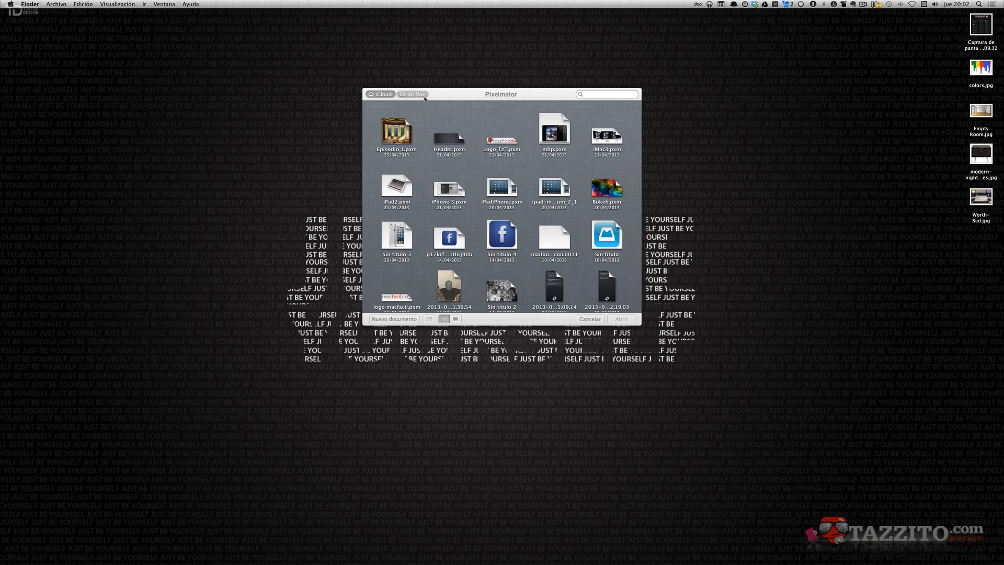
Dismiss the open dialog and open colors.jpg from the desktop in Pixelmator.
{"action": "left_click", "coordinate": [408, 95]}
{"action": "left_click", "coordinate": [589, 319]}
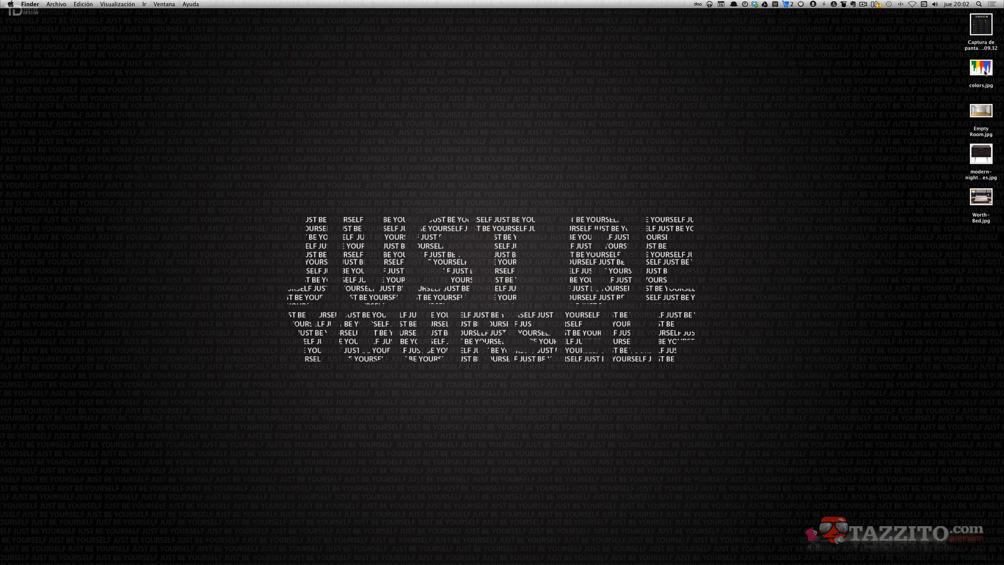
{"action": "left_click_drag", "start_coordinate": [986, 74], "coordinate": [730, 544]}
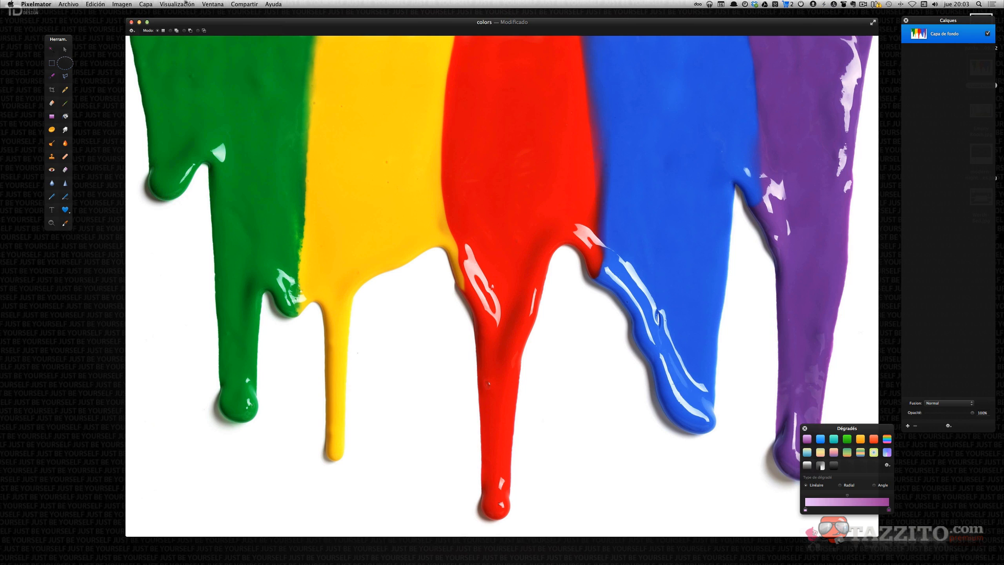
Soft-proof the image with the CMYK genérico profile.
{"action": "left_click", "coordinate": [169, 4]}
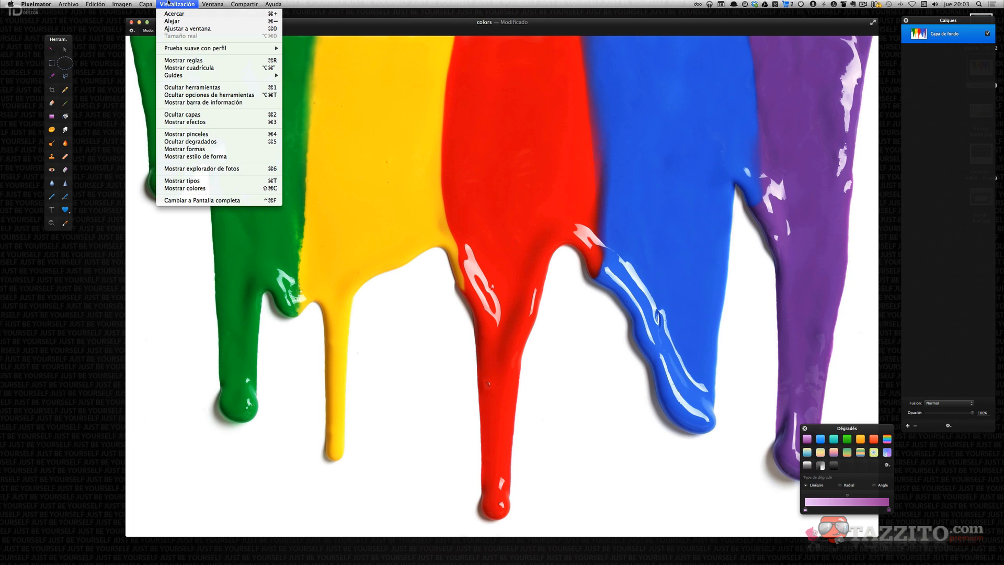
{"action": "mouse_move", "coordinate": [181, 50]}
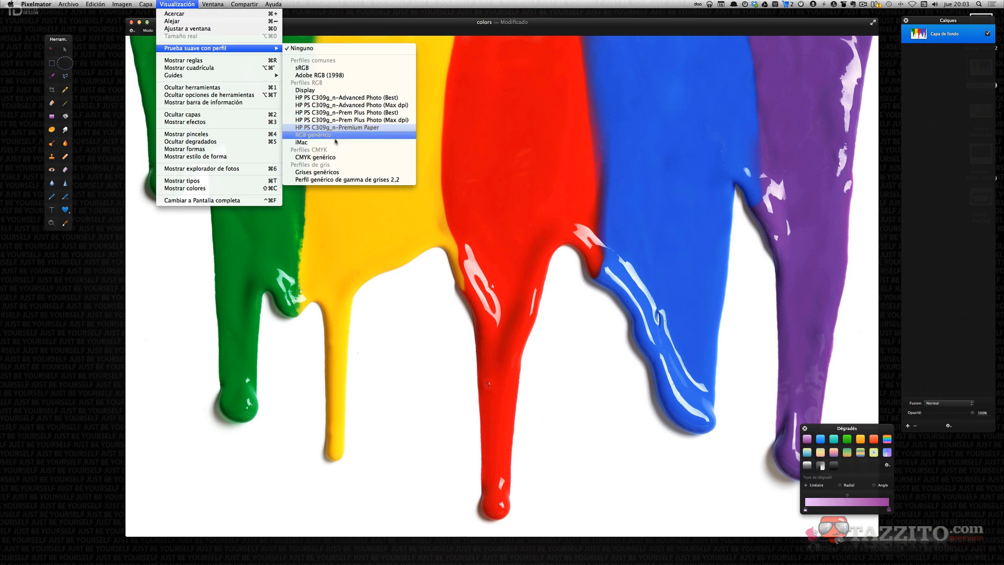
{"action": "left_click", "coordinate": [303, 157]}
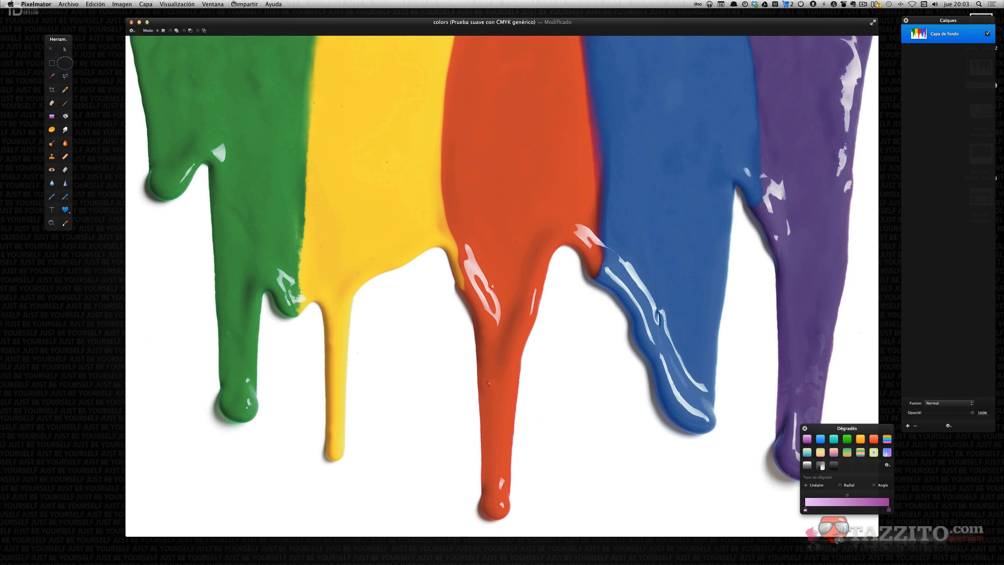
Open the effects browser and show the Ajuste de color category.
{"action": "left_click", "coordinate": [224, 4]}
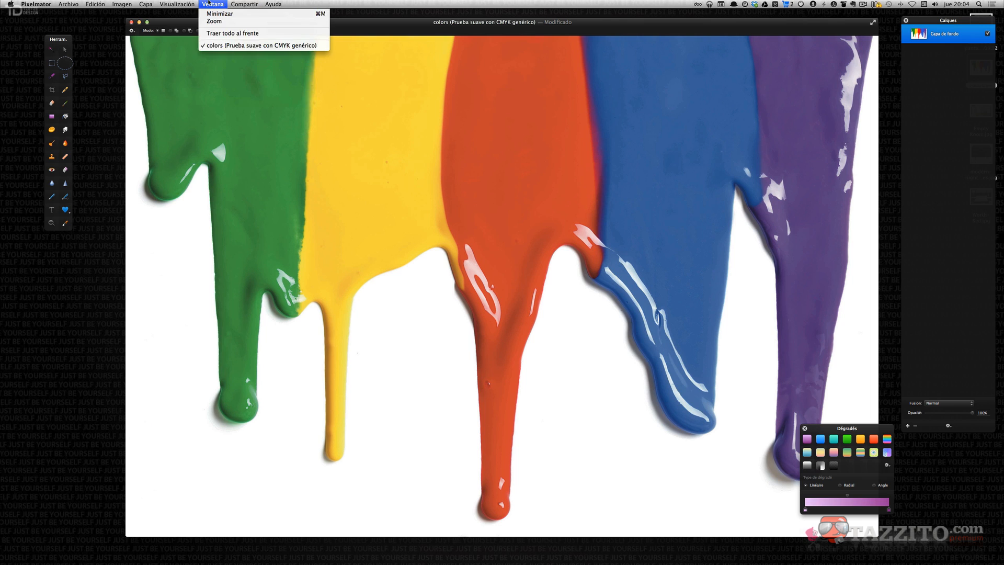
{"action": "key", "text": "super+3"}
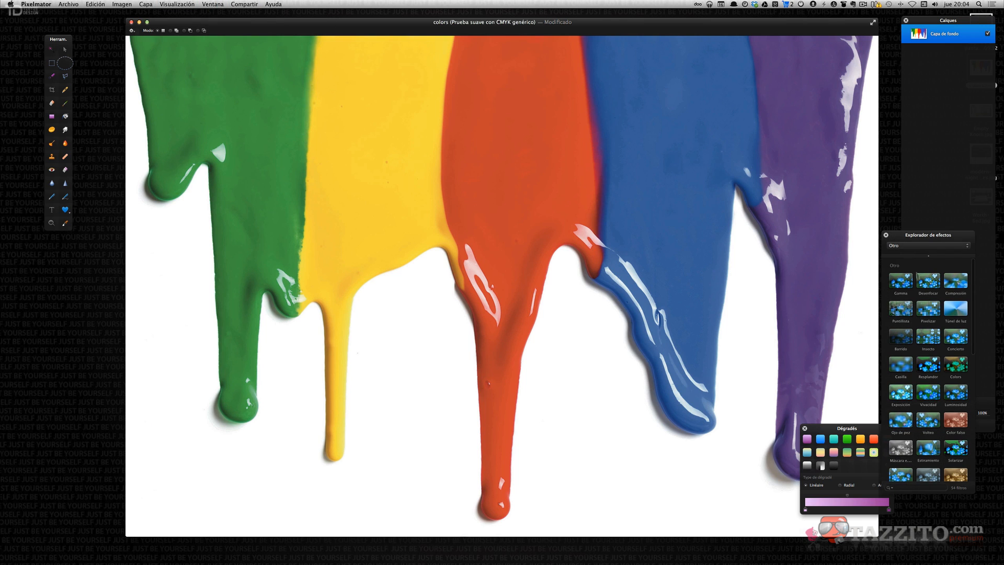
{"action": "left_click", "coordinate": [929, 246]}
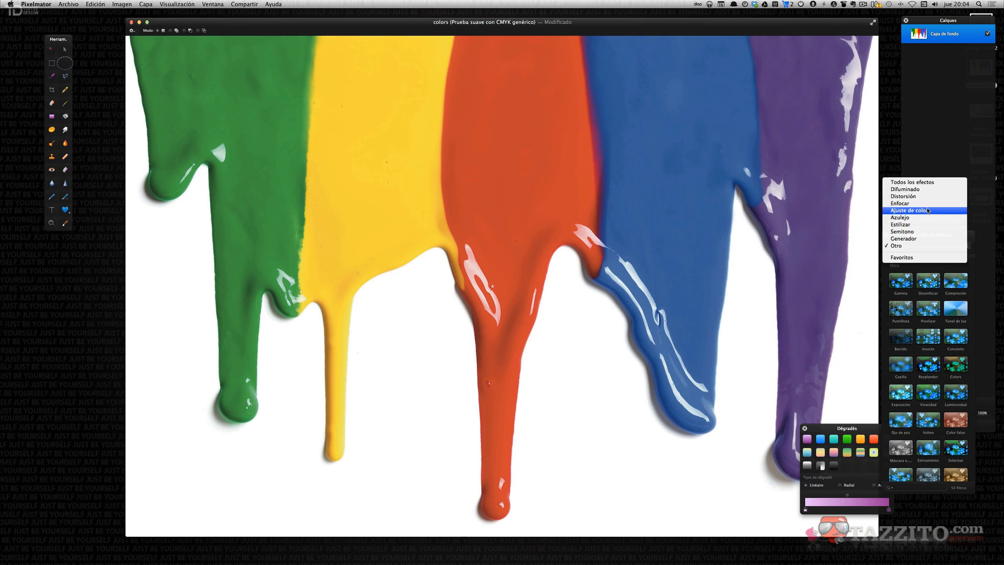
{"action": "left_click", "coordinate": [927, 210]}
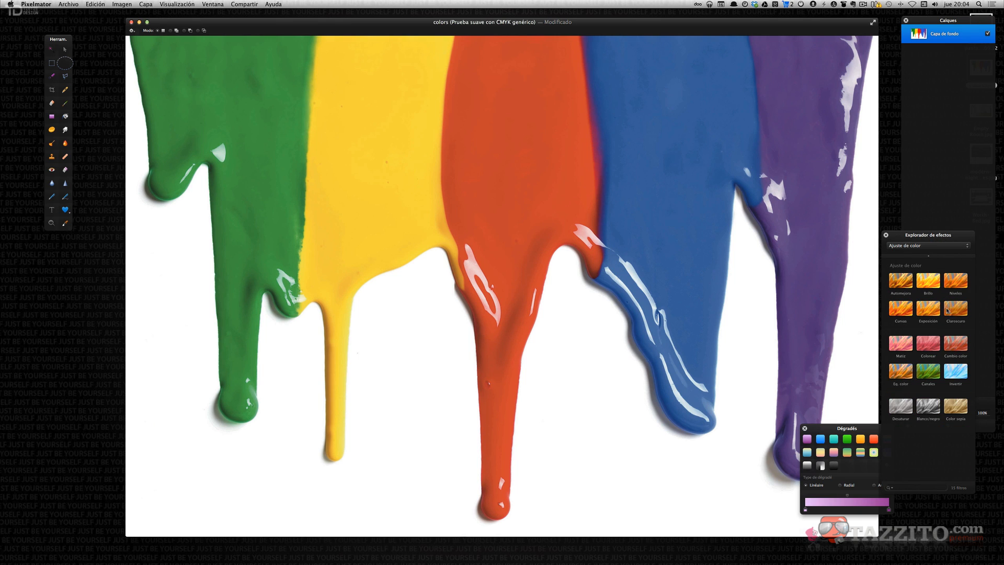
Try raising the brightness slightly with the Brillo effect, then cancel the dialog.
{"action": "left_click_drag", "start_coordinate": [929, 281], "coordinate": [615, 243]}
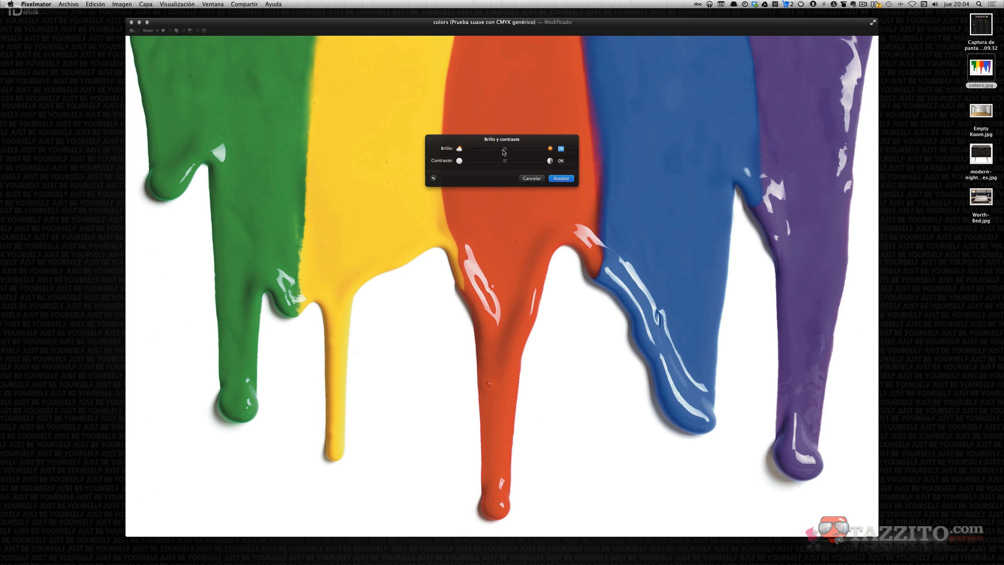
{"action": "left_click_drag", "start_coordinate": [505, 149], "coordinate": [502, 152]}
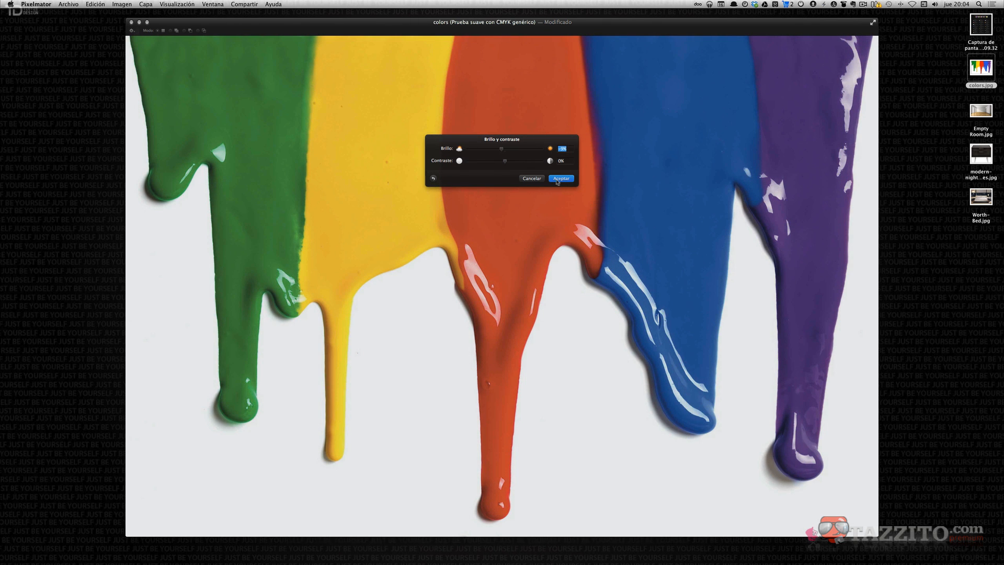
{"action": "left_click", "coordinate": [532, 179]}
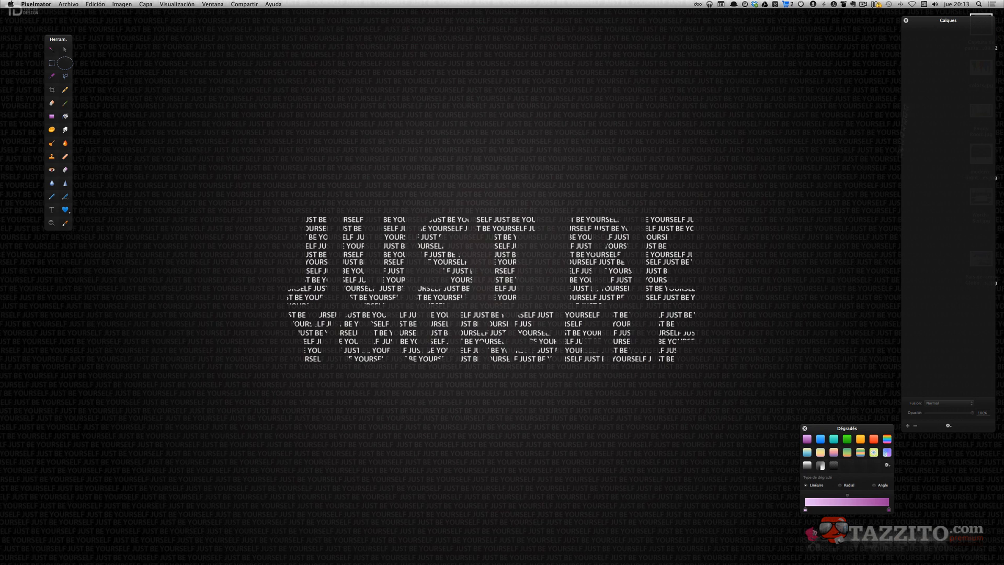
Open the Paisaje-con-Globos landscape image in Pixelmator and reposition its window.
{"action": "left_click_drag", "start_coordinate": [949, 19], "coordinate": [914, 12]}
{"action": "left_click_drag", "start_coordinate": [981, 259], "coordinate": [717, 545]}
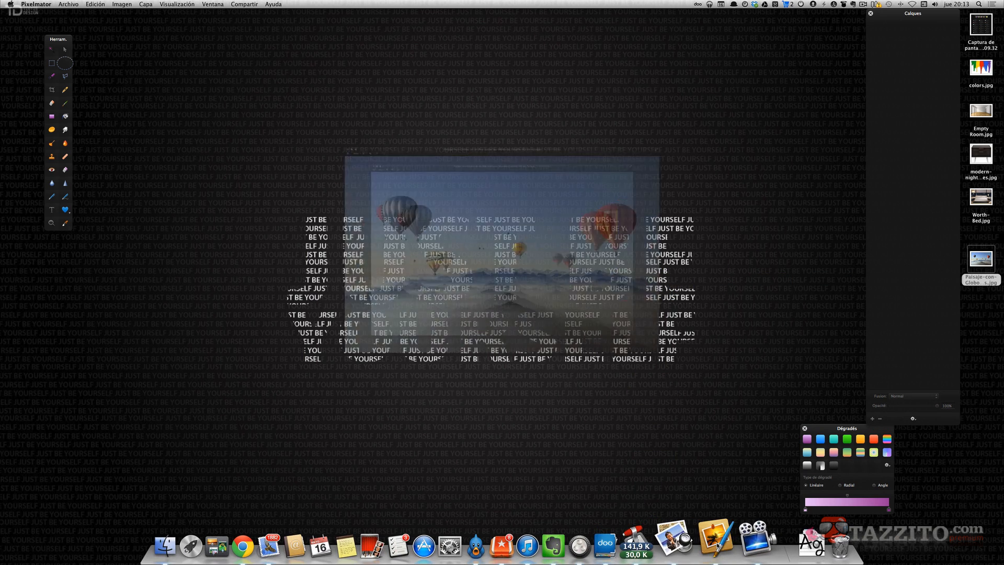
{"action": "left_click_drag", "start_coordinate": [467, 55], "coordinate": [404, 47]}
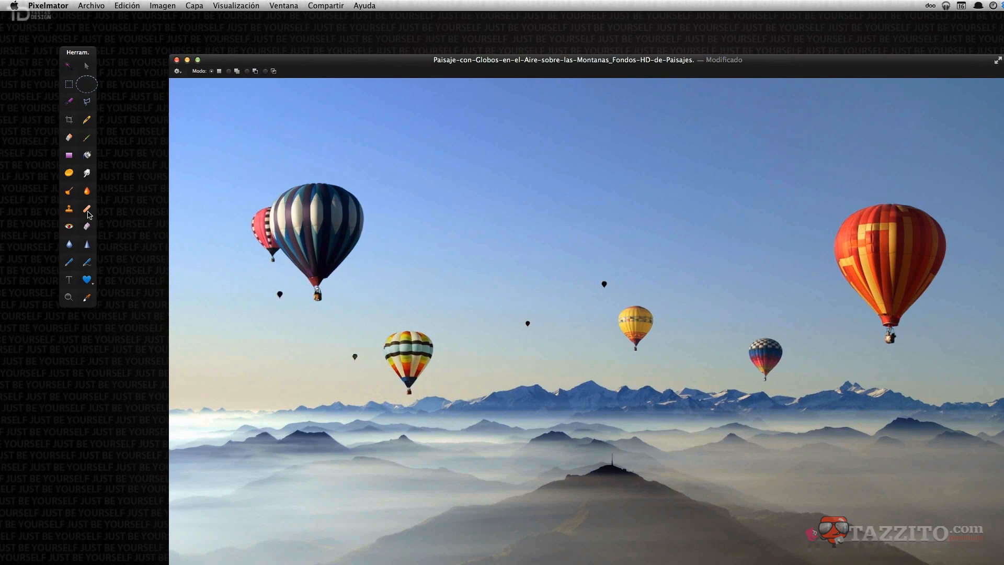
Remove several small distant balloons from the sky with the Corrector repair tool.
{"action": "left_click", "coordinate": [89, 215]}
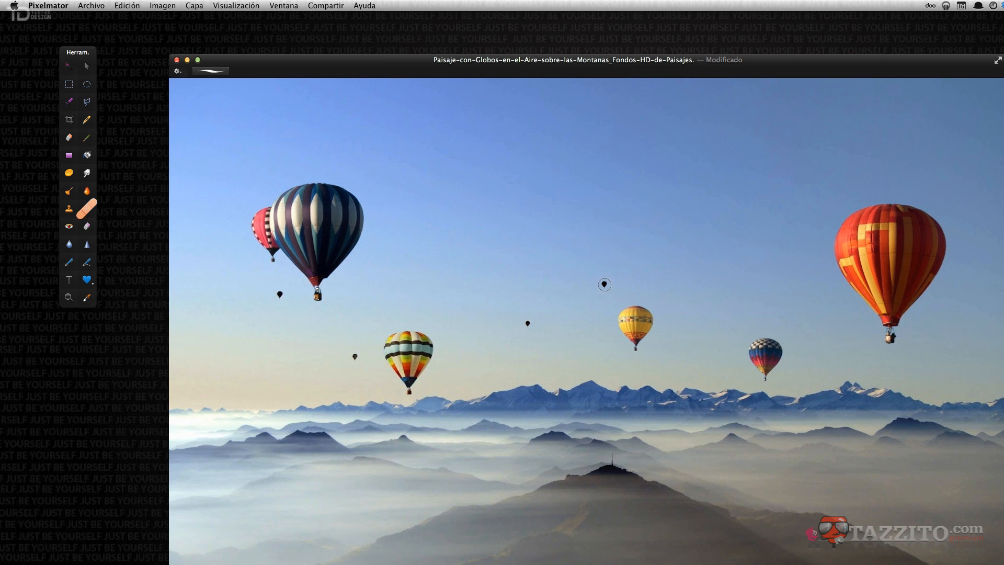
{"action": "left_click", "coordinate": [212, 72]}
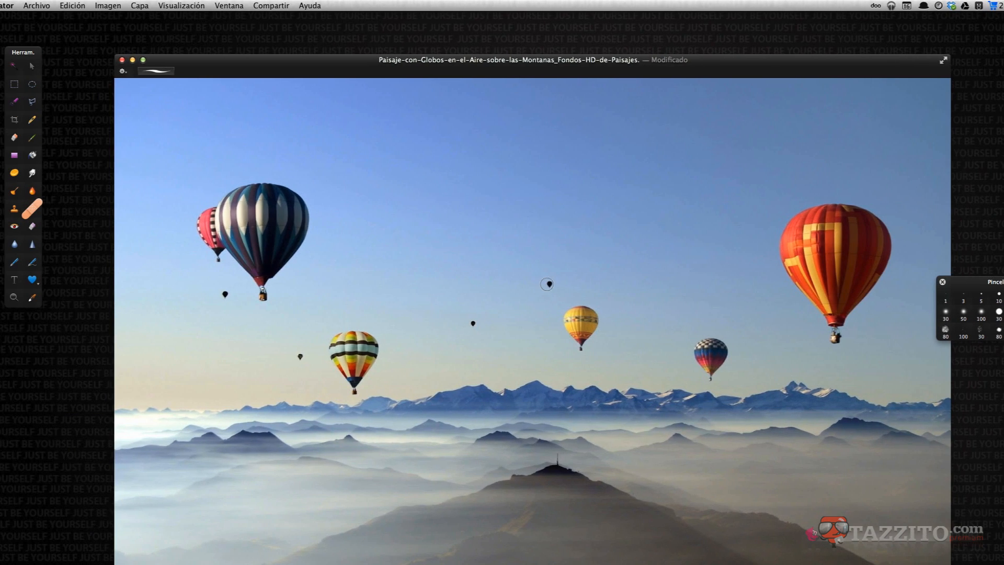
{"action": "left_click", "coordinate": [437, 284]}
{"action": "left_click", "coordinate": [472, 323]}
{"action": "left_click", "coordinate": [696, 353]}
{"action": "mouse_move", "coordinate": [696, 354]}
{"action": "left_mouse_down"}
{"action": "mouse_move", "coordinate": [721, 344]}
{"action": "mouse_move", "coordinate": [709, 382]}
{"action": "mouse_move", "coordinate": [698, 359]}
{"action": "mouse_move", "coordinate": [710, 346]}
{"action": "mouse_move", "coordinate": [710, 363]}
{"action": "mouse_move", "coordinate": [706, 354]}
{"action": "left_mouse_up"}
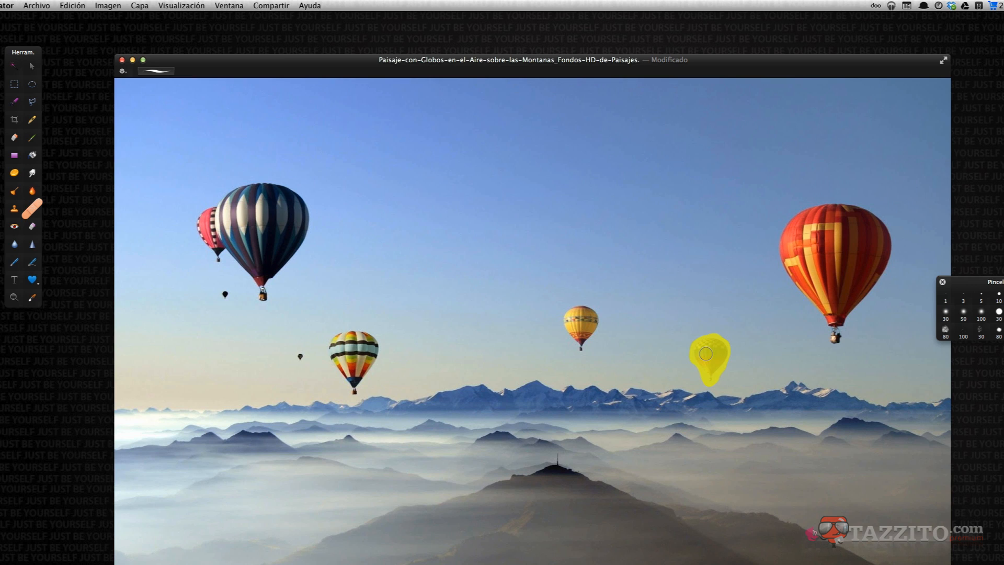
{"action": "left_click_drag", "start_coordinate": [706, 354], "coordinate": [706, 353]}
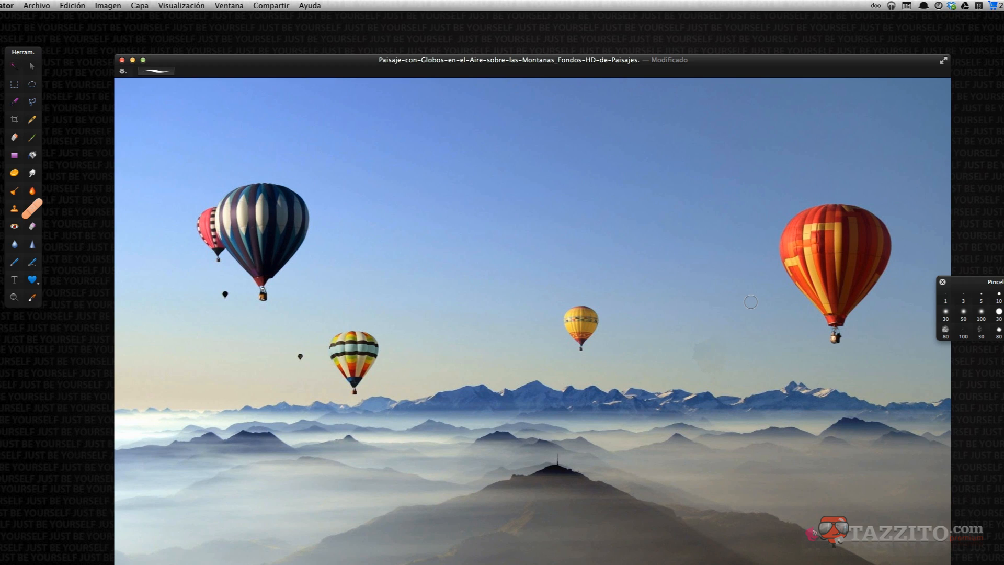
{"action": "mouse_move", "coordinate": [709, 350]}
{"action": "left_mouse_down"}
{"action": "mouse_move", "coordinate": [697, 363]}
{"action": "mouse_move", "coordinate": [696, 354]}
{"action": "mouse_move", "coordinate": [716, 342]}
{"action": "mouse_move", "coordinate": [718, 362]}
{"action": "mouse_move", "coordinate": [701, 366]}
{"action": "mouse_move", "coordinate": [710, 349]}
{"action": "mouse_move", "coordinate": [713, 372]}
{"action": "left_mouse_up"}
Undo the balloon repairs, retouch the tiny balloon below the striped balloon, and undo it again.
{"action": "key", "text": "super+z"}
{"action": "key", "text": "super+z"}
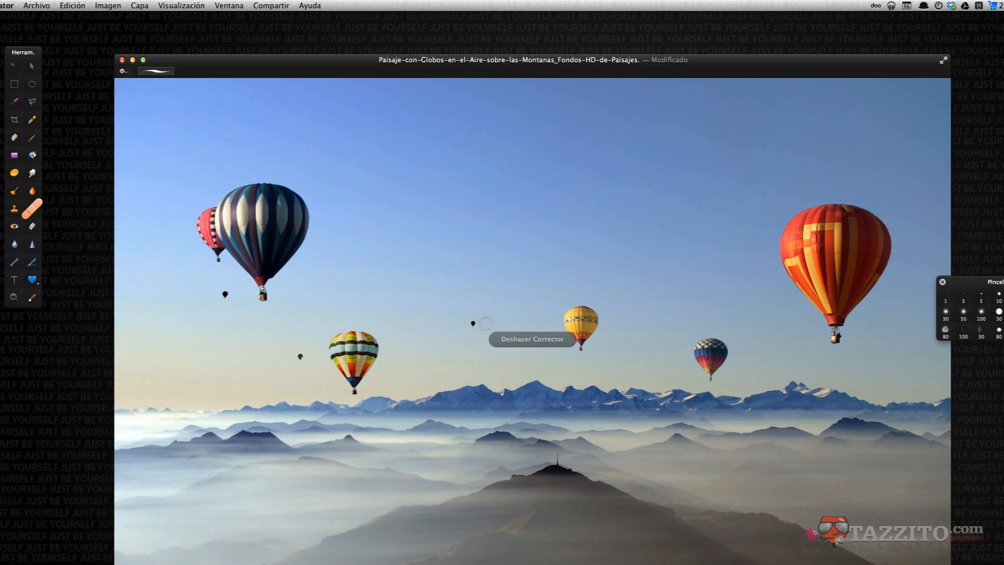
{"action": "key", "text": "super+z"}
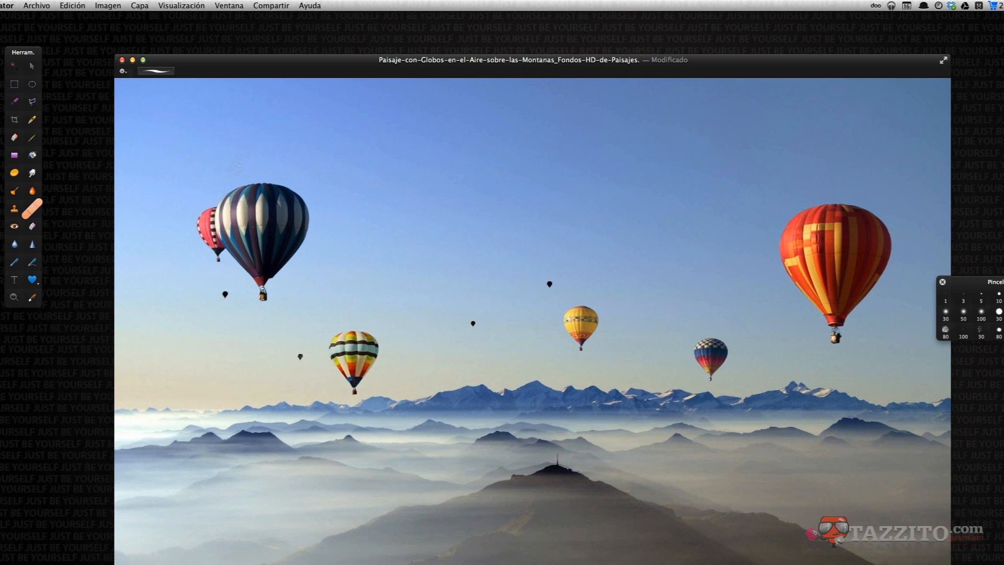
{"action": "left_click", "coordinate": [225, 294]}
{"action": "key", "text": "super+z"}
Select the yellow and small striped balloons with elliptical selections and the multicoloured balloon with the lasso.
{"action": "left_click", "coordinate": [33, 87]}
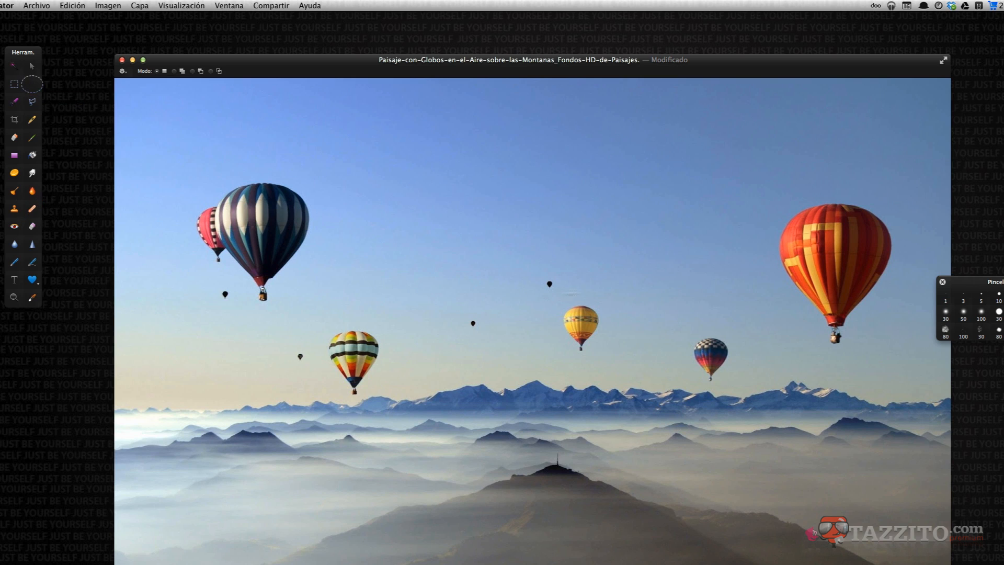
{"action": "left_click_drag", "start_coordinate": [574, 318], "coordinate": [589, 335]}
{"action": "left_click_drag", "start_coordinate": [683, 325], "coordinate": [732, 382]}
{"action": "left_click", "coordinate": [32, 102]}
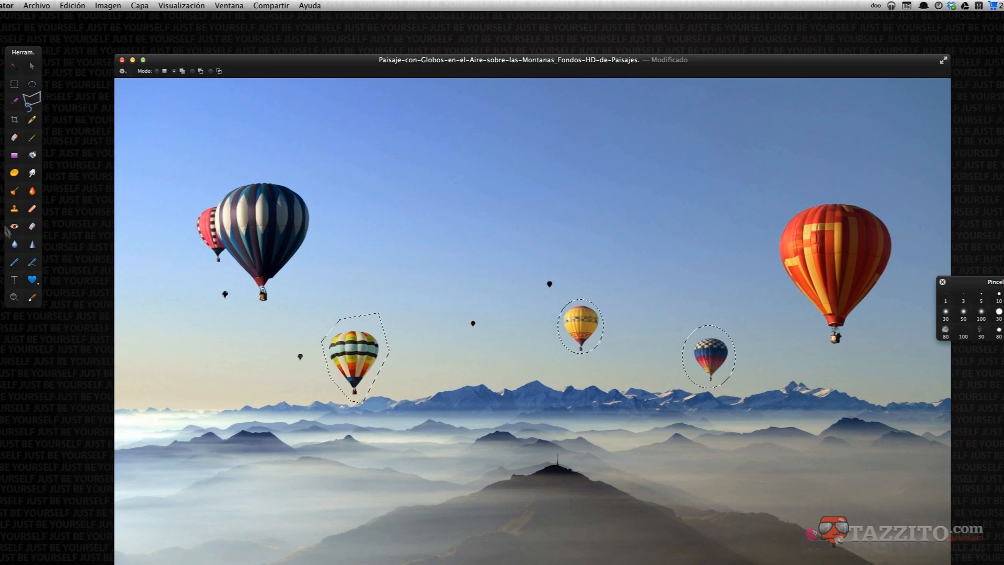
Switch to the repair tool and apply Corregir selección to remove the selected balloons.
{"action": "left_click", "coordinate": [29, 212]}
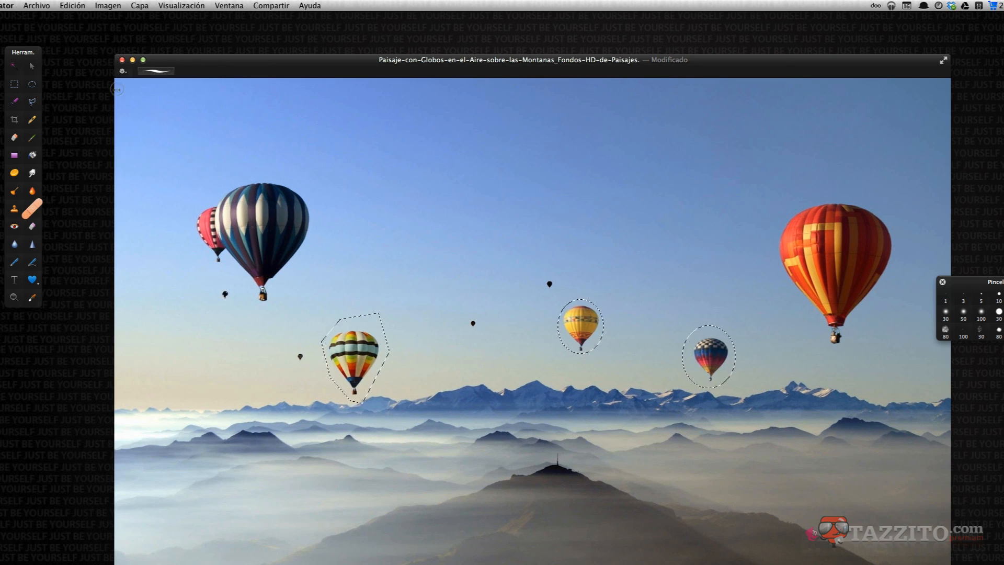
{"action": "left_click", "coordinate": [124, 72]}
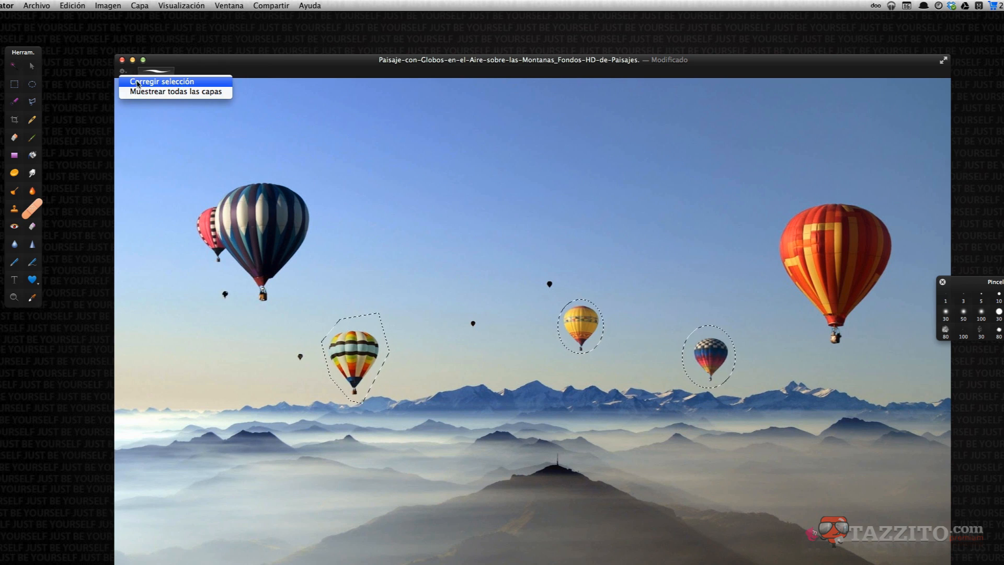
{"action": "left_click", "coordinate": [184, 85]}
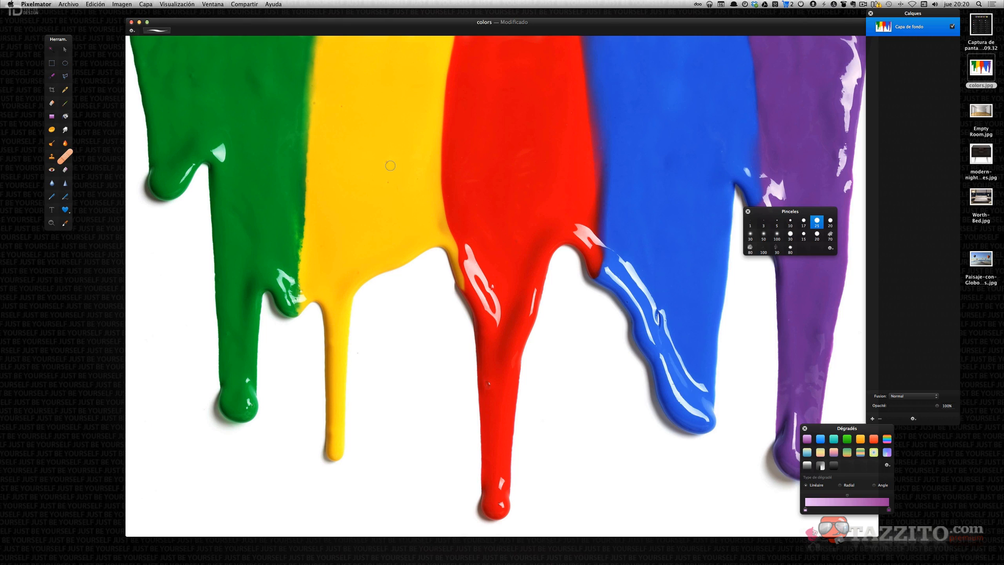
Close the brushes and gradients panels and shrink the layers panel.
{"action": "left_click", "coordinate": [748, 212]}
{"action": "left_click", "coordinate": [805, 428]}
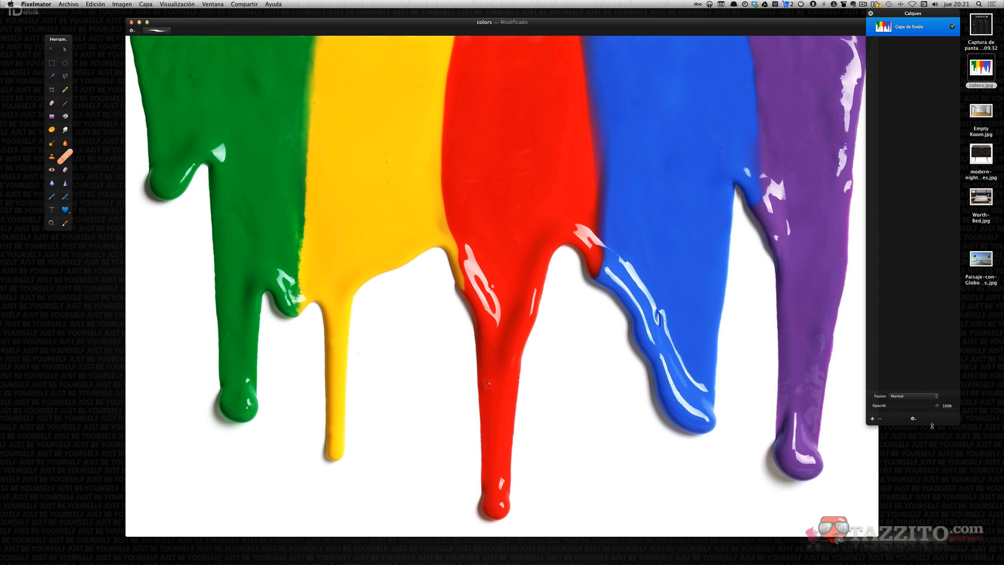
{"action": "left_click_drag", "start_coordinate": [932, 426], "coordinate": [933, 197]}
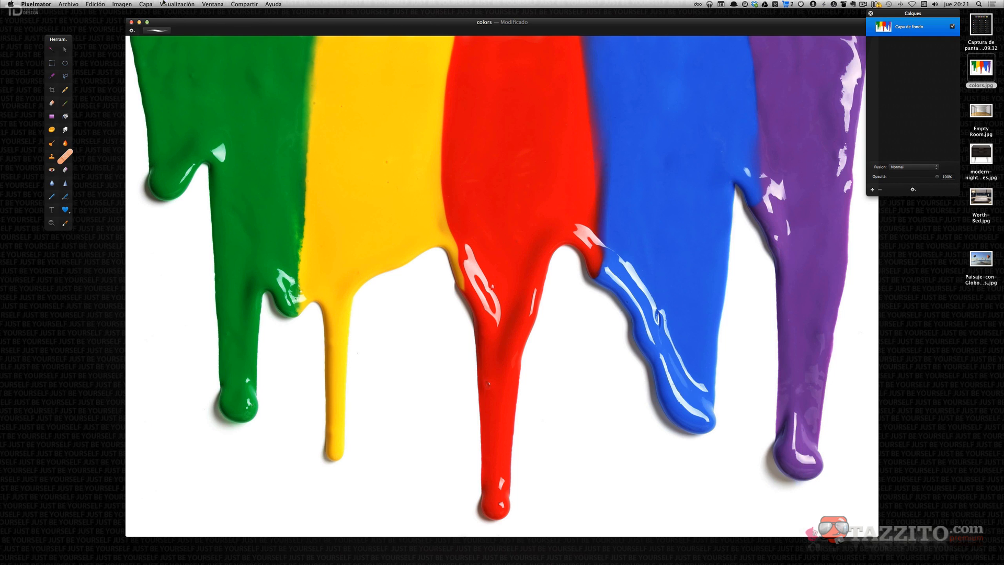
Show the effects browser and move it over the middle of the image.
{"action": "left_click", "coordinate": [163, 3]}
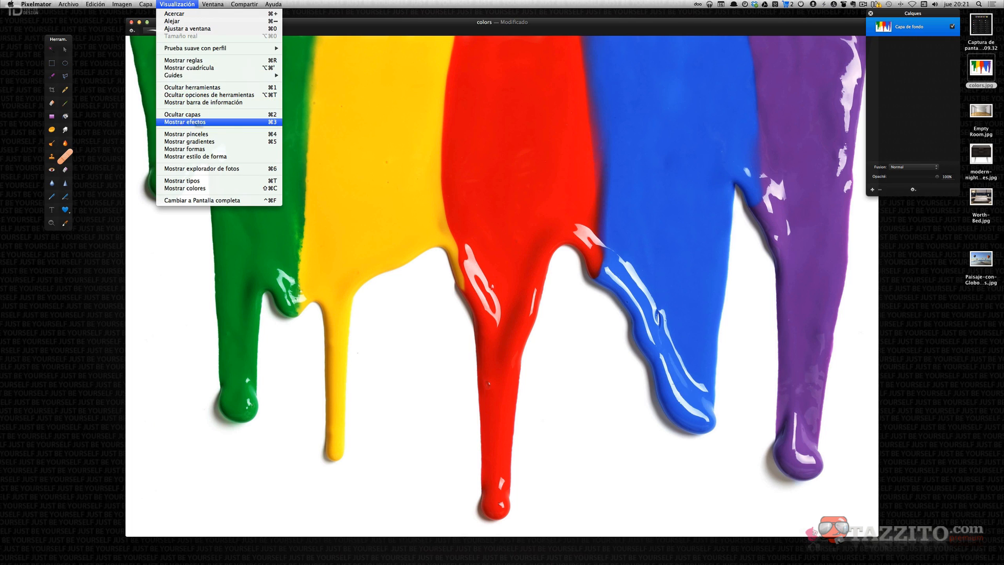
{"action": "left_click", "coordinate": [421, 25]}
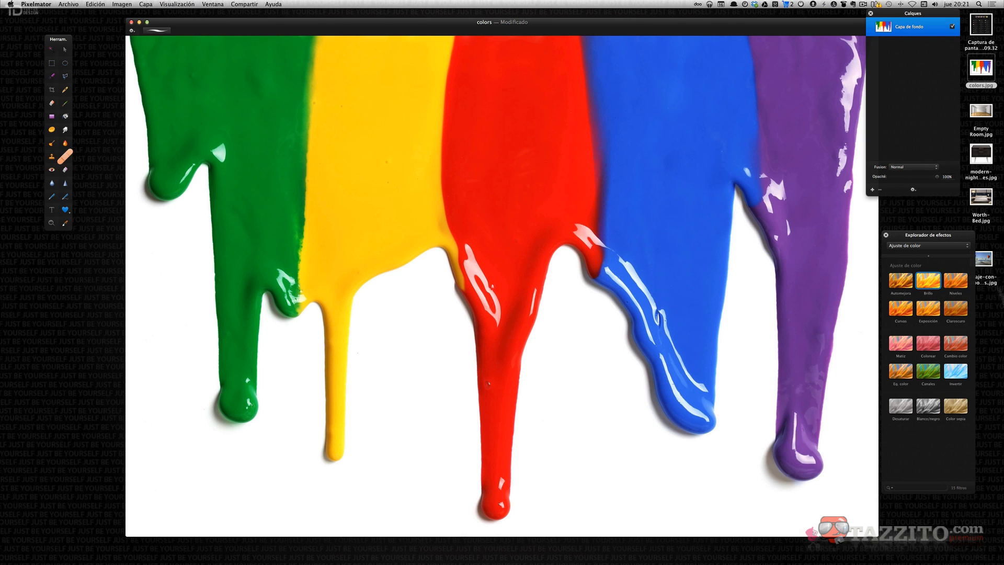
{"action": "left_click_drag", "start_coordinate": [935, 238], "coordinate": [569, 252]}
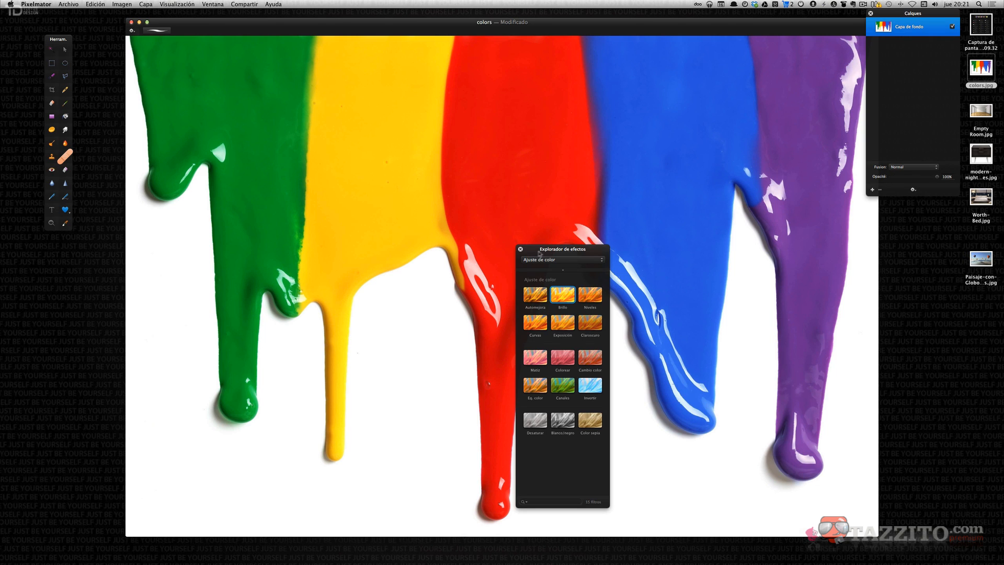
Browse all effects, then switch the effects browser to the Favoritos category.
{"action": "left_click", "coordinate": [580, 260]}
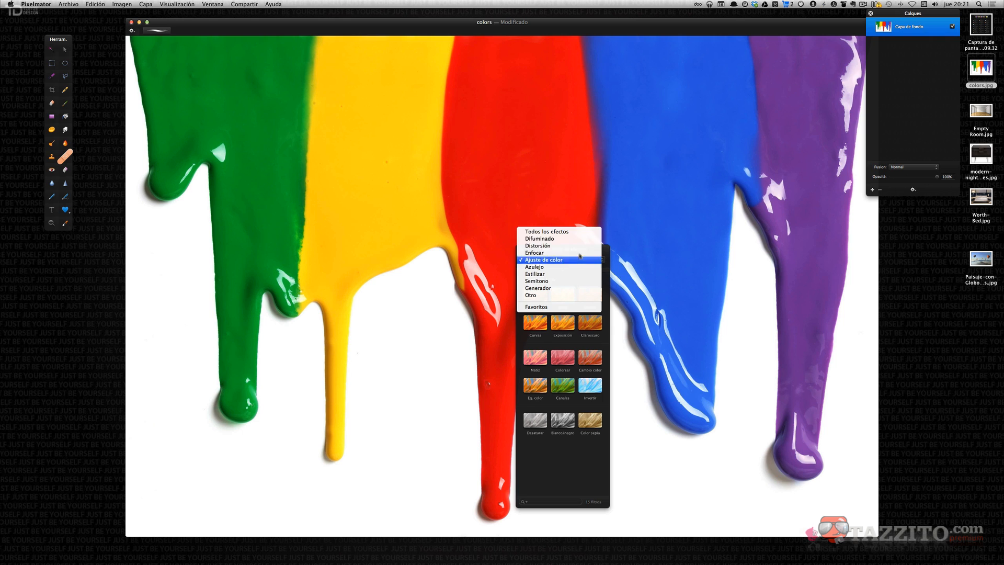
{"action": "left_click", "coordinate": [553, 233]}
{"action": "scroll", "coordinate": [558, 422], "scroll_direction": "down", "scroll_amount": 15}
{"action": "scroll", "coordinate": [558, 422], "scroll_direction": "up", "scroll_amount": 12}
{"action": "left_click", "coordinate": [573, 260]}
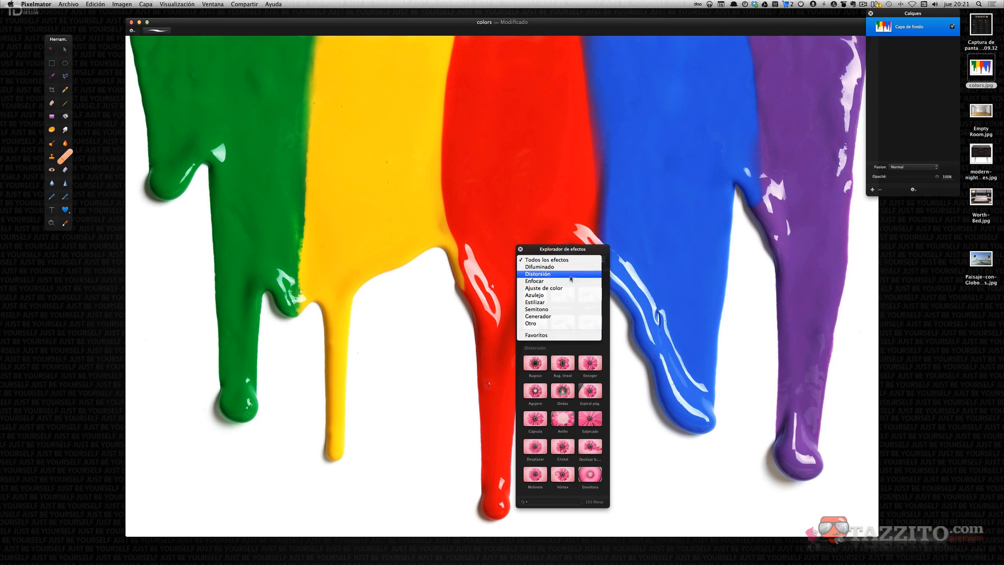
{"action": "left_click", "coordinate": [548, 340]}
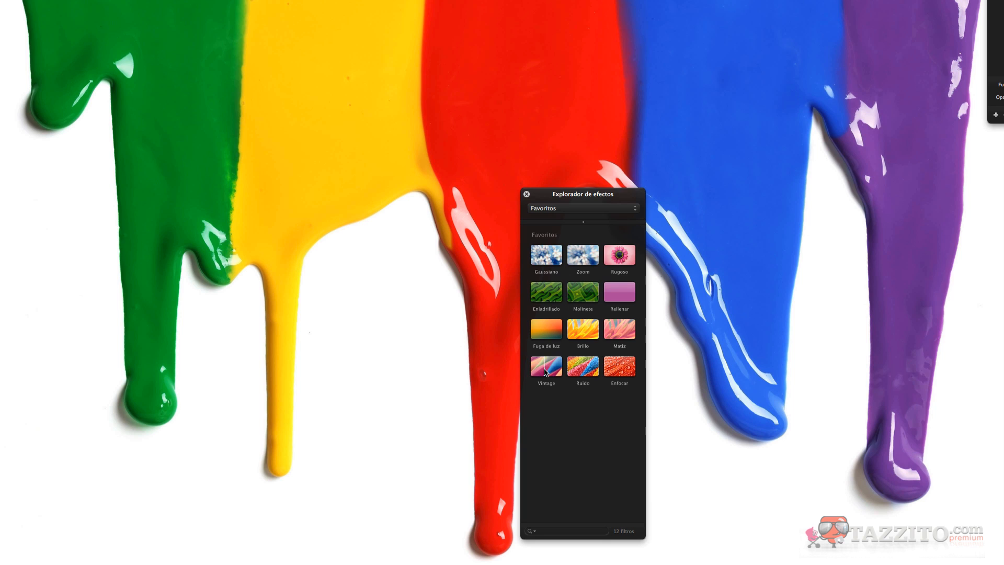
Apply the Vintage effect from the favourites to the paint image and move its dialog lower.
{"action": "left_click", "coordinate": [545, 373]}
{"action": "left_click_drag", "start_coordinate": [546, 372], "coordinate": [232, 211]}
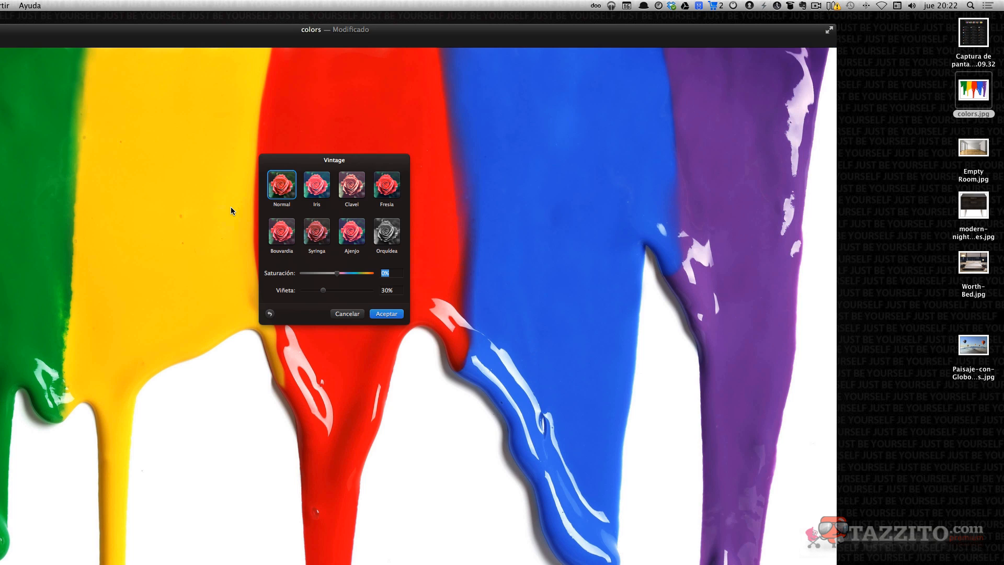
{"action": "left_click_drag", "start_coordinate": [333, 163], "coordinate": [332, 274]}
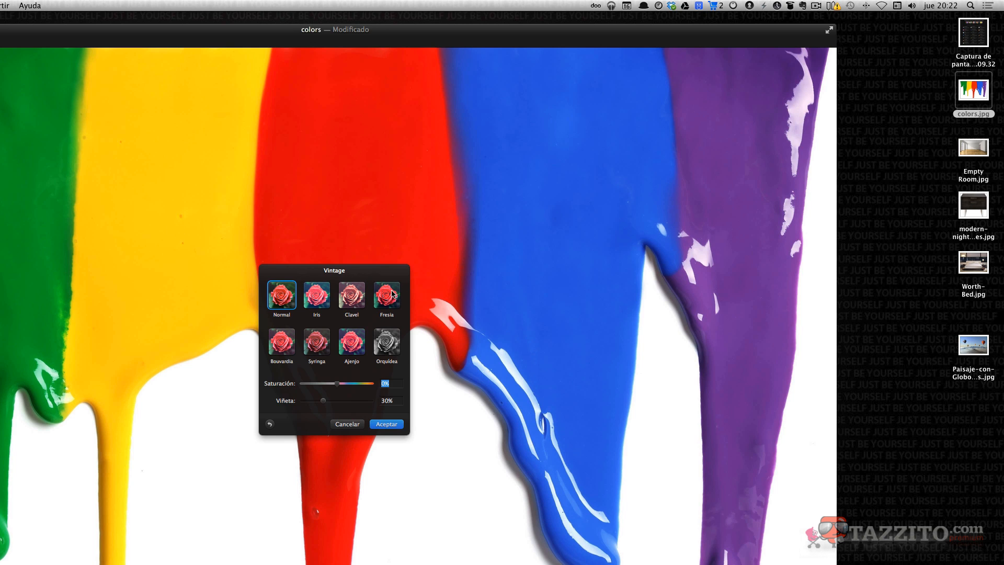
Preview the Orquídea, Bouvardia and Iris presets, lower saturation to -48%, then cancel the Vintage effect.
{"action": "left_click", "coordinate": [391, 346]}
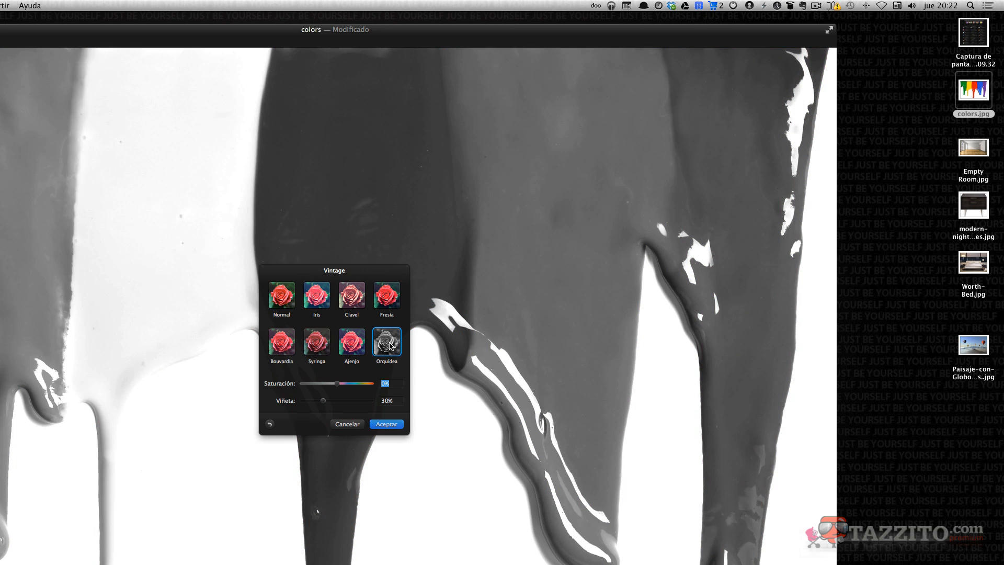
{"action": "left_click", "coordinate": [285, 342]}
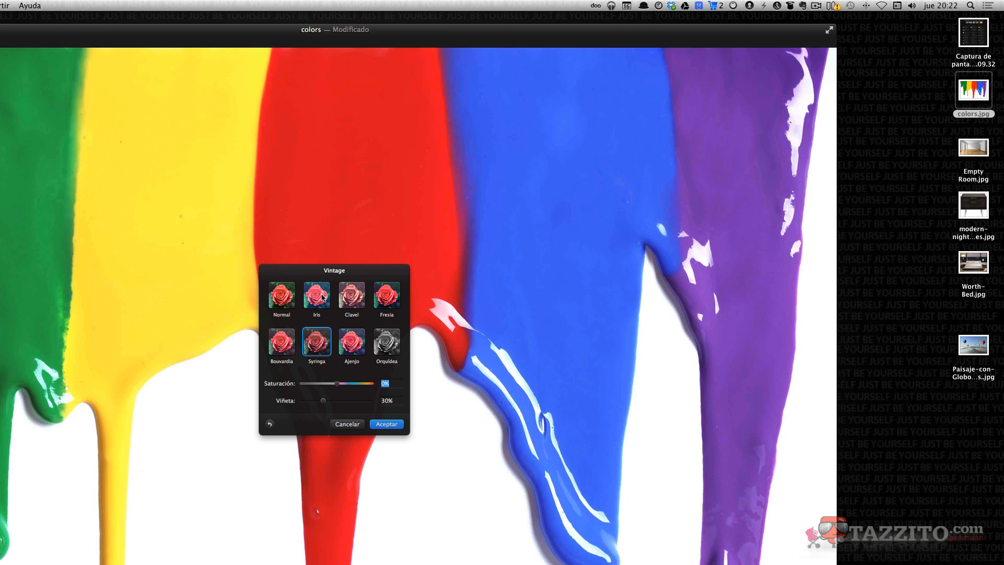
{"action": "left_click", "coordinate": [323, 297]}
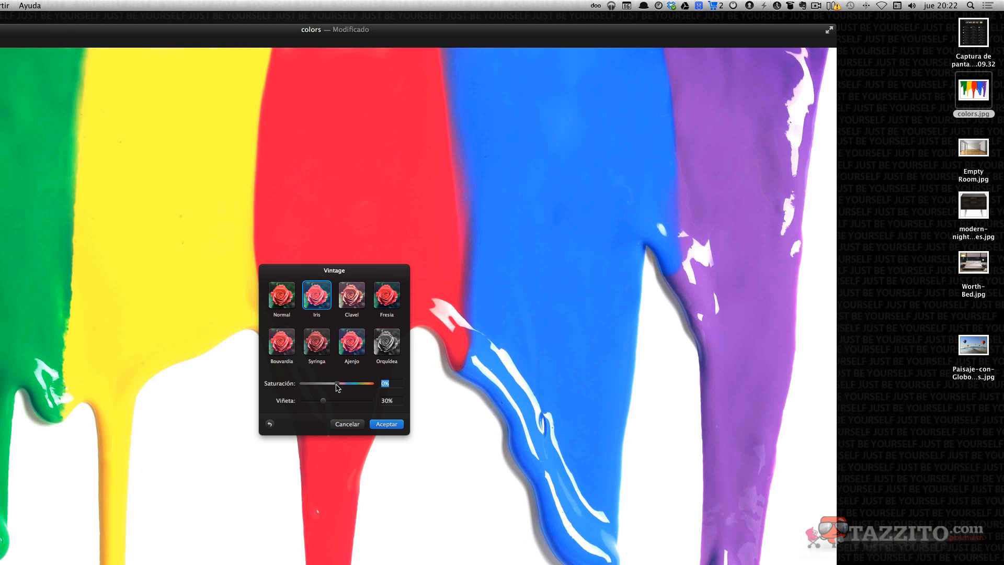
{"action": "left_click_drag", "start_coordinate": [336, 387], "coordinate": [330, 415]}
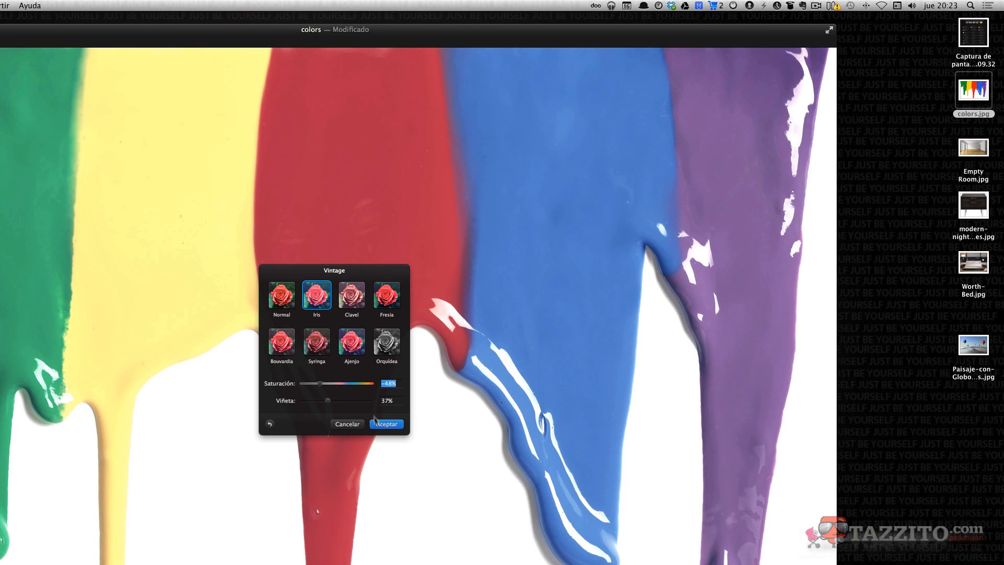
{"action": "left_click", "coordinate": [347, 424]}
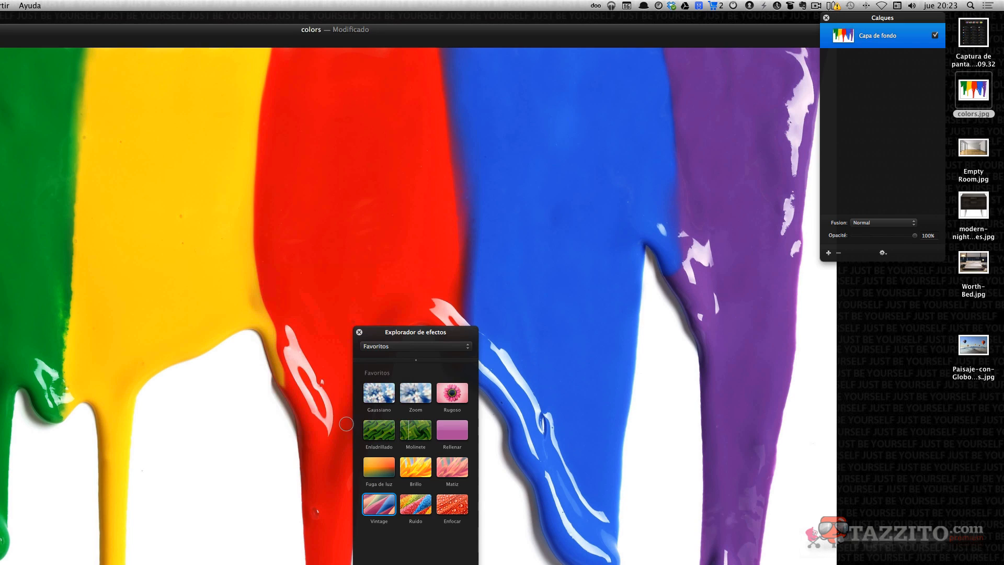
Switch the effects browser to Todos los efectos and scroll through its list.
{"action": "left_click", "coordinate": [390, 346]}
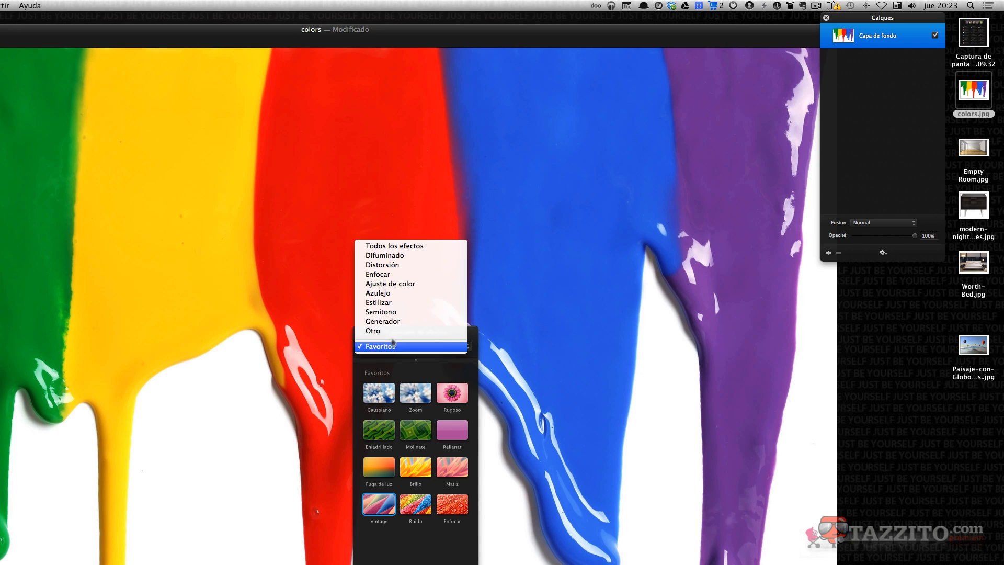
{"action": "left_click", "coordinate": [397, 249]}
{"action": "scroll", "coordinate": [438, 516], "scroll_direction": "down", "scroll_amount": 15}
{"action": "scroll", "coordinate": [437, 385], "scroll_direction": "up", "scroll_amount": 10}
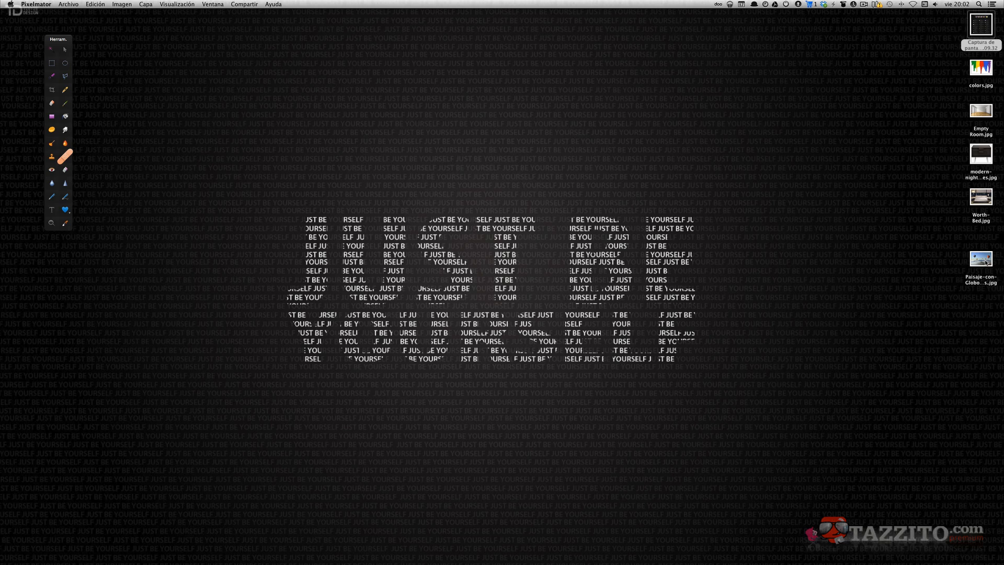
Show the effects browser over the balloon landscape photo and set its category to Favoritos.
{"action": "left_click_drag", "start_coordinate": [985, 263], "coordinate": [743, 539]}
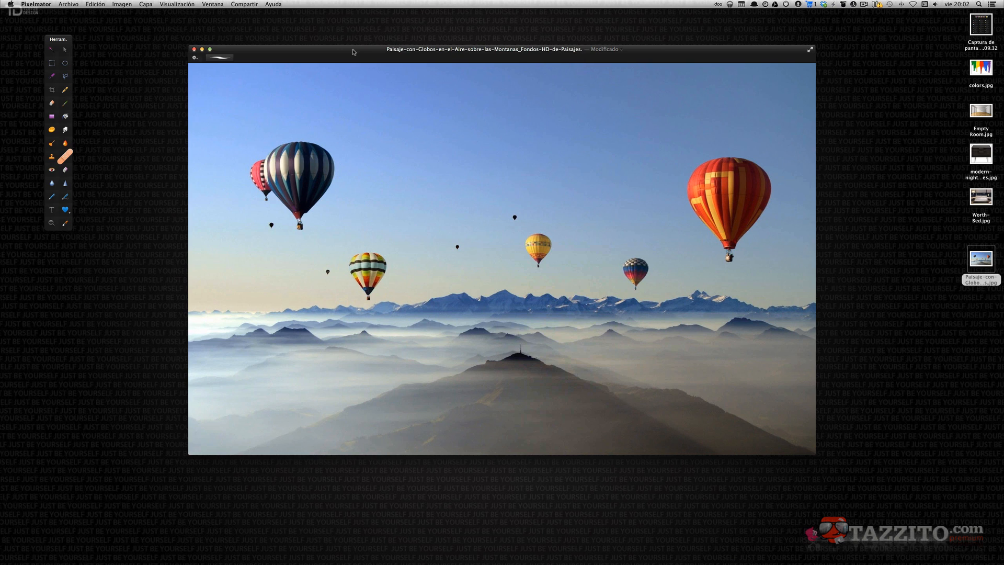
{"action": "key", "text": "super+3"}
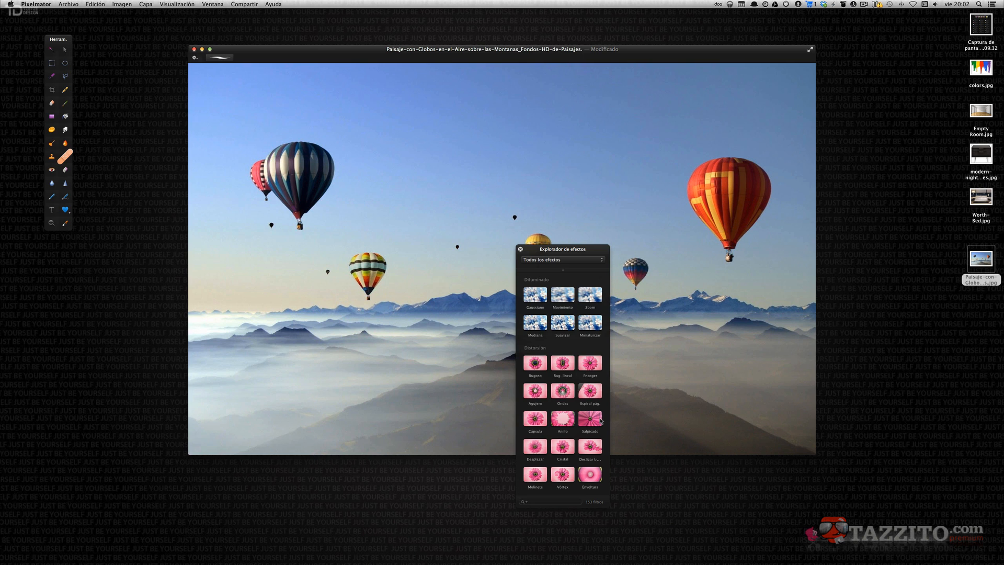
{"action": "left_click", "coordinate": [566, 260]}
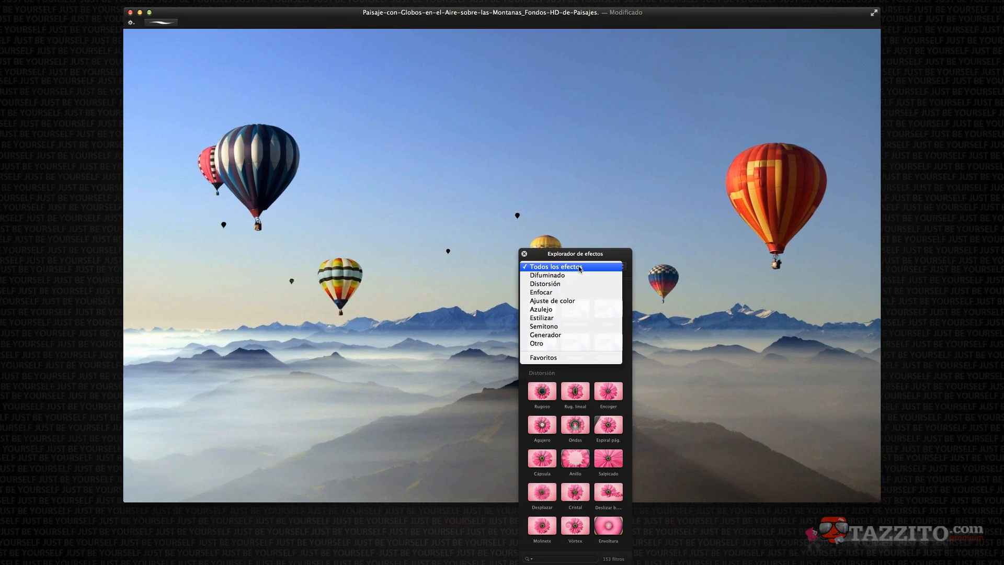
{"action": "left_click", "coordinate": [570, 358]}
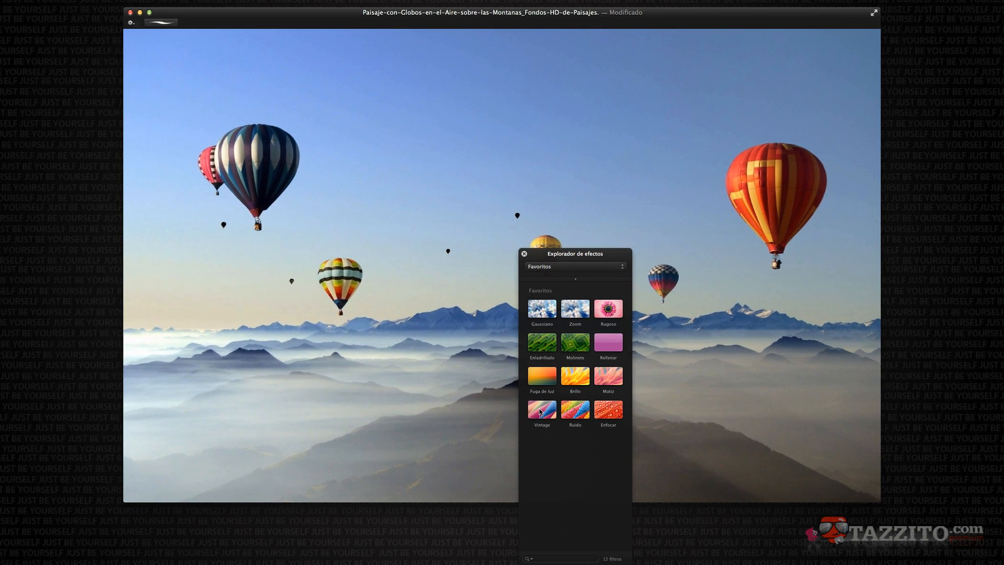
Apply the Vintage effect to the balloon photo, preview its presets and choose Ajenjo.
{"action": "left_click_drag", "start_coordinate": [542, 409], "coordinate": [457, 197]}
{"action": "left_click_drag", "start_coordinate": [504, 96], "coordinate": [492, 402]}
{"action": "left_click", "coordinate": [473, 431]}
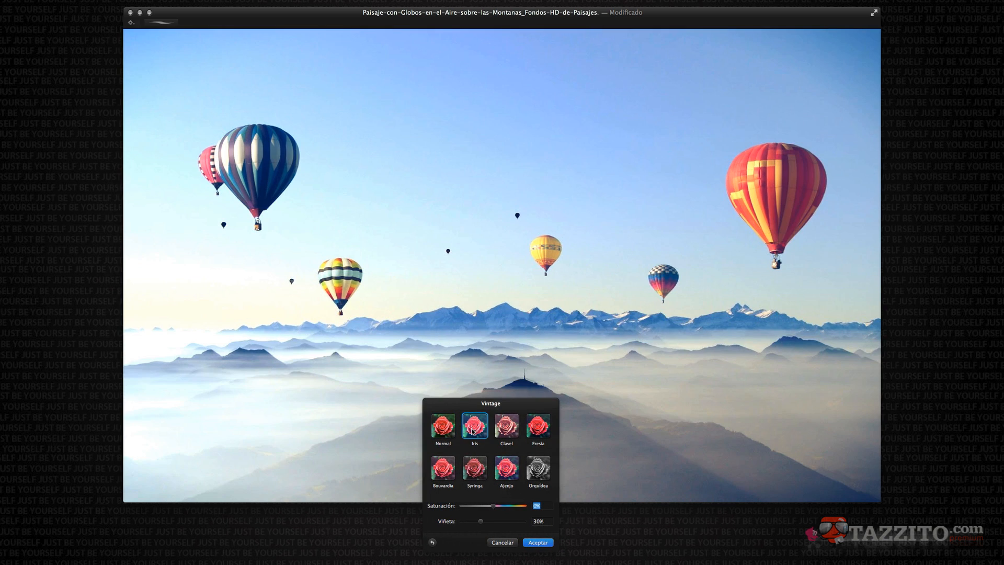
{"action": "left_click", "coordinate": [507, 427]}
{"action": "left_click", "coordinate": [532, 433]}
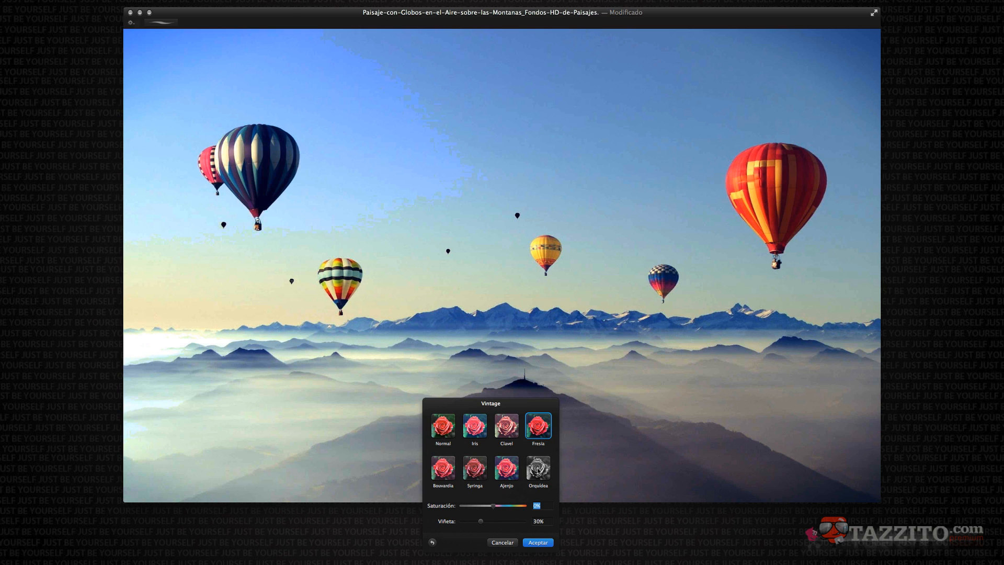
{"action": "left_click", "coordinate": [512, 471]}
{"action": "left_click", "coordinate": [479, 474]}
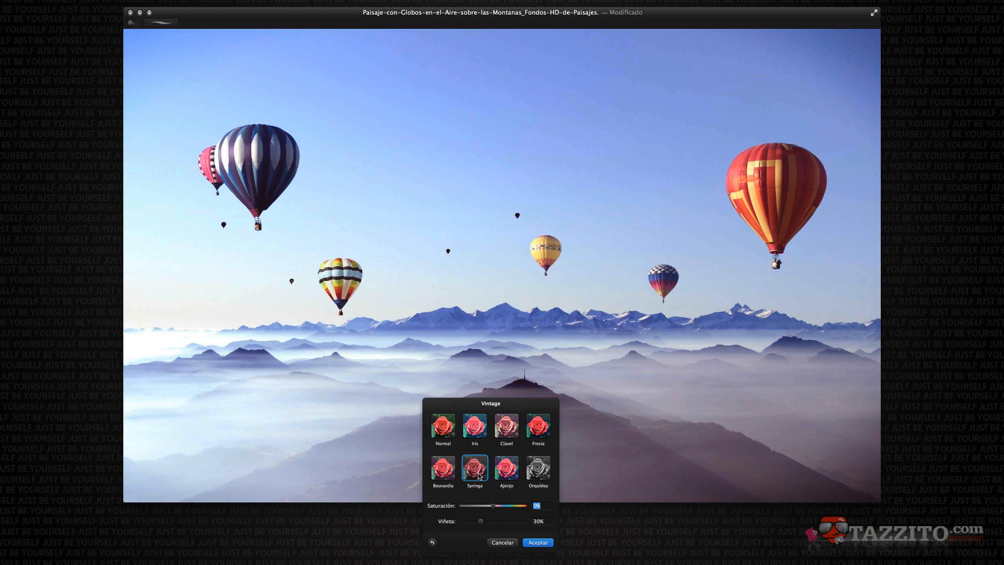
{"action": "left_click", "coordinate": [439, 474]}
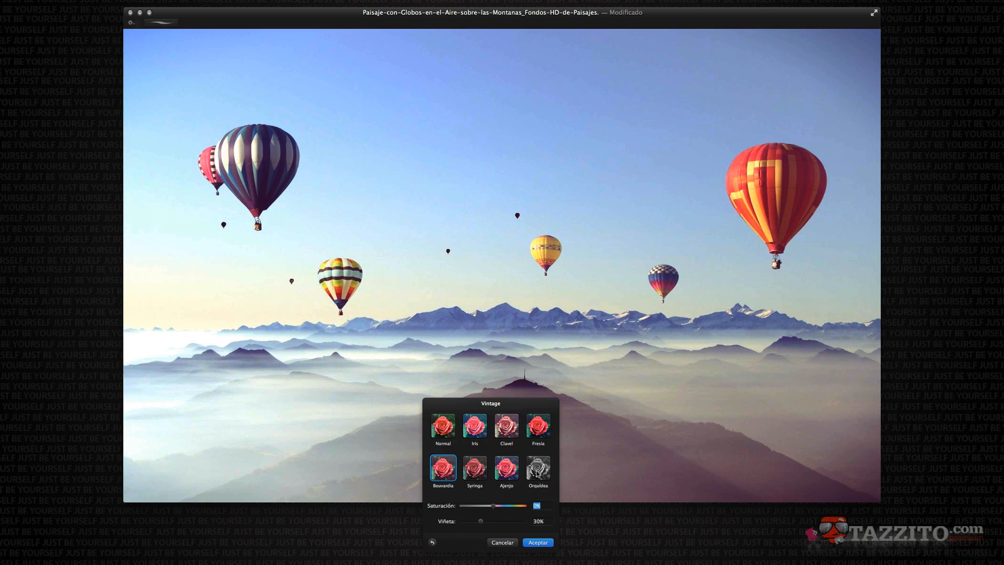
{"action": "left_click", "coordinate": [538, 474]}
{"action": "left_click", "coordinate": [503, 472]}
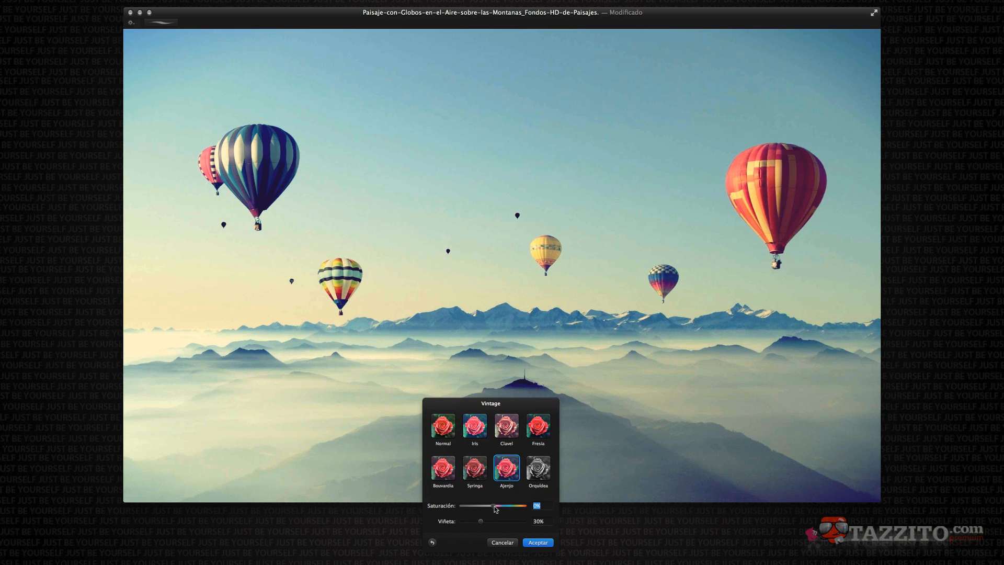
Set the Vintage saturation to 24% and vignette to 66%, accept it, and close the effects browser.
{"action": "mouse_move", "coordinate": [496, 509]}
{"action": "left_mouse_down"}
{"action": "mouse_move", "coordinate": [516, 510]}
{"action": "mouse_move", "coordinate": [503, 513]}
{"action": "left_mouse_up"}
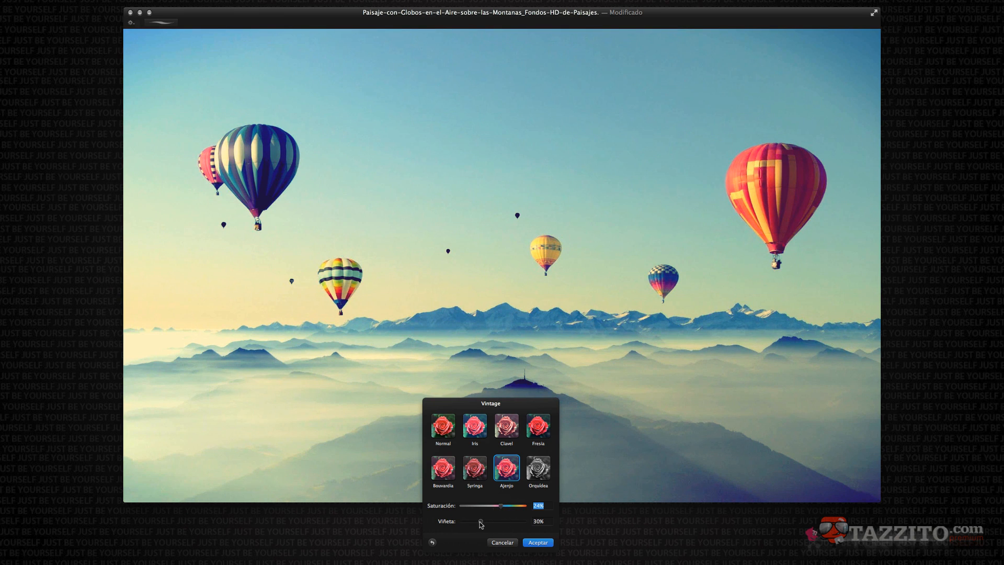
{"action": "left_click_drag", "start_coordinate": [482, 524], "coordinate": [526, 522]}
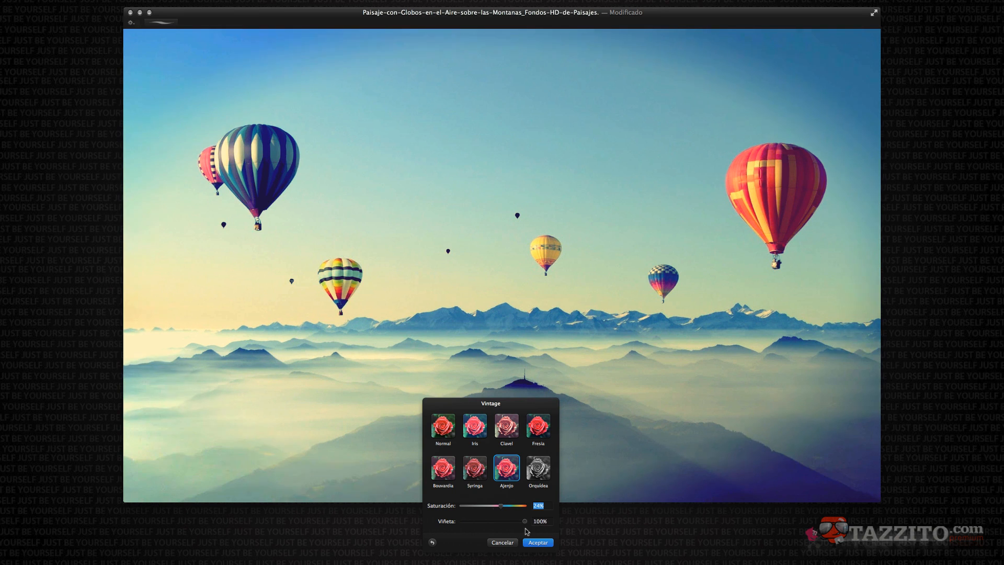
{"action": "left_click_drag", "start_coordinate": [527, 529], "coordinate": [506, 531]}
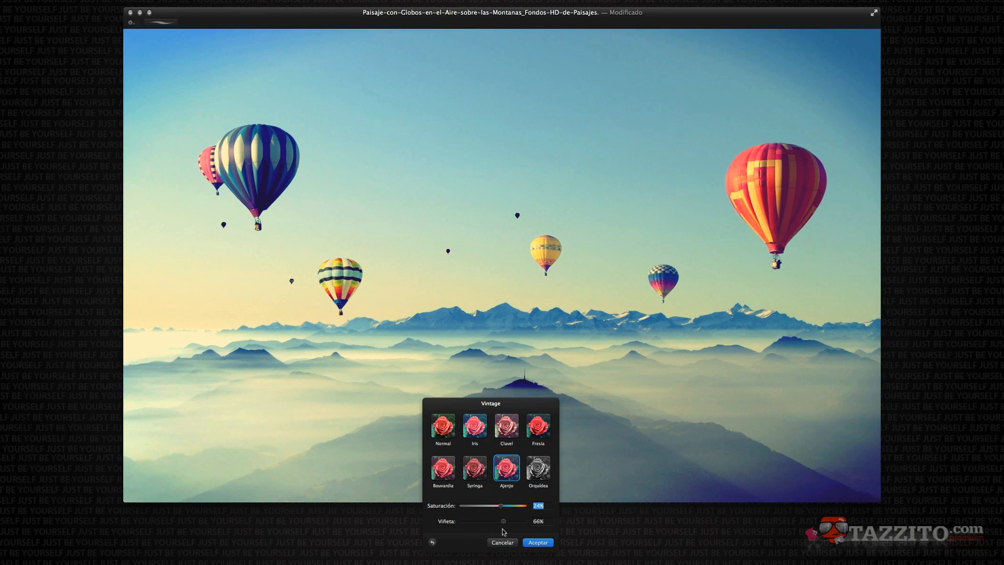
{"action": "left_click", "coordinate": [536, 543]}
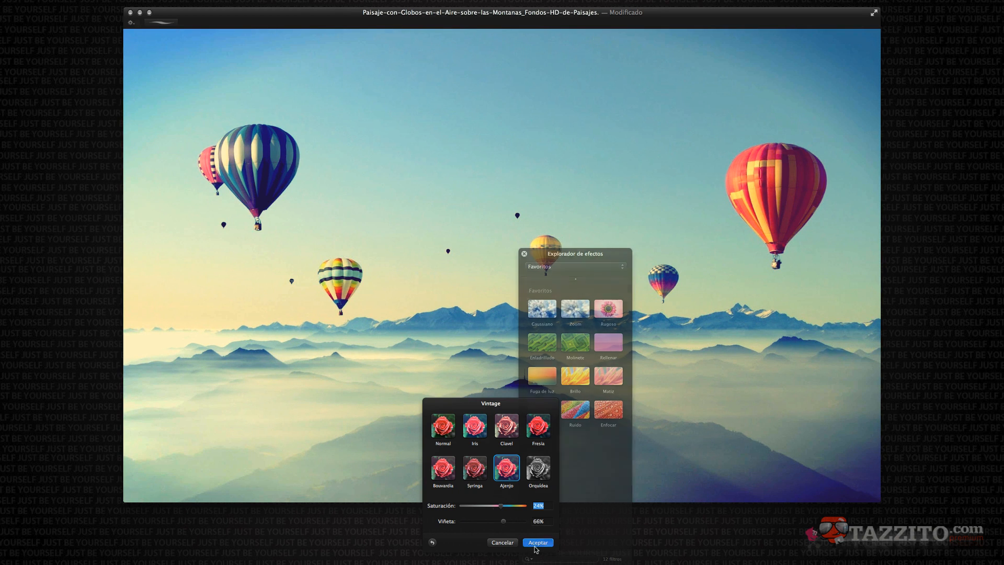
{"action": "left_click", "coordinate": [525, 254]}
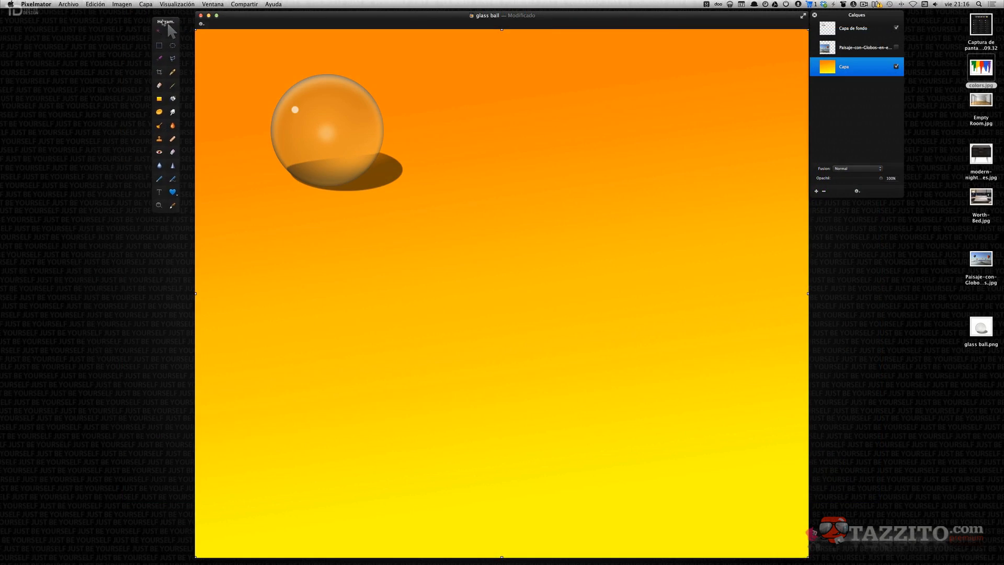
Move the glass ball around the canvas using the smart guides, ending near the upper-left corner.
{"action": "left_click_drag", "start_coordinate": [167, 23], "coordinate": [172, 21]}
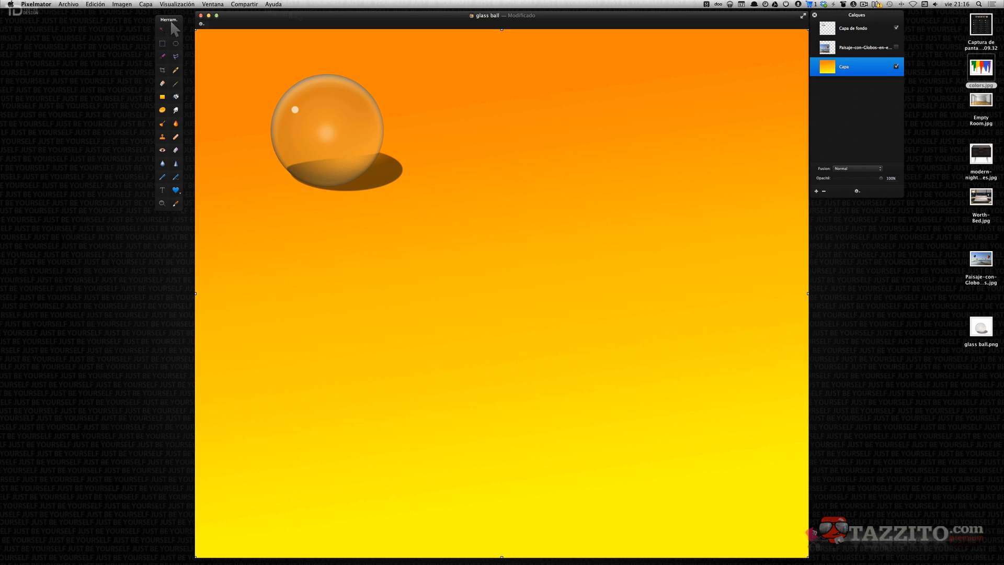
{"action": "left_click_drag", "start_coordinate": [340, 126], "coordinate": [505, 290]}
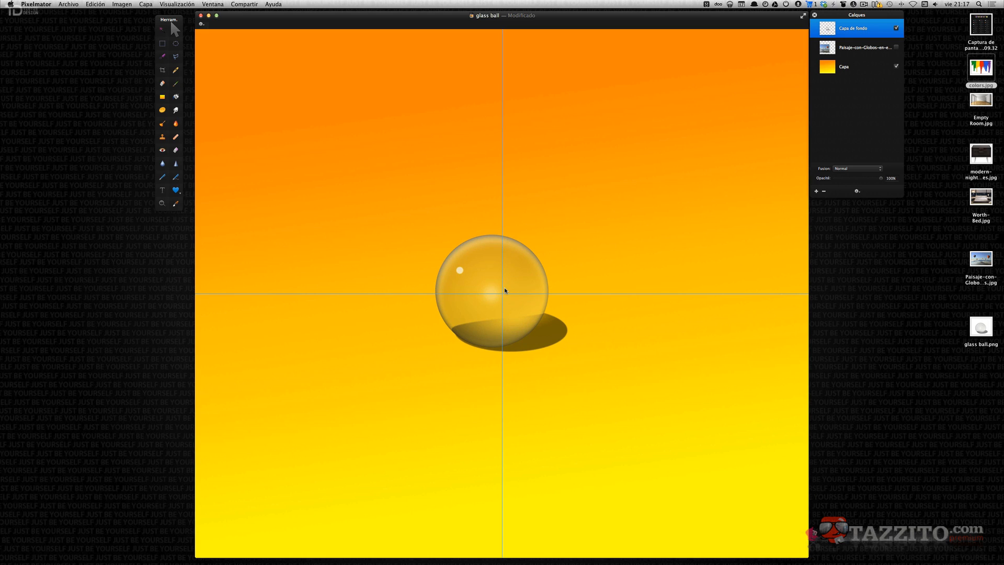
{"action": "left_click_drag", "start_coordinate": [504, 287], "coordinate": [504, 287]}
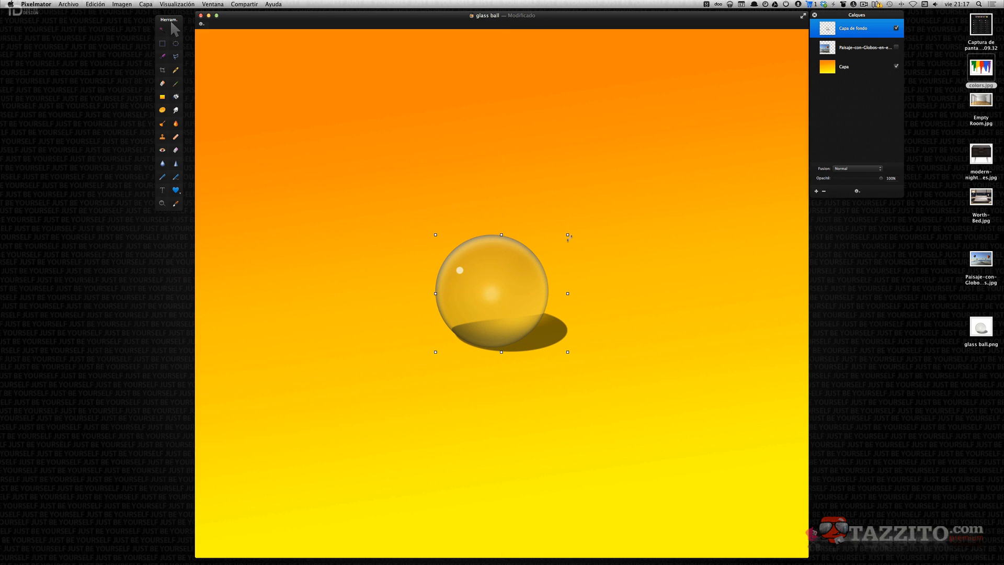
{"action": "mouse_move", "coordinate": [475, 259]}
{"action": "left_mouse_down"}
{"action": "mouse_move", "coordinate": [475, 272]}
{"action": "mouse_move", "coordinate": [471, 246]}
{"action": "mouse_move", "coordinate": [478, 270]}
{"action": "left_mouse_up"}
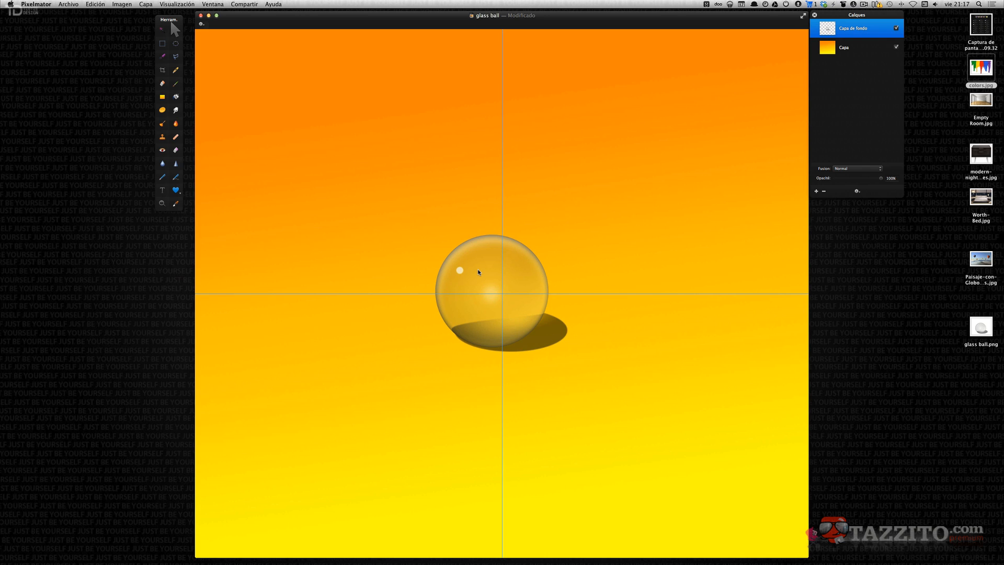
{"action": "left_click_drag", "start_coordinate": [478, 272], "coordinate": [475, 330]}
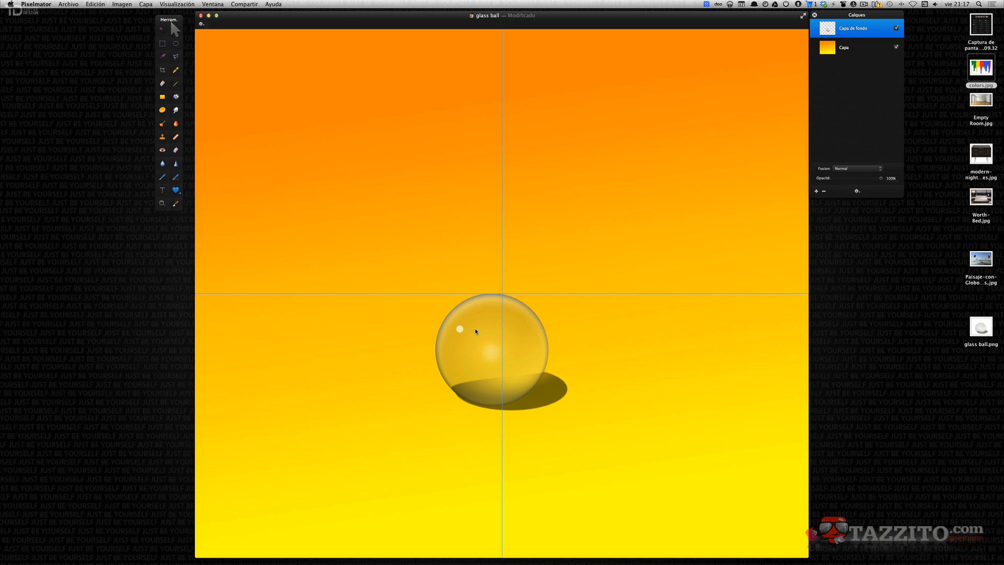
{"action": "left_click_drag", "start_coordinate": [474, 328], "coordinate": [293, 96]}
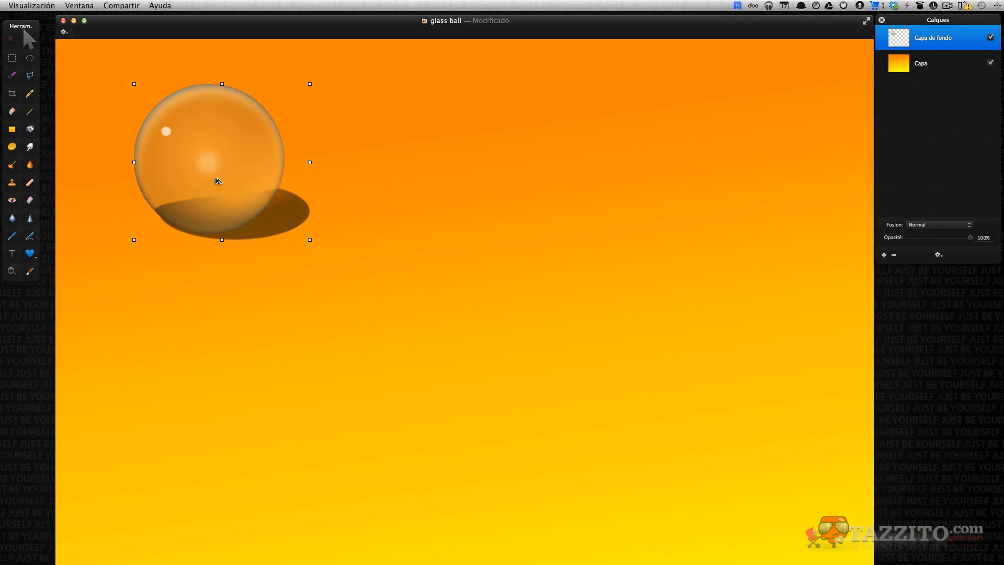
Duplicate the glass ball and place the copy beside the original, aligned on the same row.
{"action": "left_click_drag", "start_coordinate": [316, 135], "coordinate": [506, 180]}
{"action": "left_click_drag", "start_coordinate": [470, 241], "coordinate": [425, 180]}
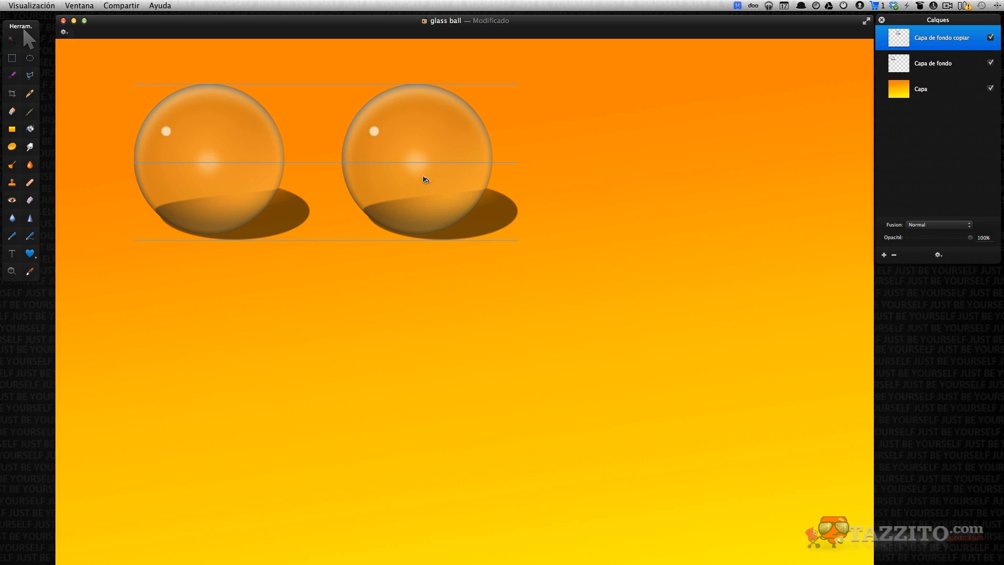
{"action": "left_click_drag", "start_coordinate": [426, 180], "coordinate": [393, 181]}
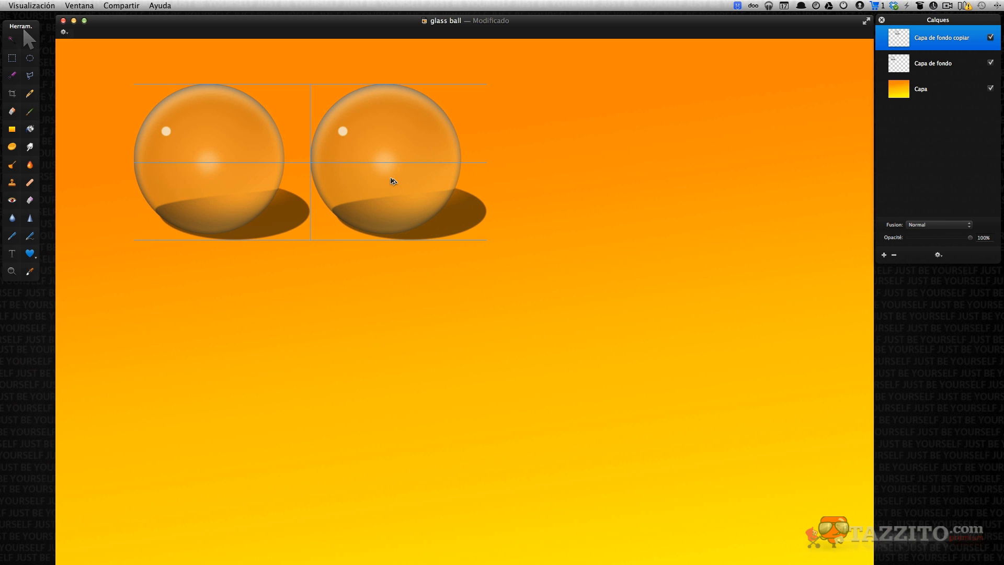
Duplicate the glass ball several more times, aligning the copies in rows with the smart guides.
{"action": "left_click_drag", "start_coordinate": [391, 180], "coordinate": [645, 180]}
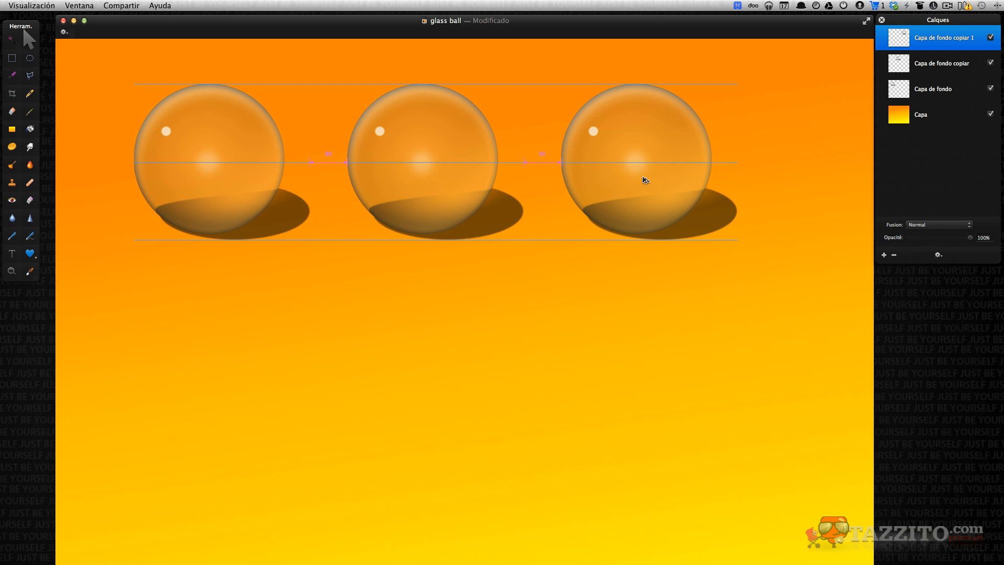
{"action": "left_click_drag", "start_coordinate": [645, 180], "coordinate": [641, 176]}
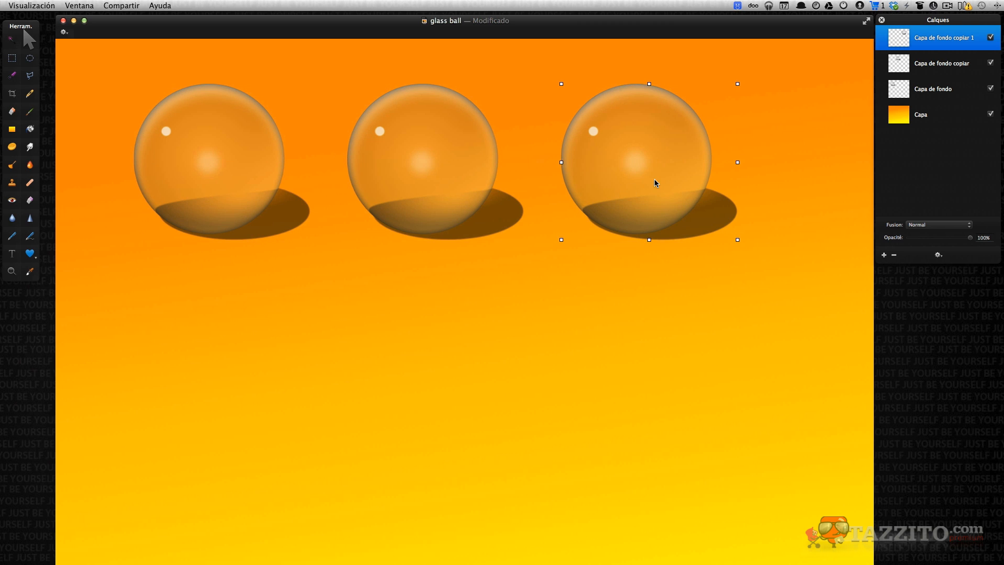
{"action": "left_click_drag", "start_coordinate": [655, 180], "coordinate": [233, 564]}
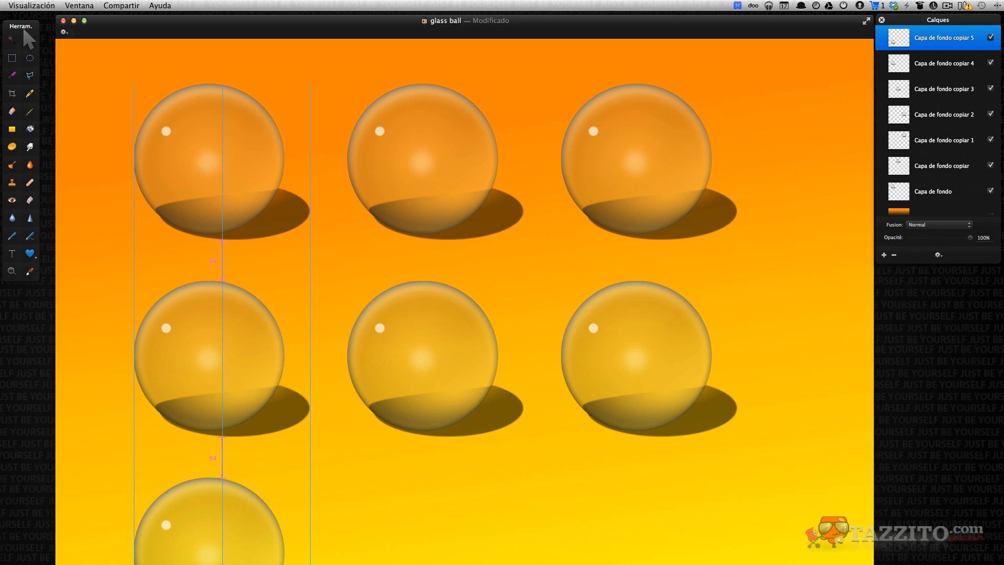
{"action": "left_click_drag", "start_coordinate": [234, 564], "coordinate": [660, 560], "text": "alt"}
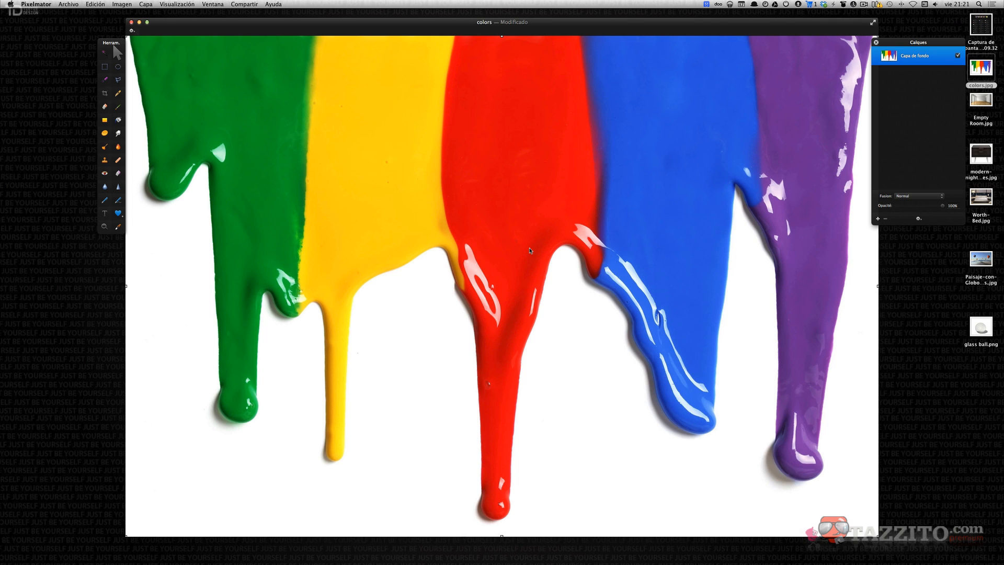
{"action": "left_click", "coordinate": [103, 83]}
{"action": "left_click", "coordinate": [106, 55]}
{"action": "left_click_drag", "start_coordinate": [522, 140], "coordinate": [522, 82]}
{"action": "key", "text": "super+d"}
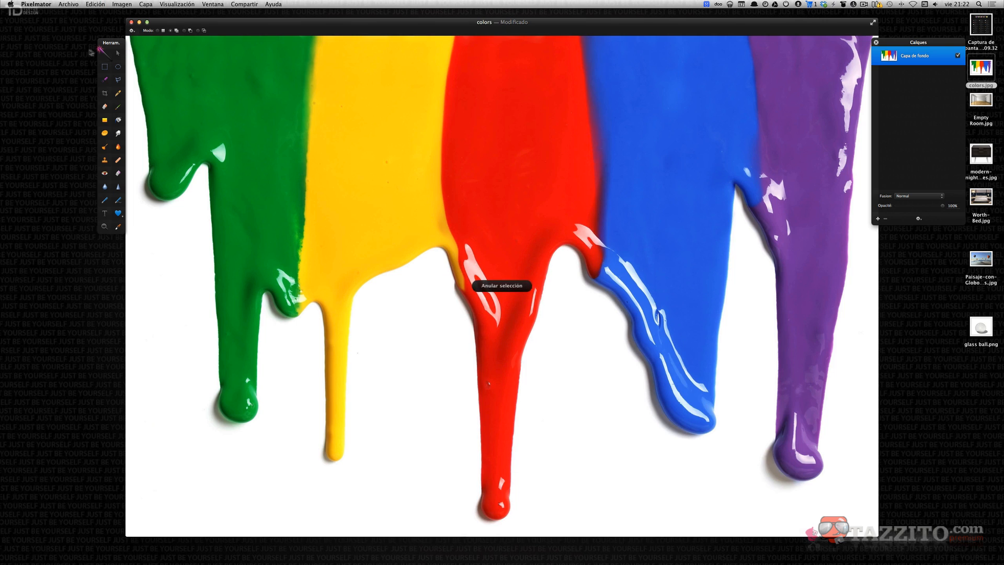
Try recolouring the yellow paint to mauve with the colour replacement brush at 17 px, and undo the change.
{"action": "left_click", "coordinate": [105, 82]}
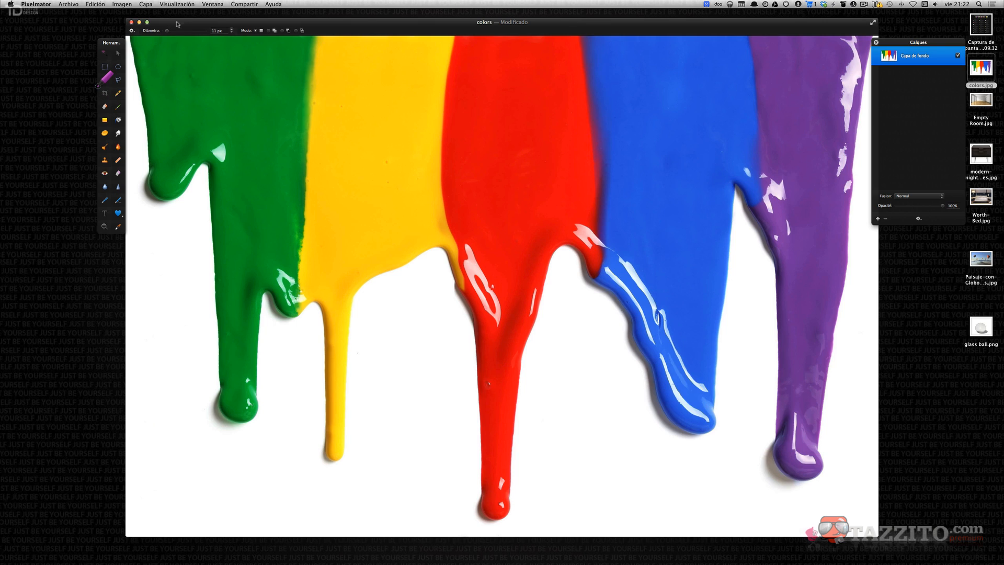
{"action": "left_click_drag", "start_coordinate": [167, 31], "coordinate": [177, 30]}
{"action": "left_click_drag", "start_coordinate": [176, 30], "coordinate": [168, 31]}
{"action": "left_click_drag", "start_coordinate": [206, 61], "coordinate": [202, 83]}
{"action": "left_click", "coordinate": [358, 89]}
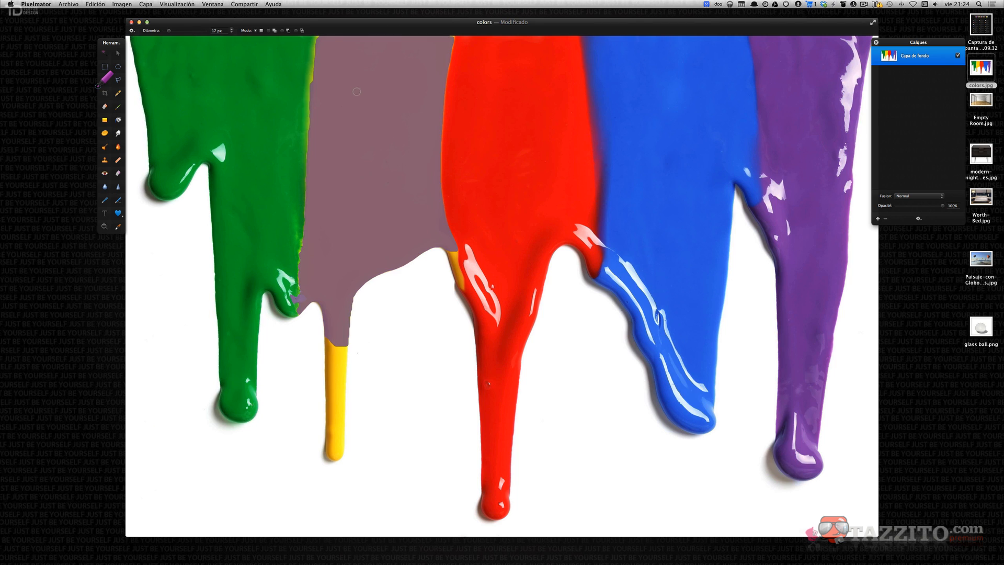
{"action": "key", "text": "super+z"}
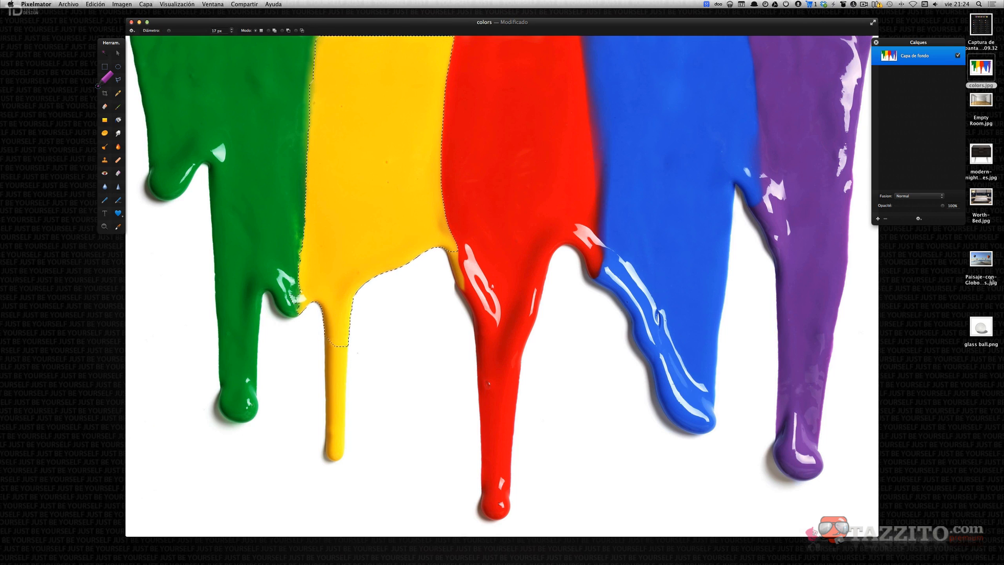
Open the hot-air balloon landscape photo, try selecting the red balloon, and close the photo without saving.
{"action": "left_click_drag", "start_coordinate": [981, 259], "coordinate": [703, 545]}
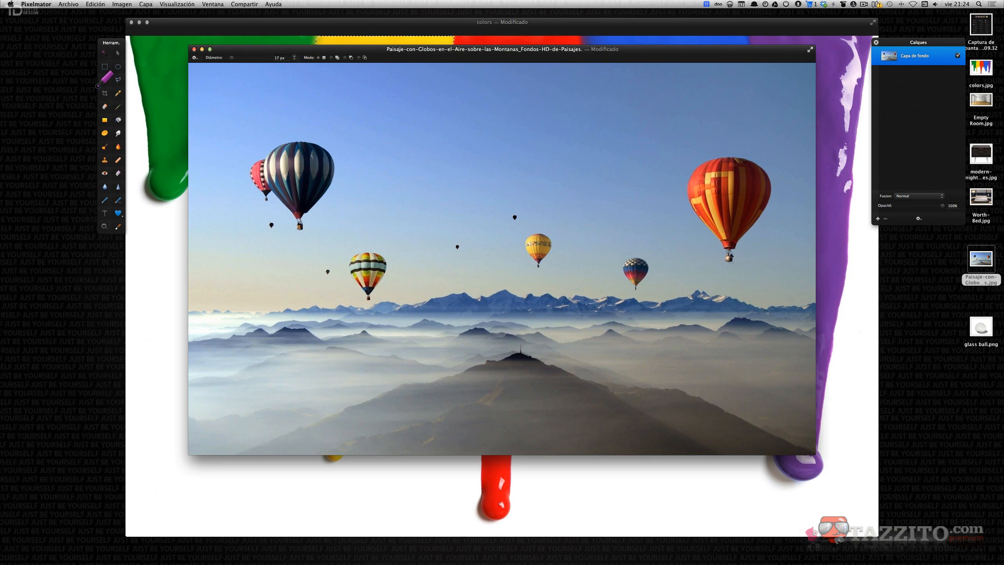
{"action": "left_click", "coordinate": [692, 180]}
{"action": "left_click_drag", "start_coordinate": [693, 179], "coordinate": [697, 175]}
{"action": "left_click", "coordinate": [729, 258]}
{"action": "left_click_drag", "start_coordinate": [730, 257], "coordinate": [728, 253]}
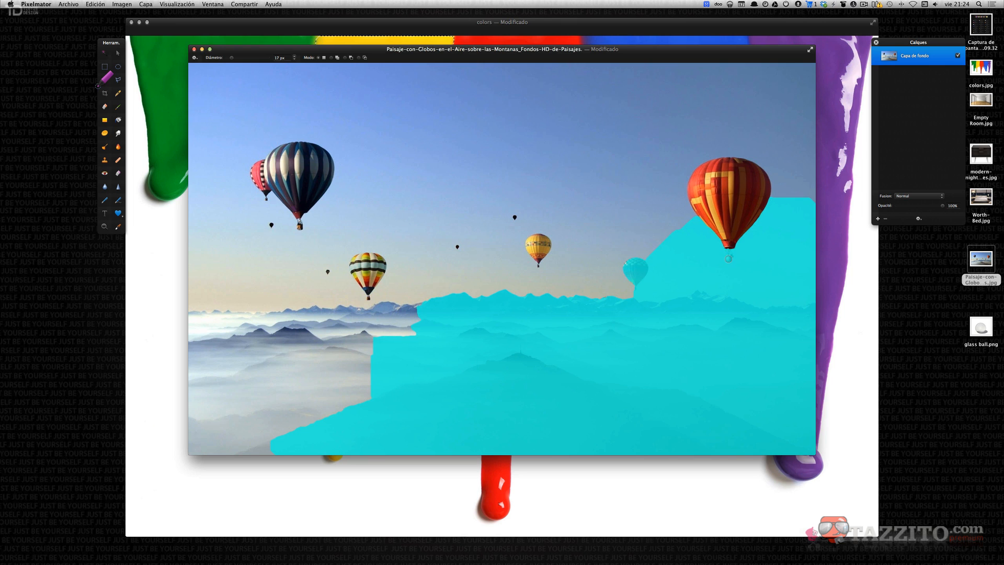
{"action": "left_click_drag", "start_coordinate": [728, 256], "coordinate": [729, 257]}
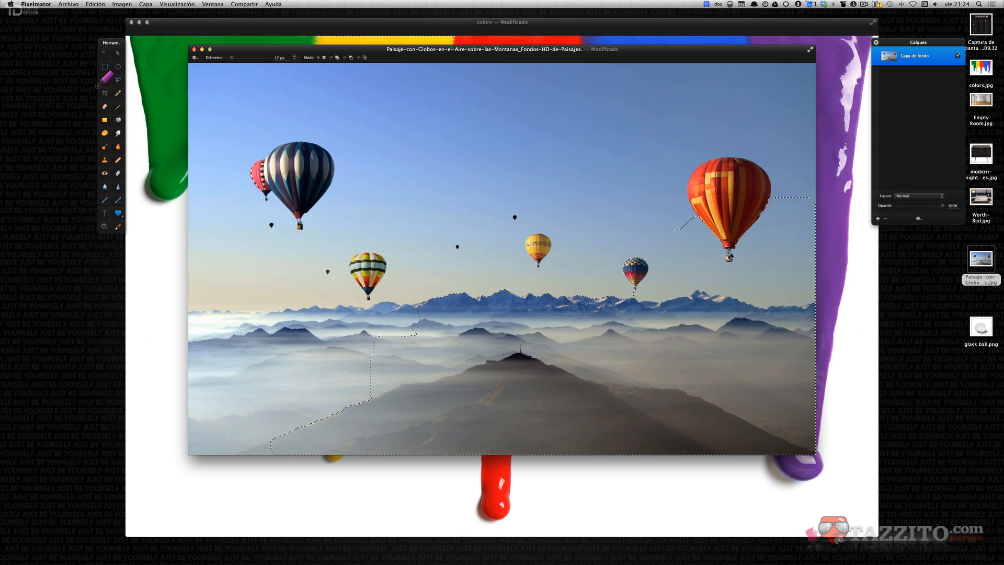
{"action": "key", "text": "super+z"}
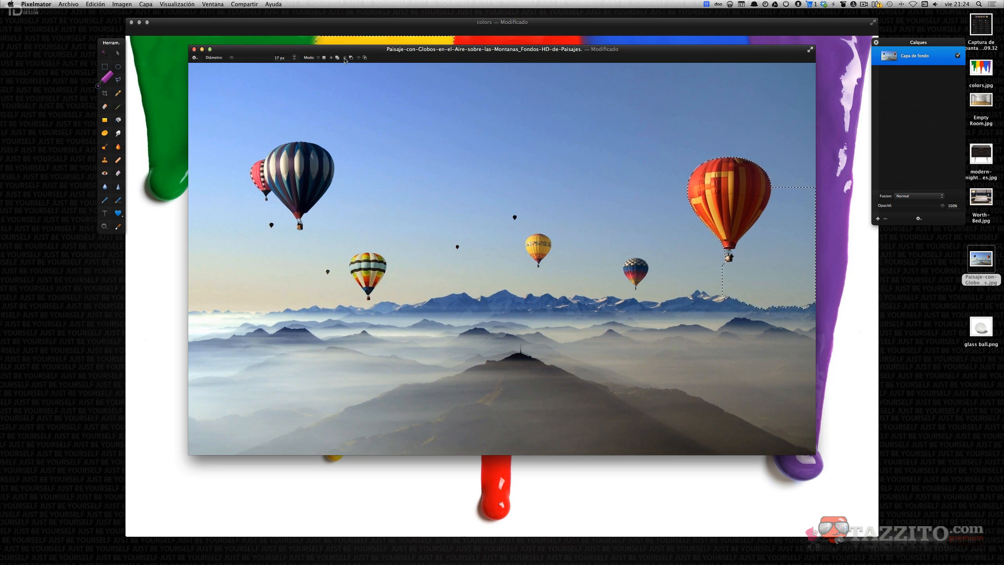
{"action": "left_click_drag", "start_coordinate": [232, 58], "coordinate": [240, 57]}
{"action": "left_click_drag", "start_coordinate": [793, 229], "coordinate": [793, 233]}
{"action": "left_click_drag", "start_coordinate": [798, 197], "coordinate": [800, 195]}
{"action": "left_click", "coordinate": [194, 49]}
{"action": "left_click", "coordinate": [469, 193]}
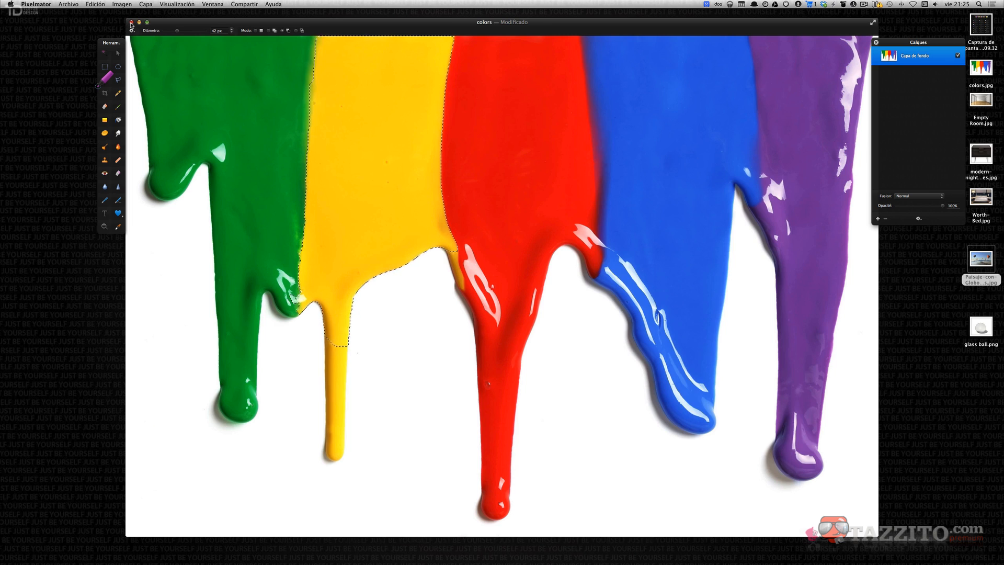
Select the white background around the paint drips and delete it.
{"action": "left_click", "coordinate": [131, 23]}
{"action": "left_click", "coordinate": [537, 164]}
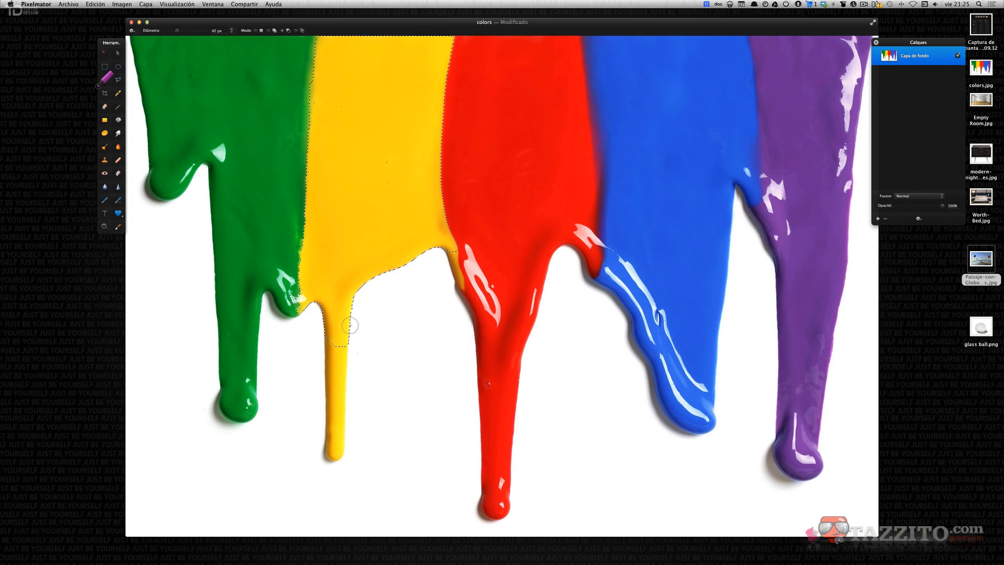
{"action": "left_click", "coordinate": [256, 31]}
{"action": "left_click", "coordinate": [395, 433]}
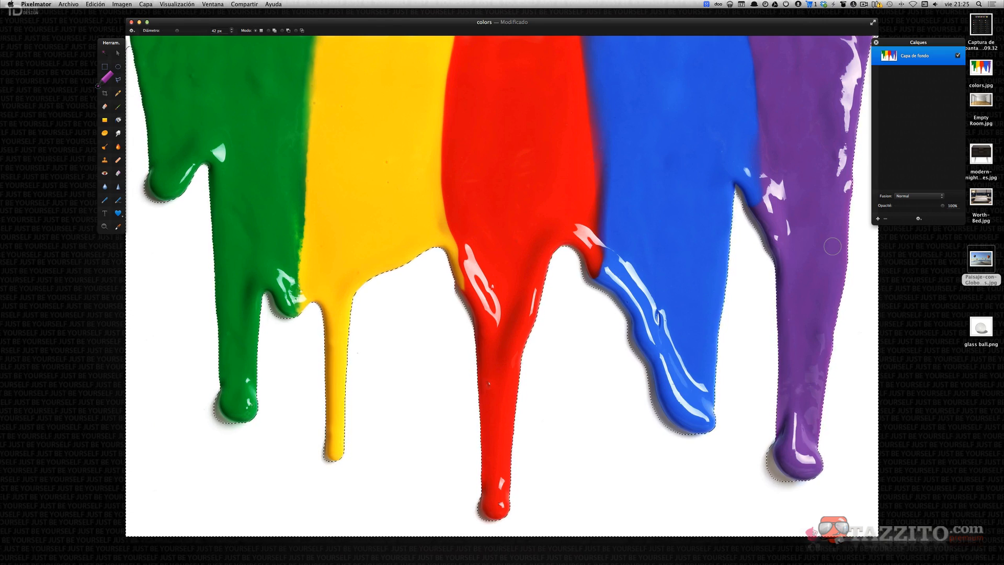
{"action": "key", "text": "Delete"}
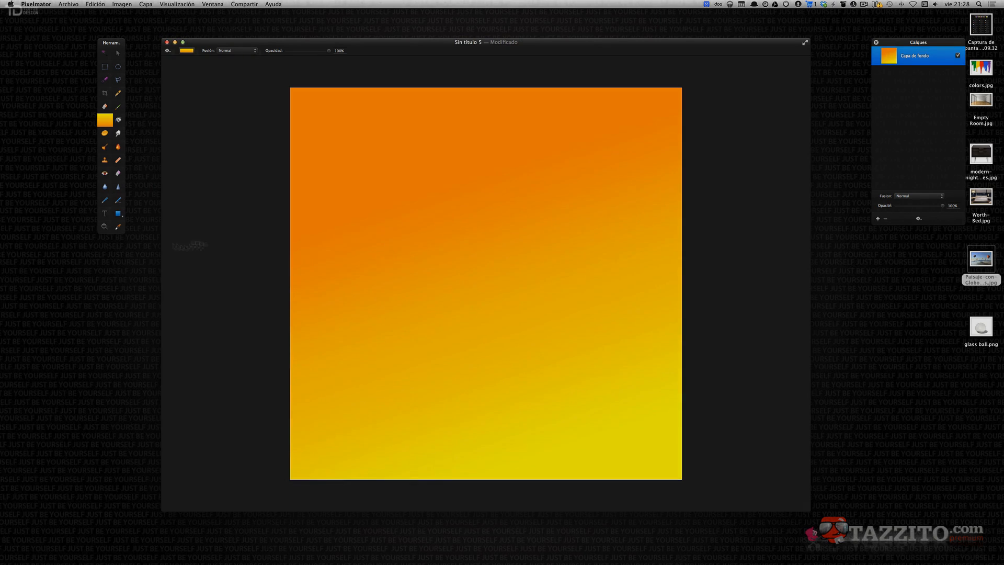
In a new gradient document, draw a rounded rectangle shape in the upper-left part of the canvas.
{"action": "left_click", "coordinate": [119, 215]}
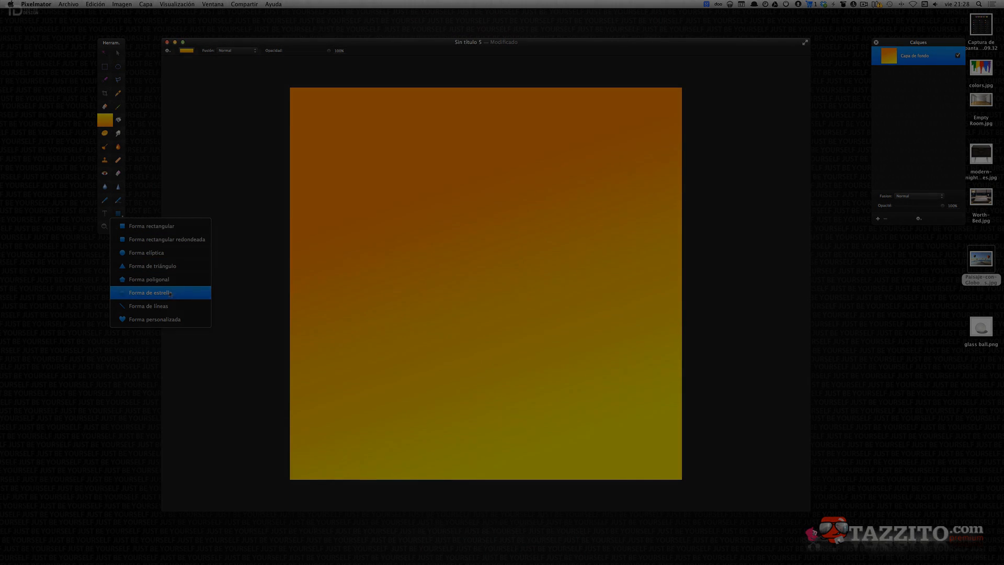
{"action": "left_click", "coordinate": [156, 240]}
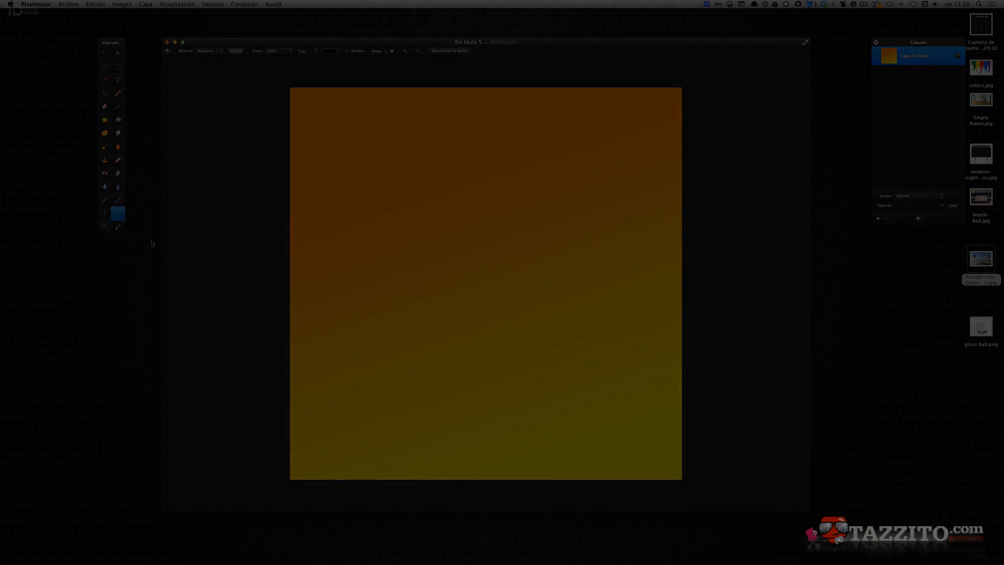
{"action": "left_click_drag", "start_coordinate": [366, 134], "coordinate": [450, 216]}
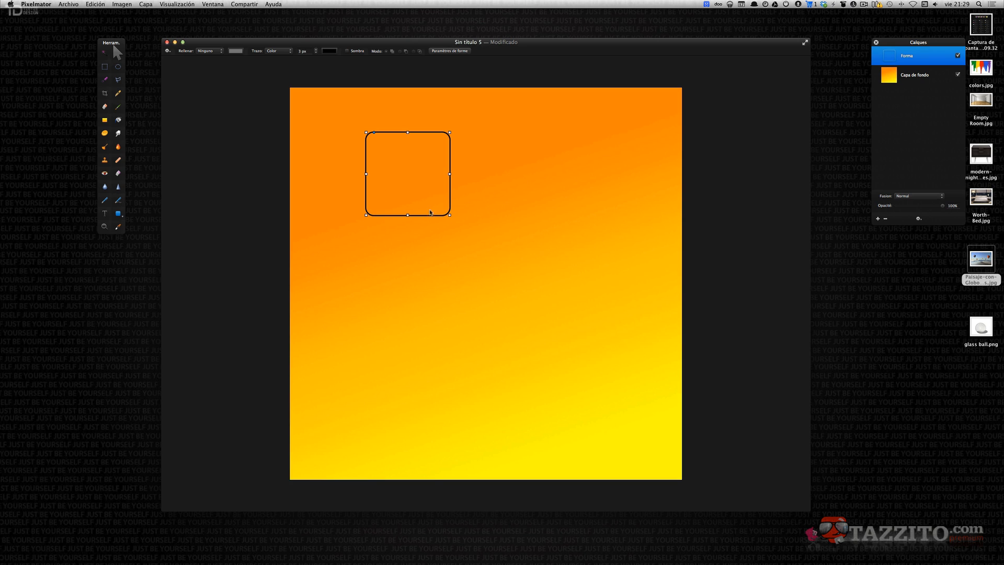
Draw a custom gear shape below the rounded rectangle and a magnifying-glass shape beside it.
{"action": "left_click", "coordinate": [121, 220]}
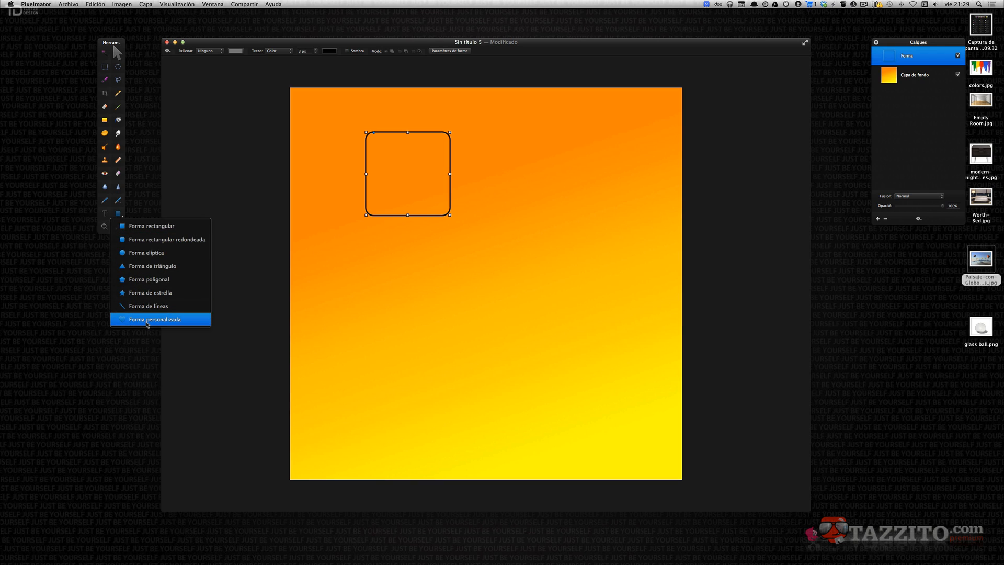
{"action": "left_click", "coordinate": [147, 324]}
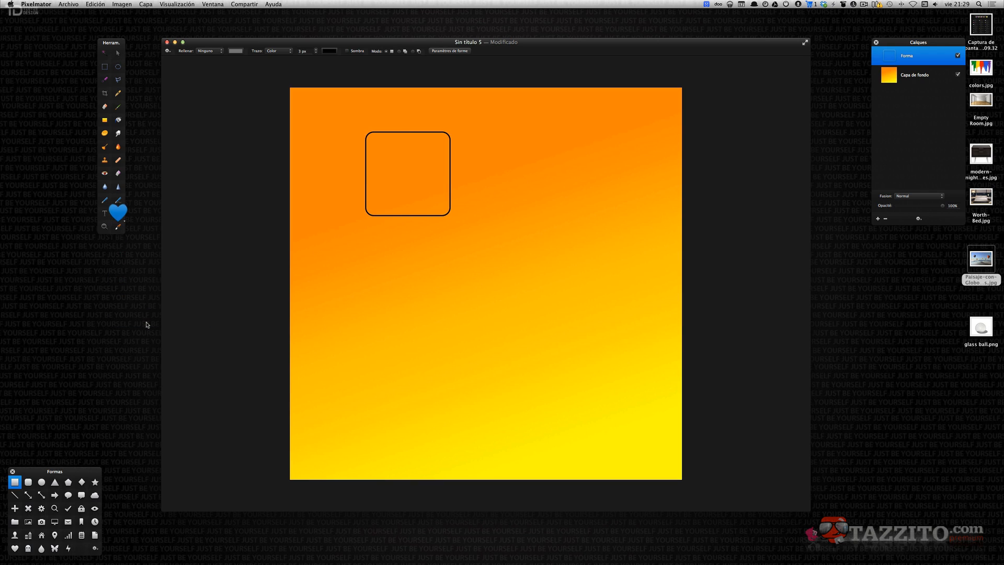
{"action": "left_click_drag", "start_coordinate": [76, 469], "coordinate": [255, 352]}
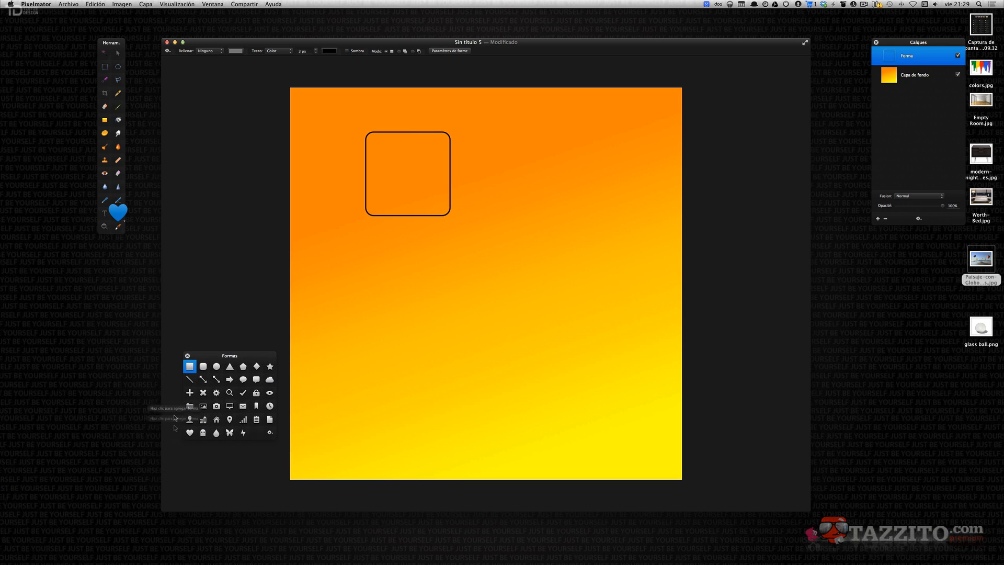
{"action": "left_click", "coordinate": [216, 393]}
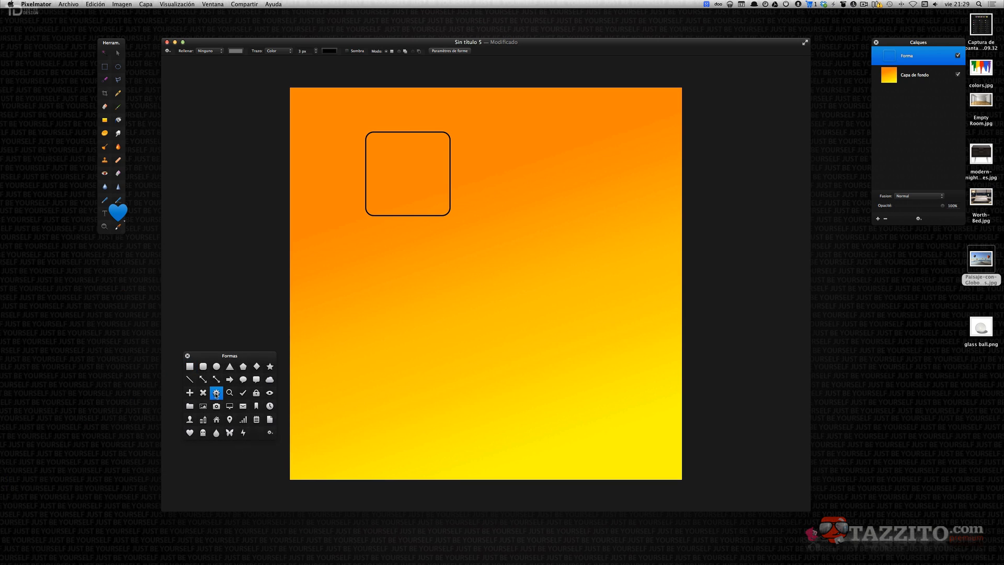
{"action": "left_click_drag", "start_coordinate": [376, 252], "coordinate": [473, 348]}
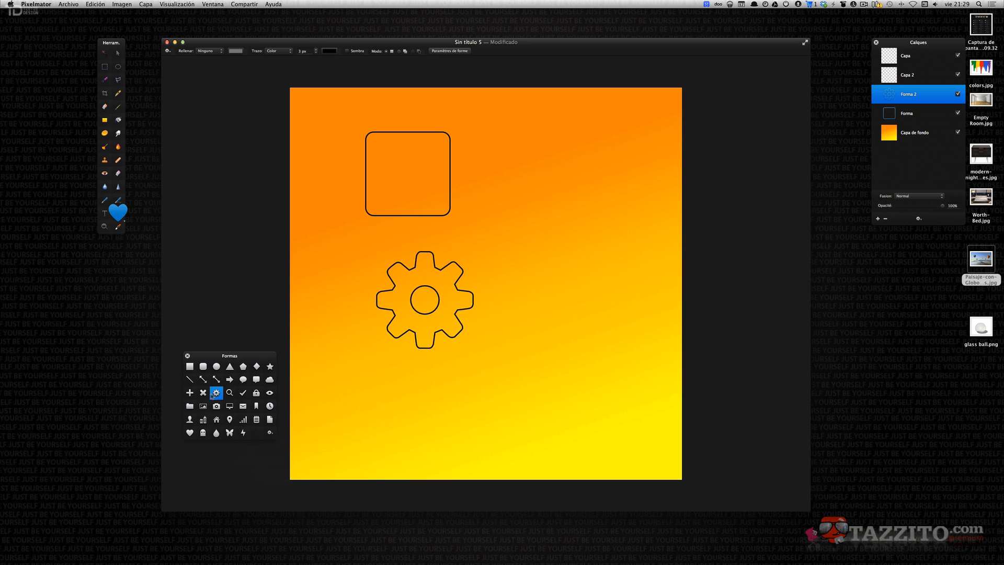
{"action": "left_click", "coordinate": [229, 393]}
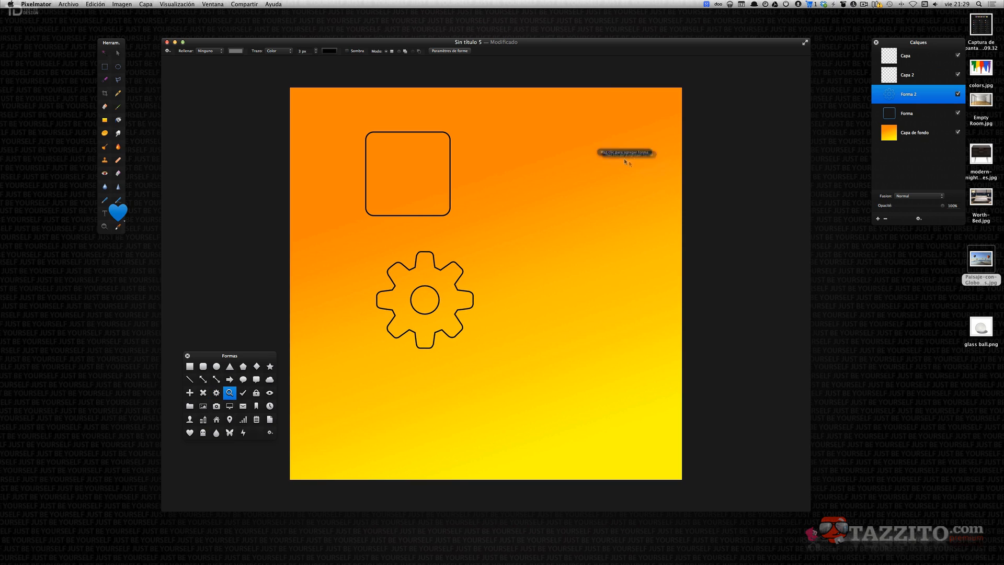
{"action": "left_click_drag", "start_coordinate": [578, 152], "coordinate": [541, 209]}
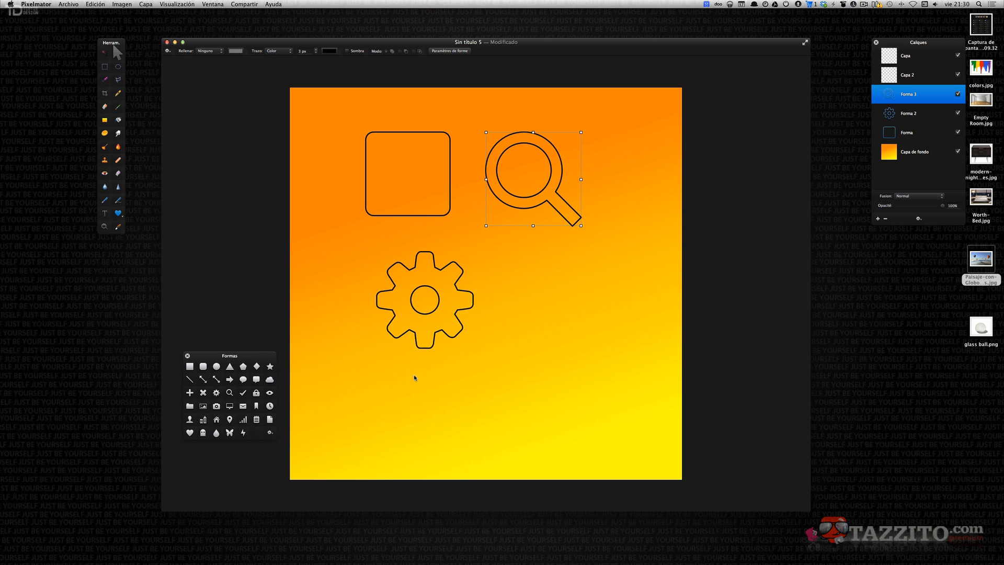
Open the shape settings and set the magnifying glass's stroke to Gradiente.
{"action": "key", "text": "shift+v"}
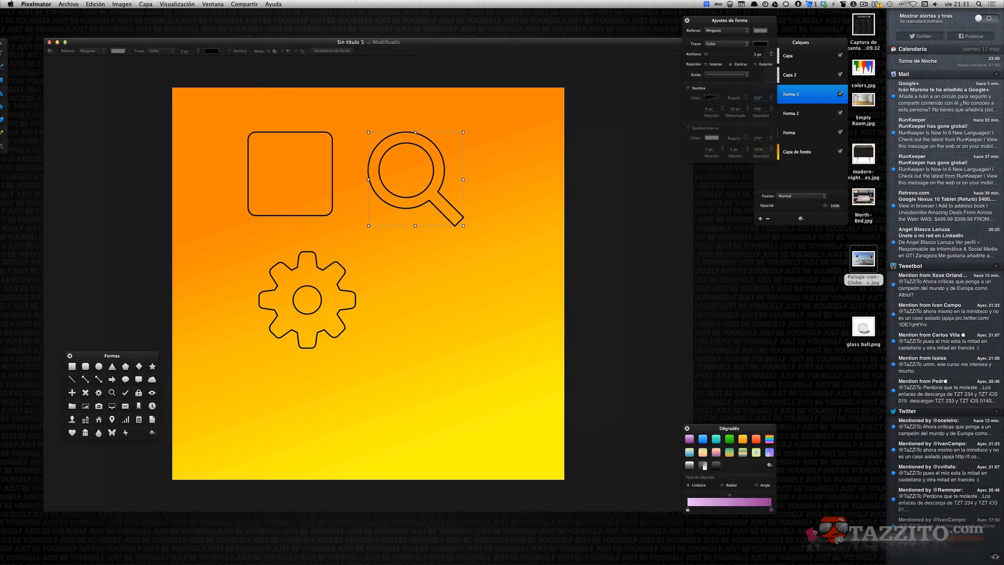
{"action": "left_click", "coordinate": [796, 26]}
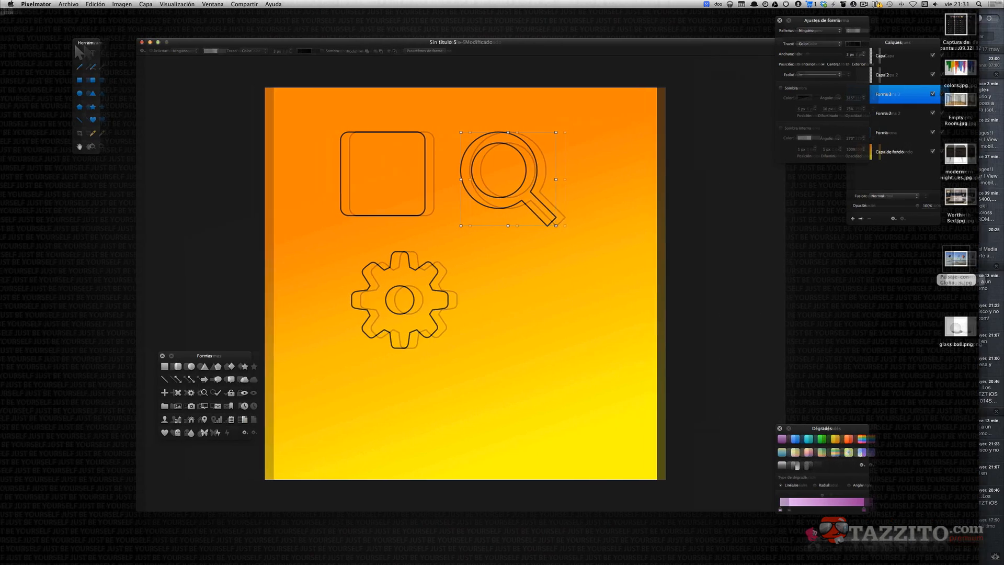
{"action": "left_click_drag", "start_coordinate": [846, 24], "coordinate": [752, 83]}
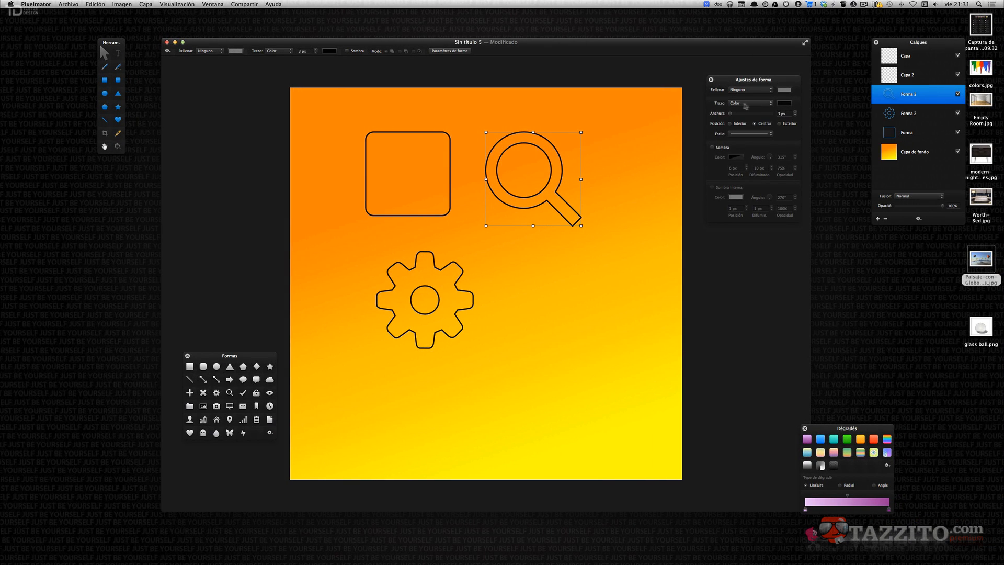
{"action": "left_click", "coordinate": [761, 106]}
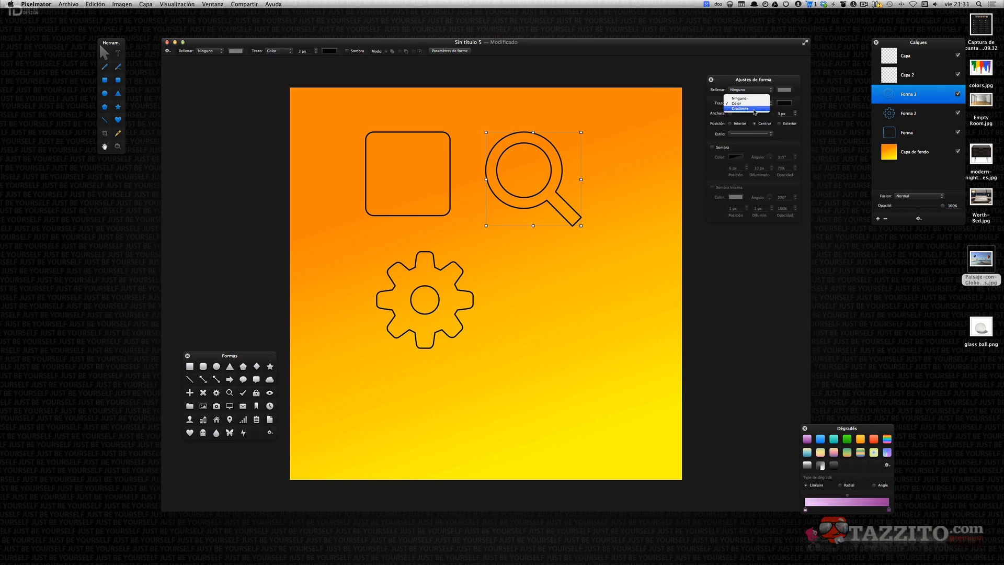
{"action": "left_click", "coordinate": [755, 111]}
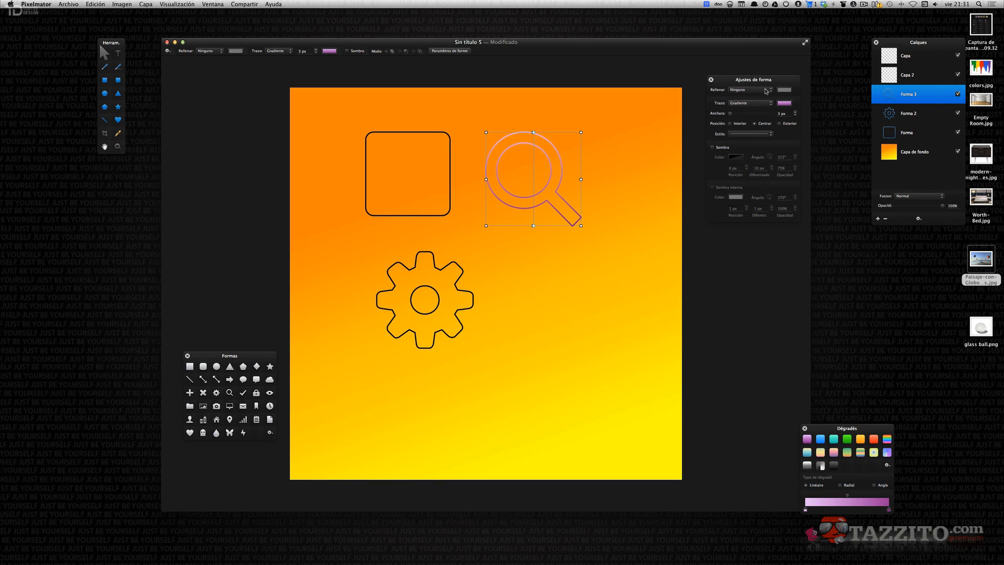
Set the magnifying glass's fill to Color and give its stroke a dotted style.
{"action": "left_click", "coordinate": [750, 92]}
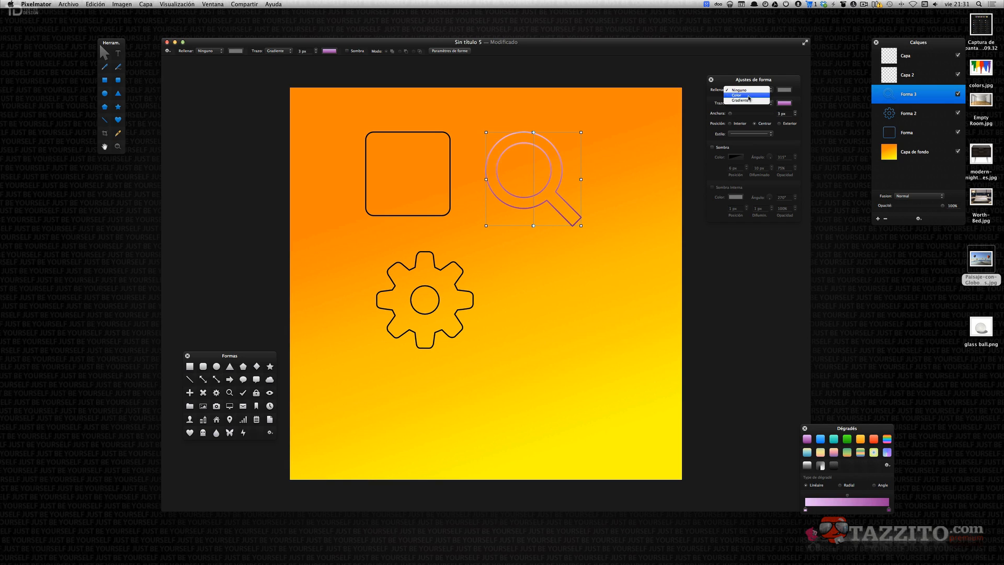
{"action": "left_click", "coordinate": [748, 96]}
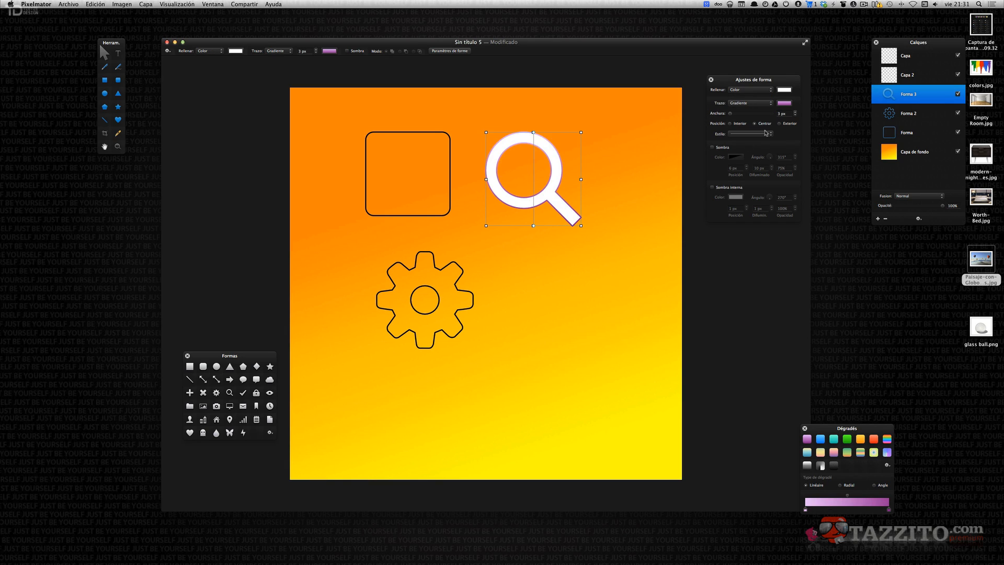
{"action": "left_click", "coordinate": [768, 136]}
{"action": "left_click", "coordinate": [748, 142]}
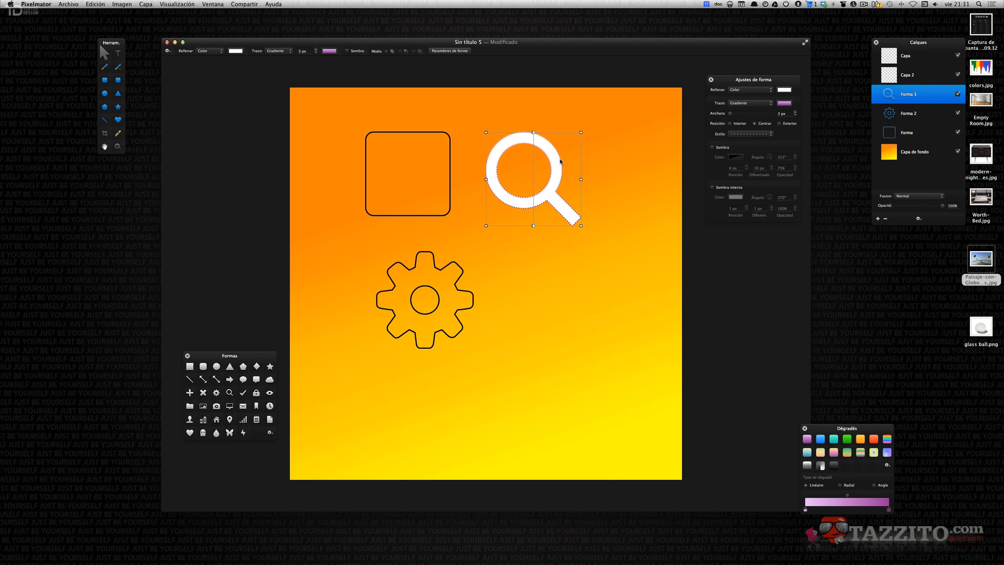
{"action": "key", "text": "shift+super+v"}
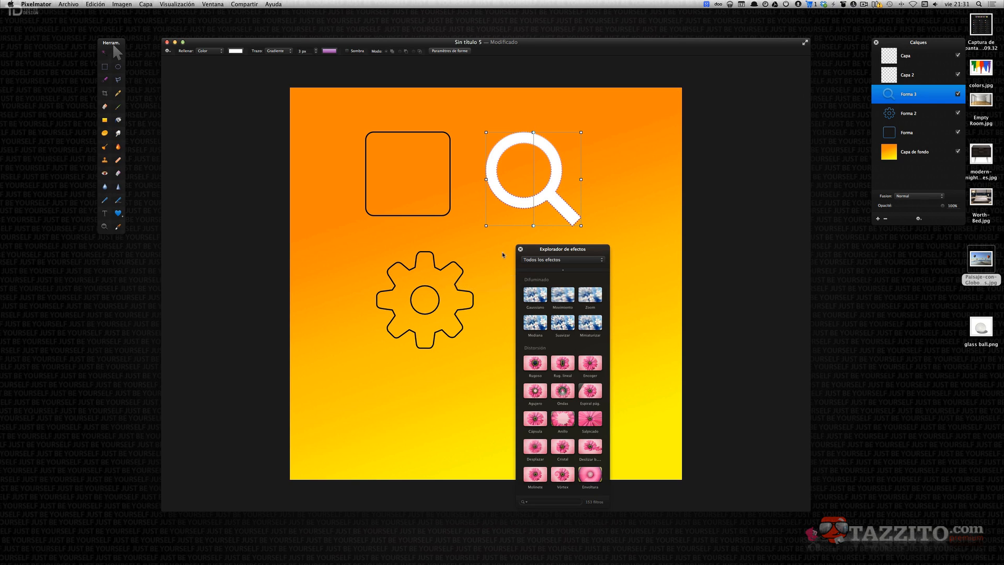
{"action": "left_click", "coordinate": [520, 249]}
{"action": "key", "text": "shift+super+v"}
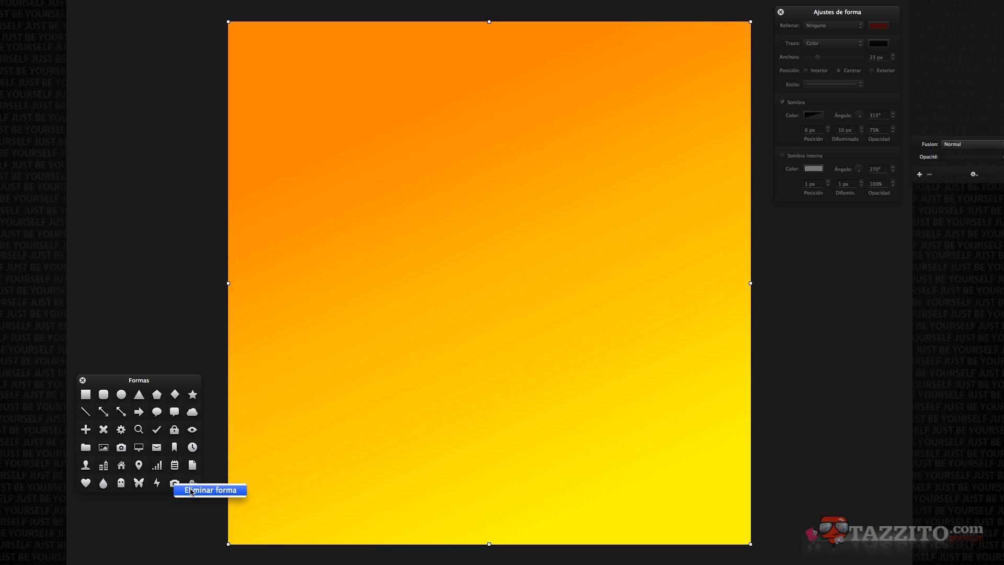
Delete a custom shape from the shapes library and pick the ghost shape.
{"action": "left_click", "coordinate": [191, 491]}
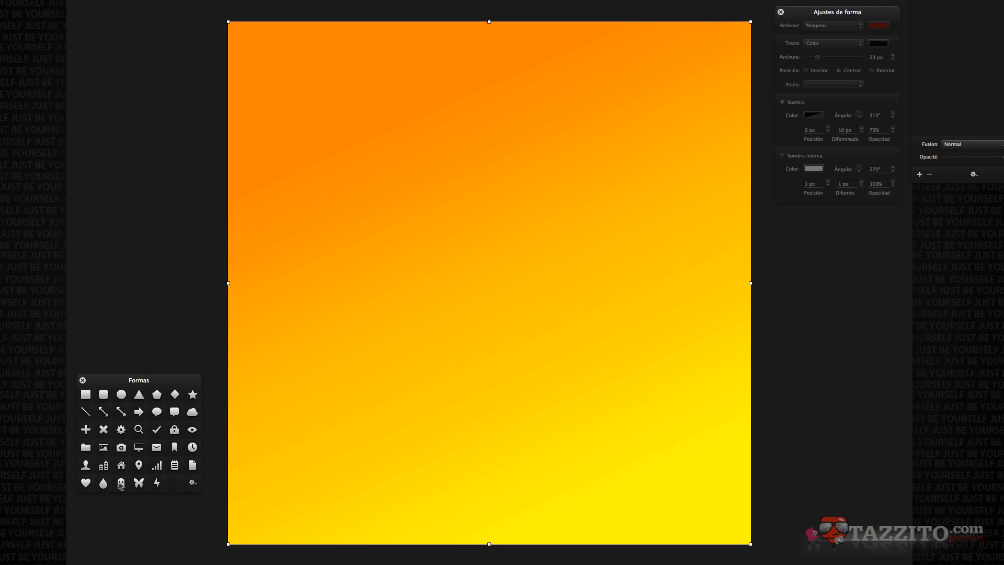
{"action": "left_click", "coordinate": [122, 485]}
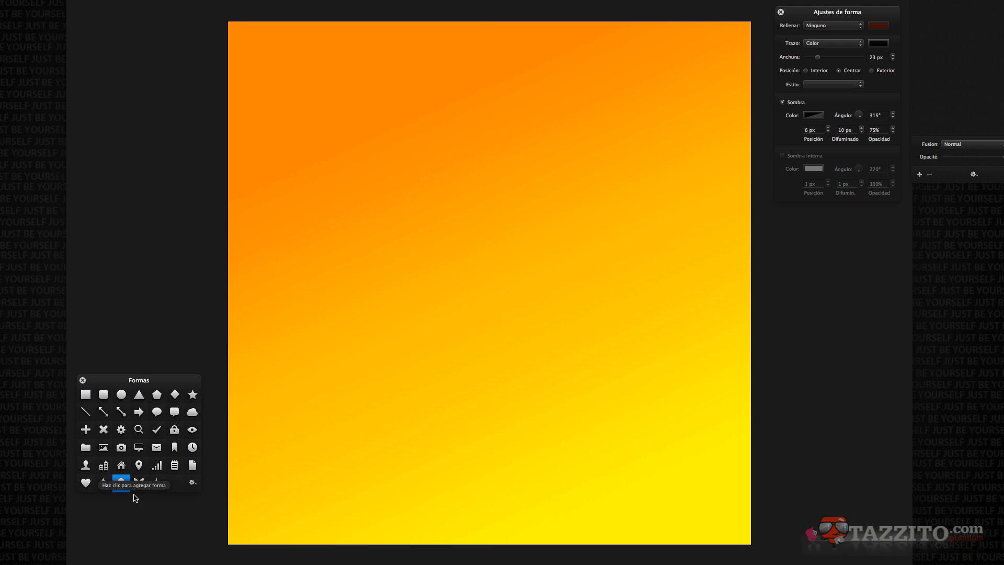
Set the shape fill to white Color, the stroke width to 16 px, and enable the inner shadow.
{"action": "left_click_drag", "start_coordinate": [831, 15], "coordinate": [813, 10]}
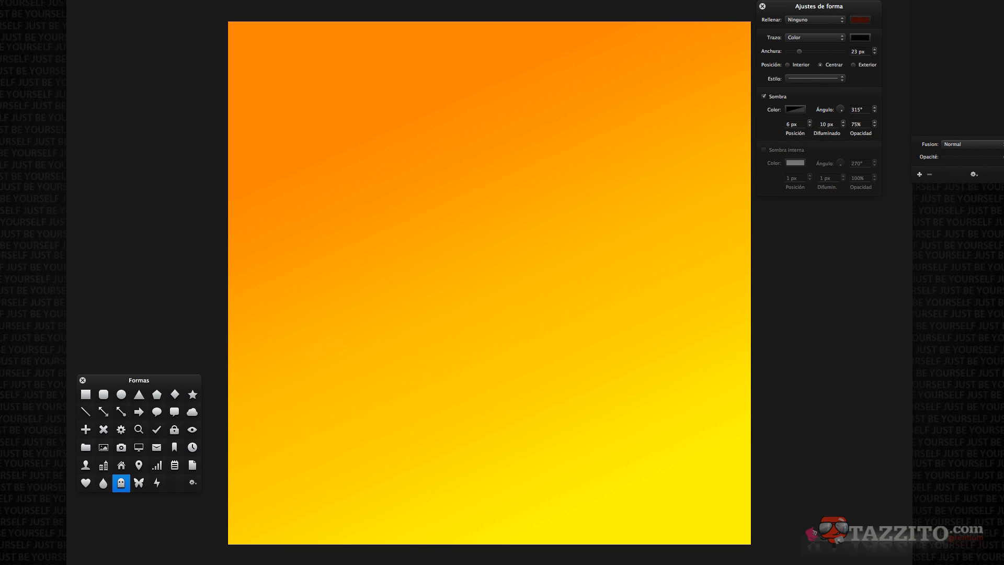
{"action": "left_click", "coordinate": [815, 20]}
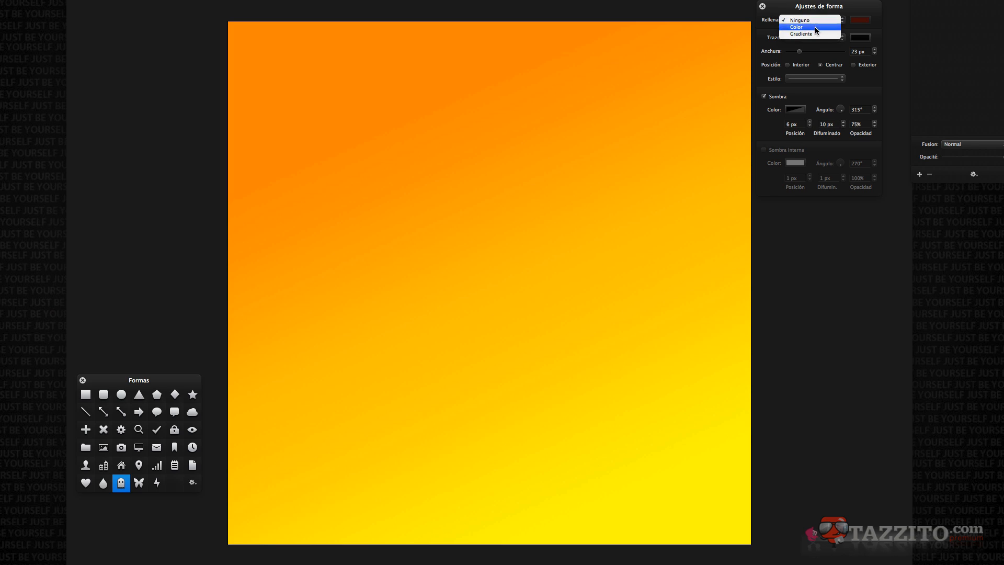
{"action": "left_click", "coordinate": [815, 26]}
{"action": "left_click", "coordinate": [853, 21]}
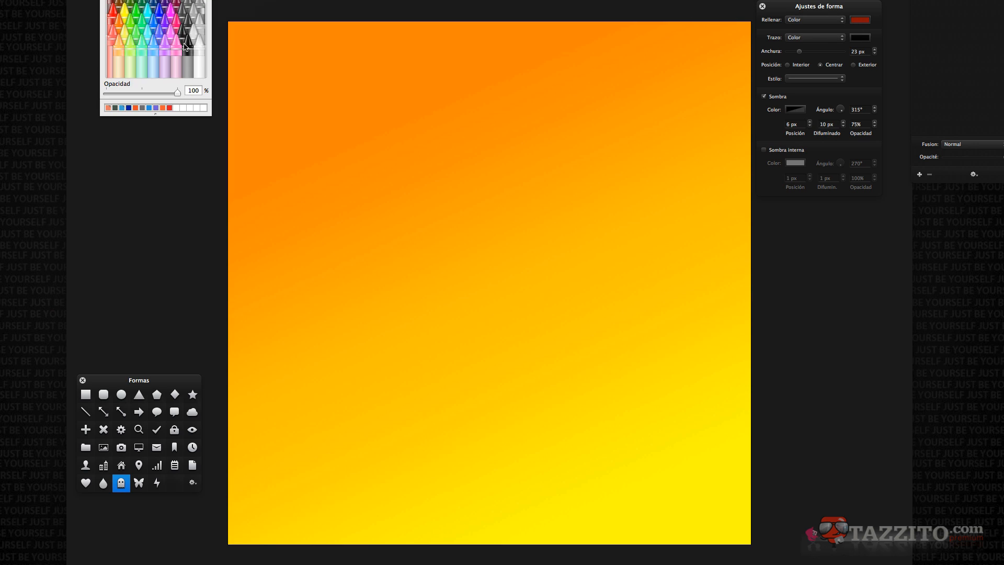
{"action": "left_click", "coordinate": [201, 44]}
{"action": "left_click", "coordinate": [105, 0]}
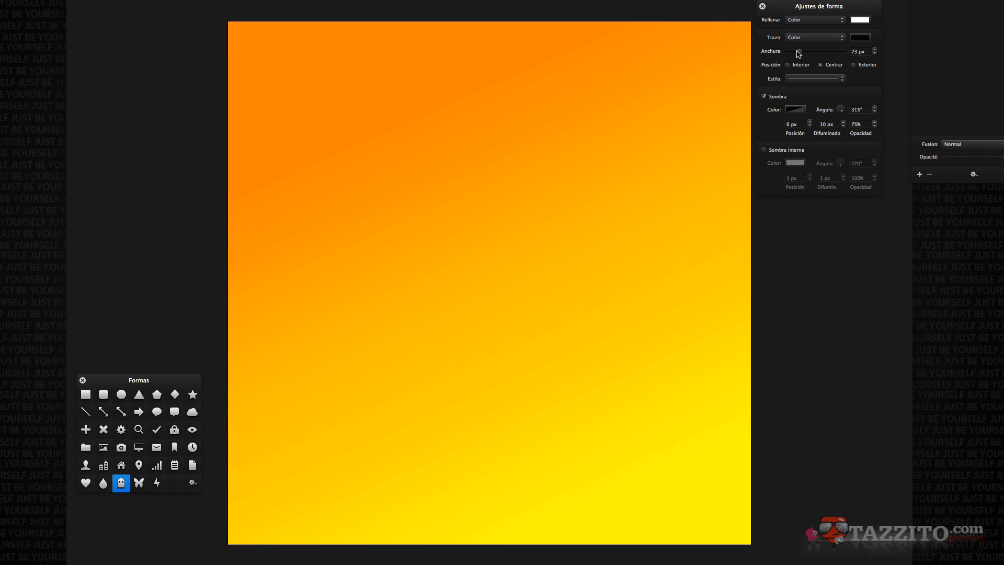
{"action": "left_click_drag", "start_coordinate": [799, 54], "coordinate": [797, 55]}
{"action": "left_click", "coordinate": [764, 151]}
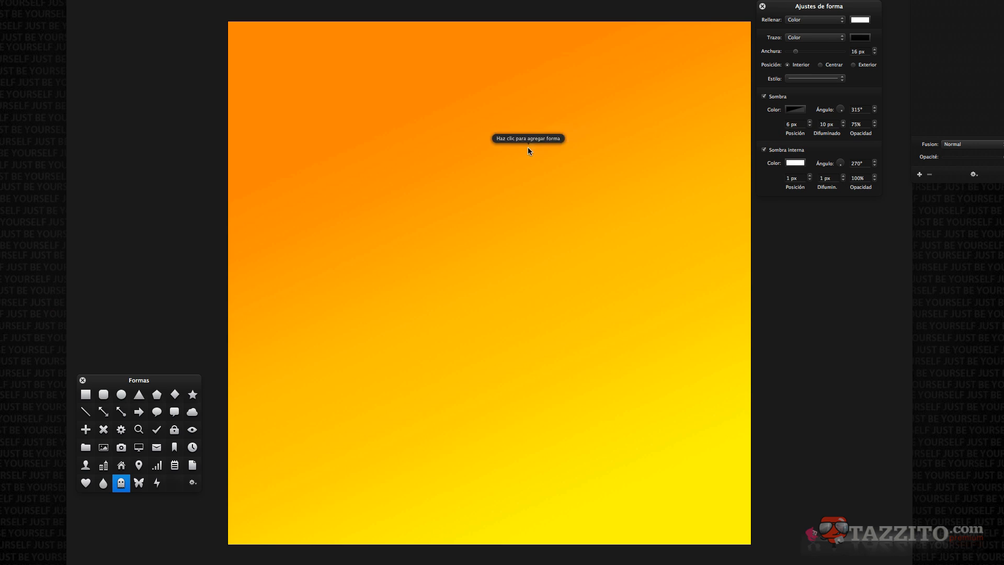
Draw a large ghost shape in the middle of the canvas and add it to the shapes library.
{"action": "left_click", "coordinate": [384, 195]}
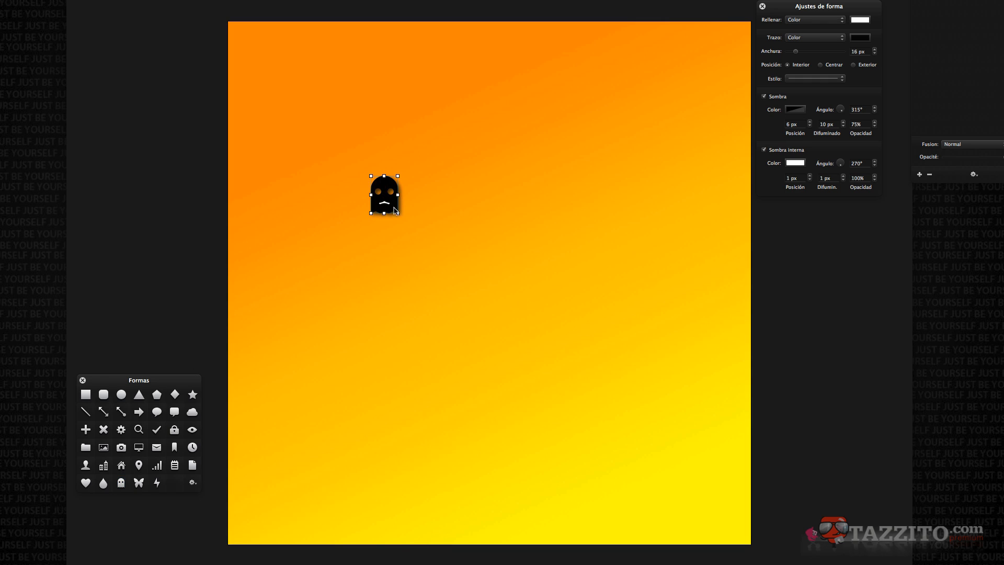
{"action": "left_click_drag", "start_coordinate": [397, 213], "coordinate": [580, 434]}
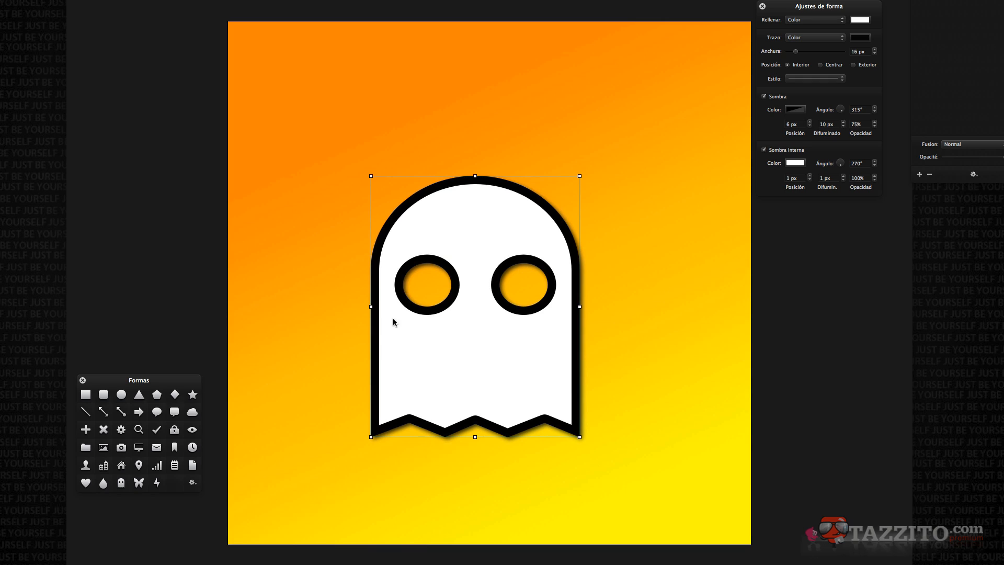
{"action": "left_click", "coordinate": [193, 484]}
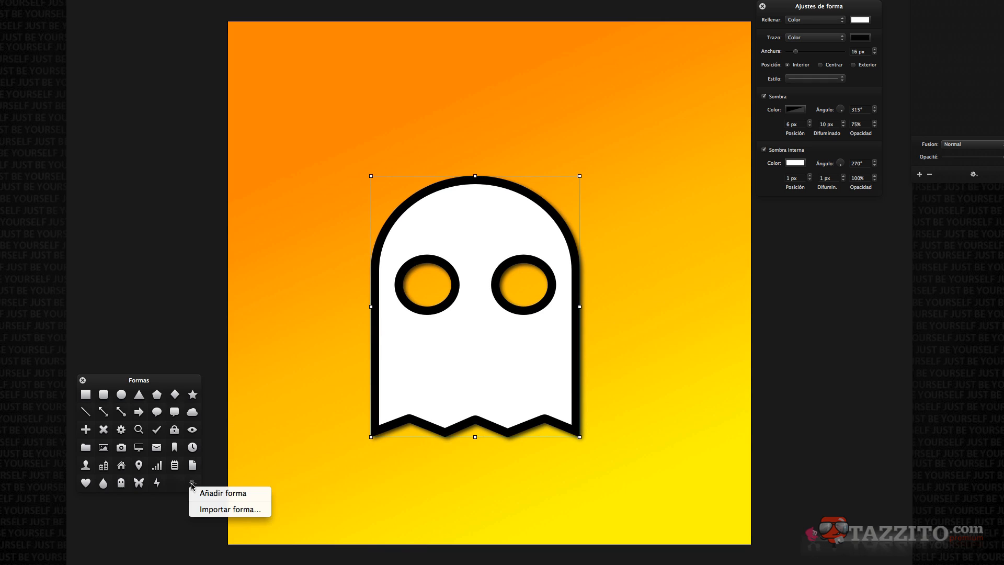
{"action": "left_click", "coordinate": [204, 493]}
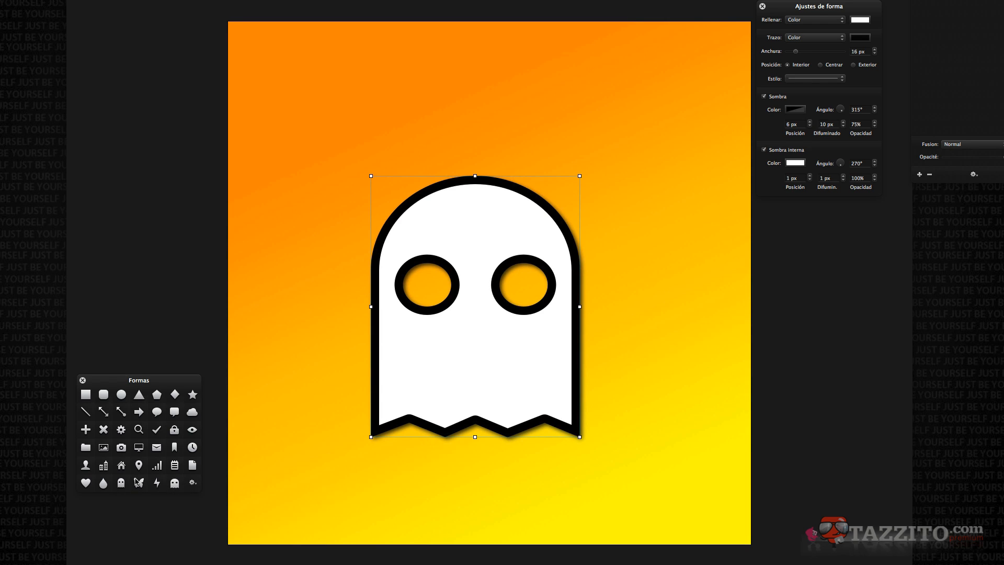
Delete the ghost, then place the original and the new custom ghost shapes on the canvas and delete them.
{"action": "key", "text": "BackSpace"}
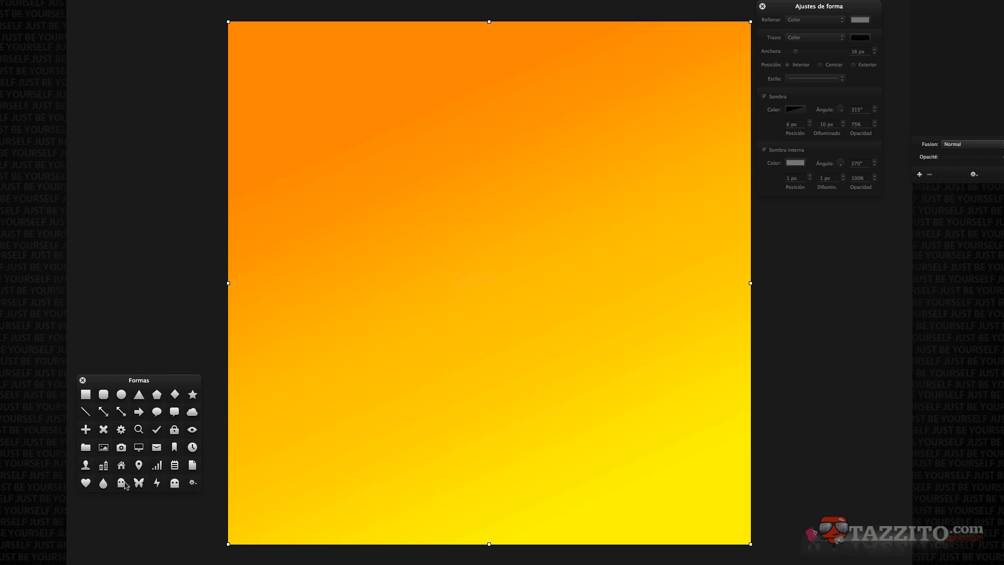
{"action": "left_click_drag", "start_coordinate": [126, 484], "coordinate": [366, 131]}
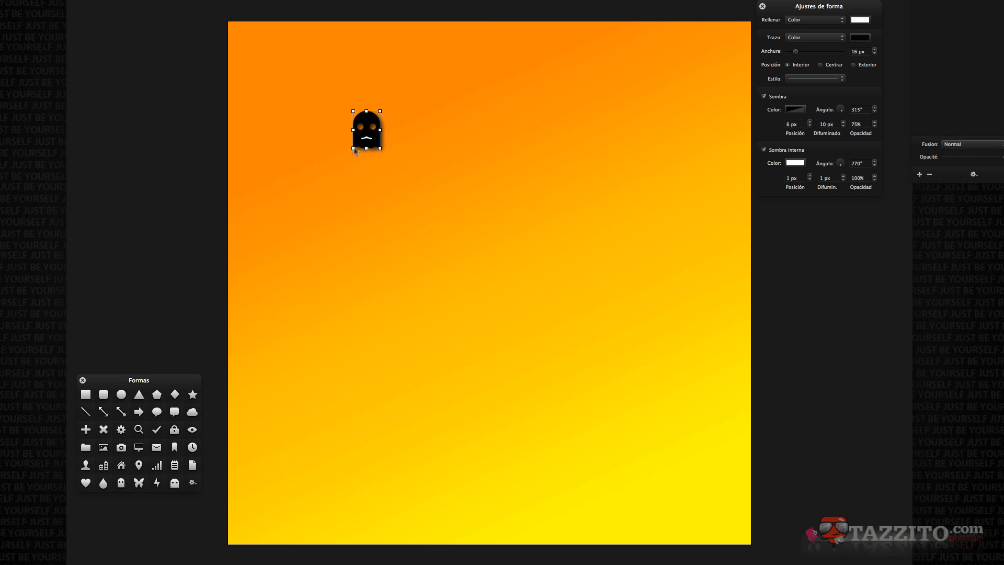
{"action": "left_click_drag", "start_coordinate": [175, 482], "coordinate": [513, 295]}
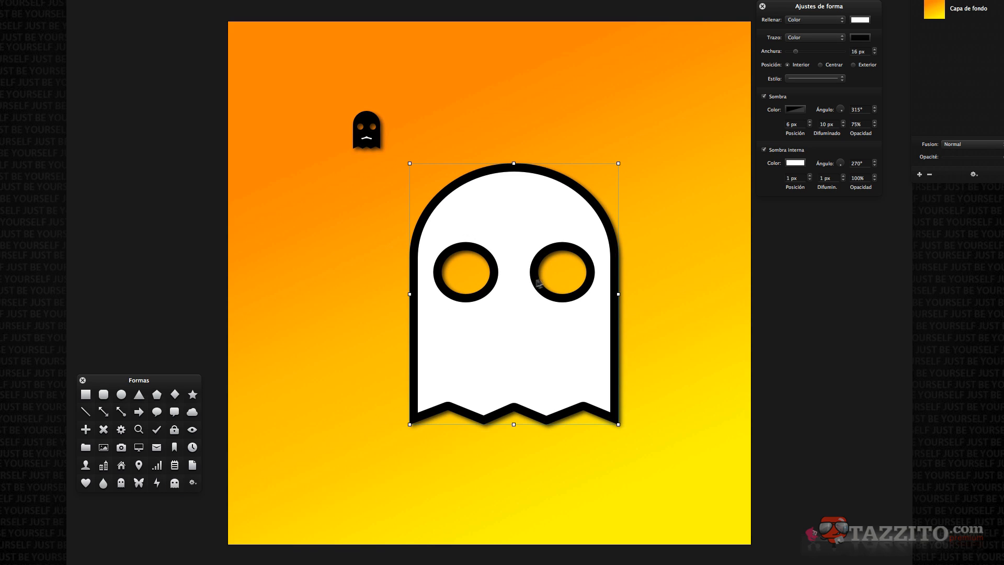
{"action": "key", "text": "Delete"}
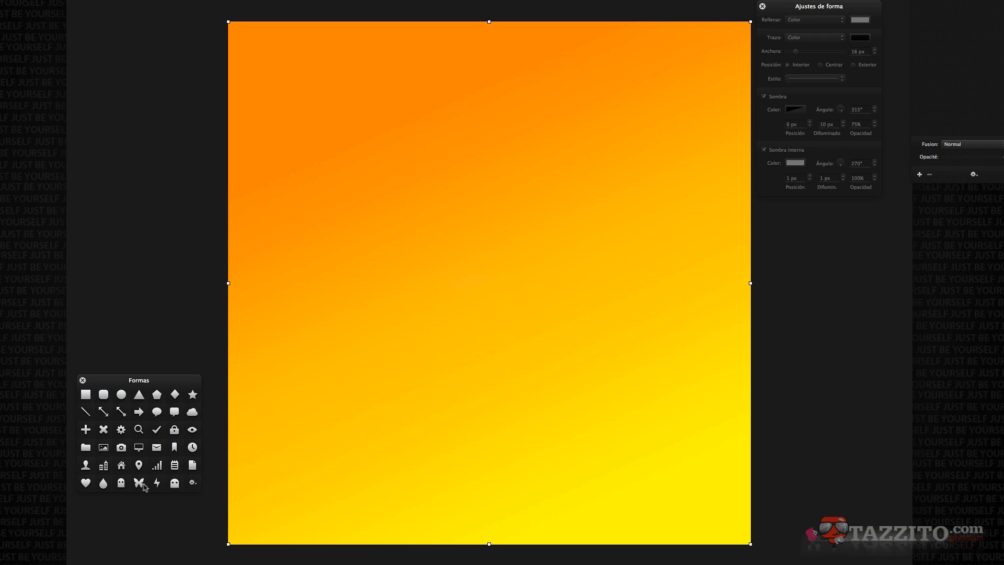
Place a butterfly shape on the canvas, set its fill to Ninguno, and enlarge it toward the upper left.
{"action": "left_click_drag", "start_coordinate": [139, 482], "coordinate": [675, 395]}
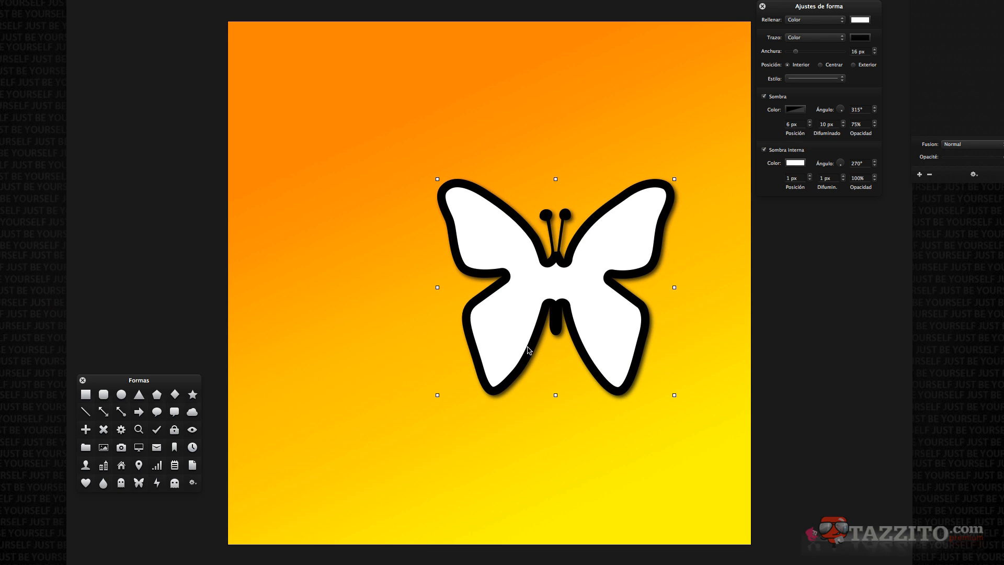
{"action": "left_click", "coordinate": [806, 20]}
{"action": "left_click", "coordinate": [807, 14]}
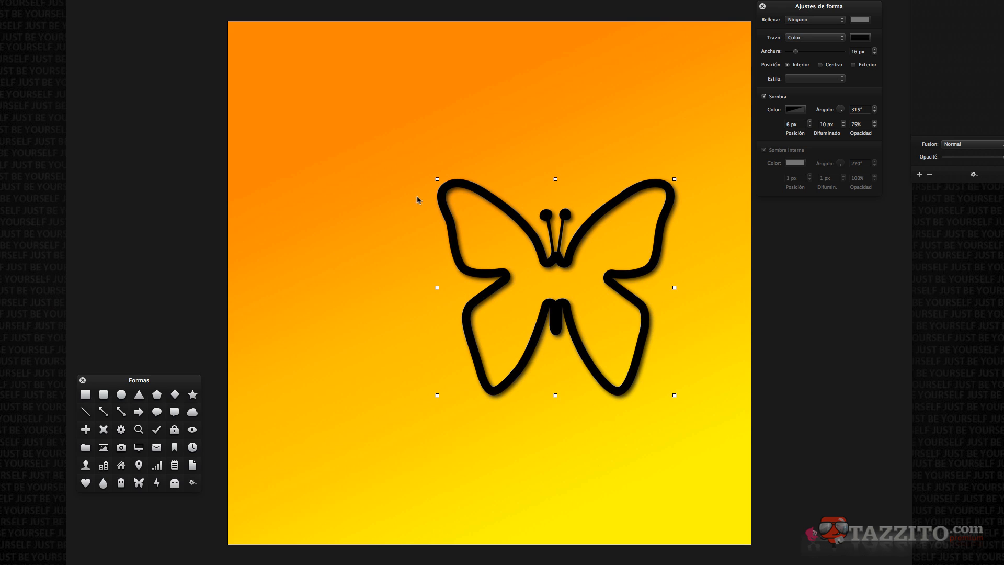
{"action": "left_click_drag", "start_coordinate": [438, 179], "coordinate": [403, 112]}
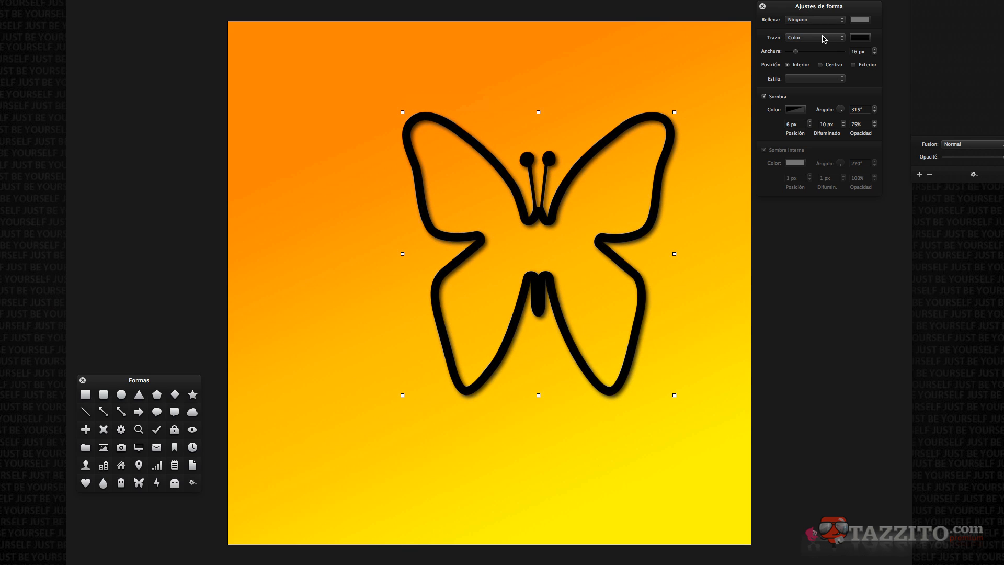
Set the butterfly's stroke to Gradiente and add the styled butterfly to the shapes library.
{"action": "left_click", "coordinate": [823, 39]}
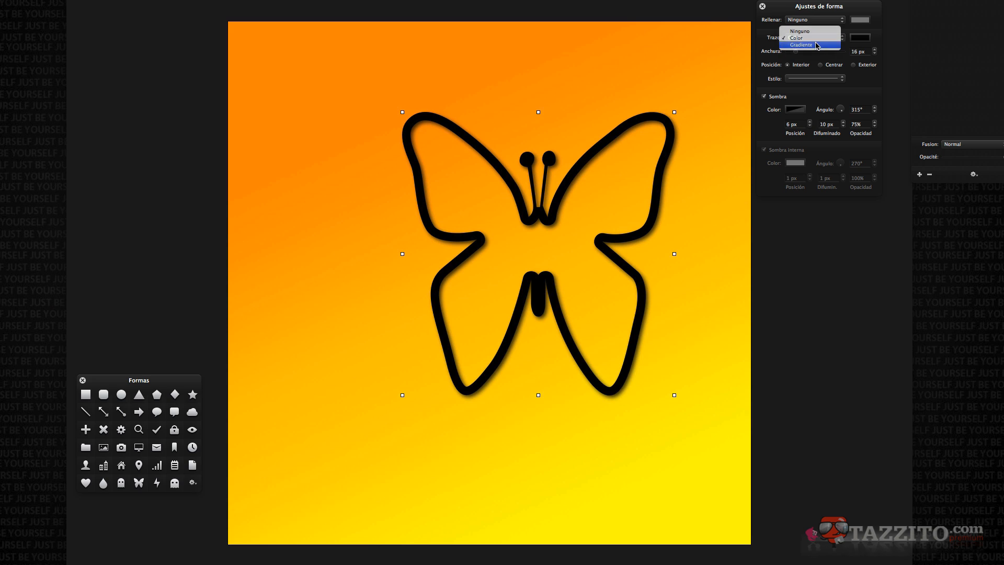
{"action": "left_click", "coordinate": [819, 44]}
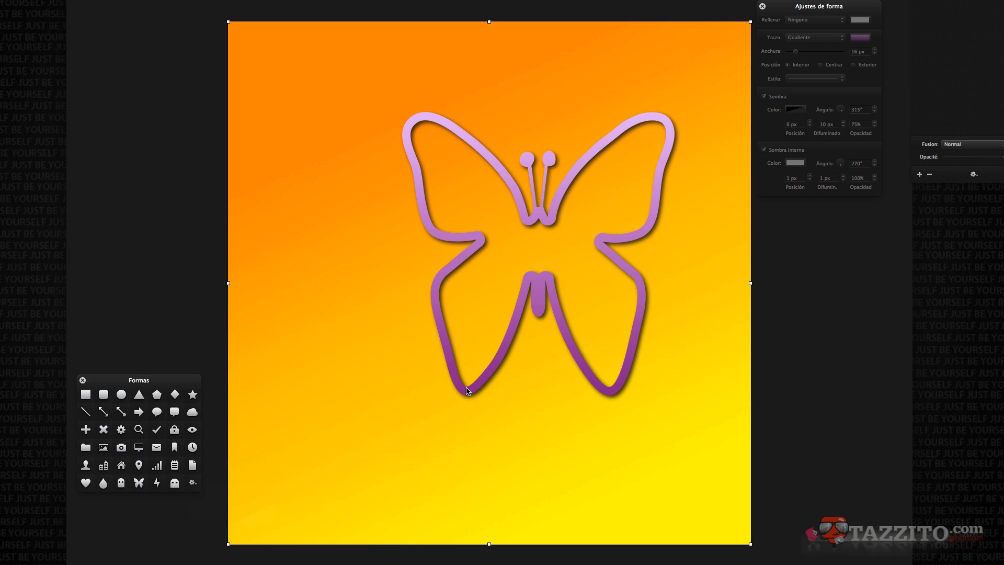
{"action": "left_click", "coordinate": [192, 485]}
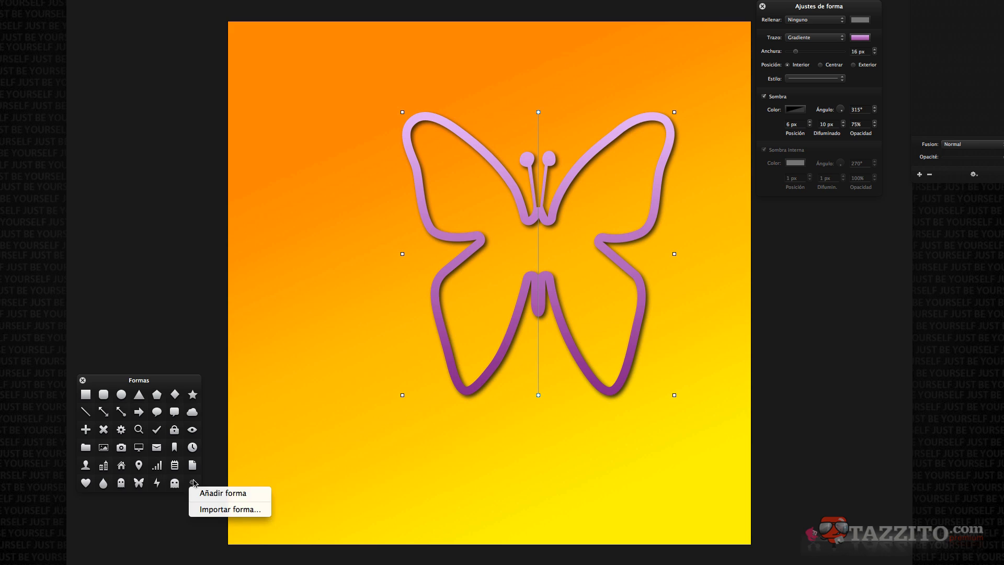
{"action": "left_click", "coordinate": [211, 495]}
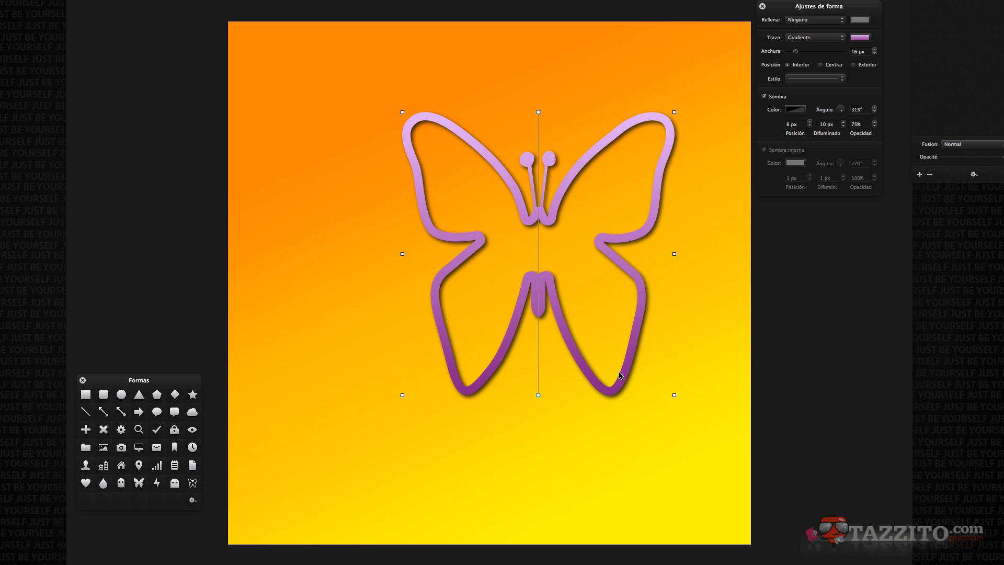
Delete the butterfly, then place the original and the new custom butterfly shapes on the canvas.
{"action": "key", "text": "Delete"}
{"action": "left_click_drag", "start_coordinate": [139, 483], "coordinate": [358, 108]}
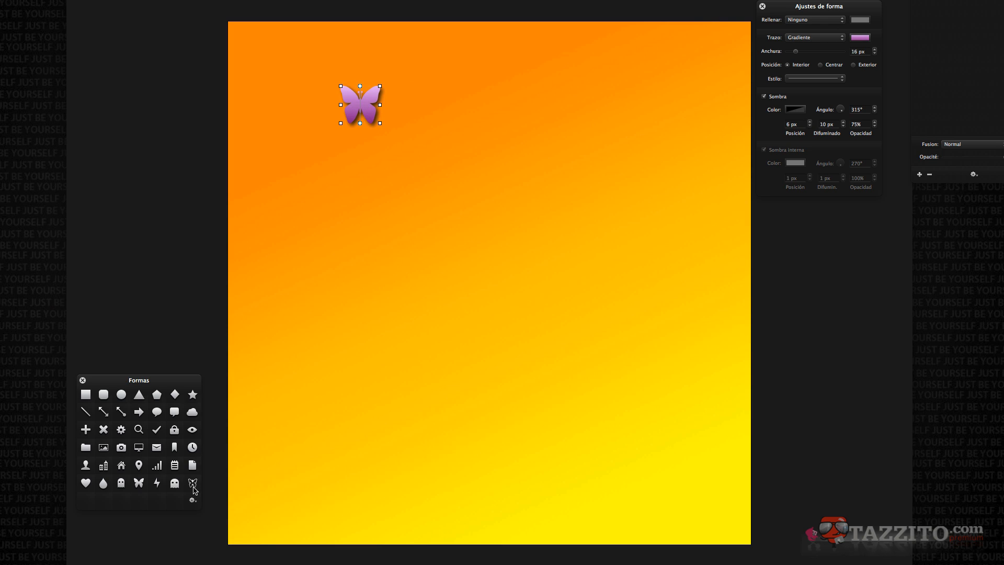
{"action": "left_click_drag", "start_coordinate": [193, 487], "coordinate": [425, 266]}
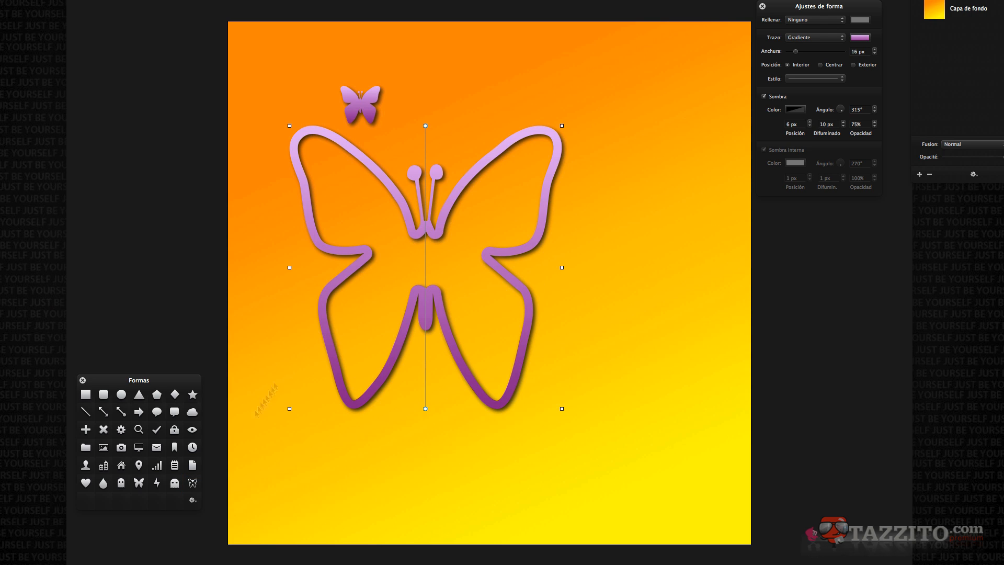
{"action": "left_click", "coordinate": [193, 502]}
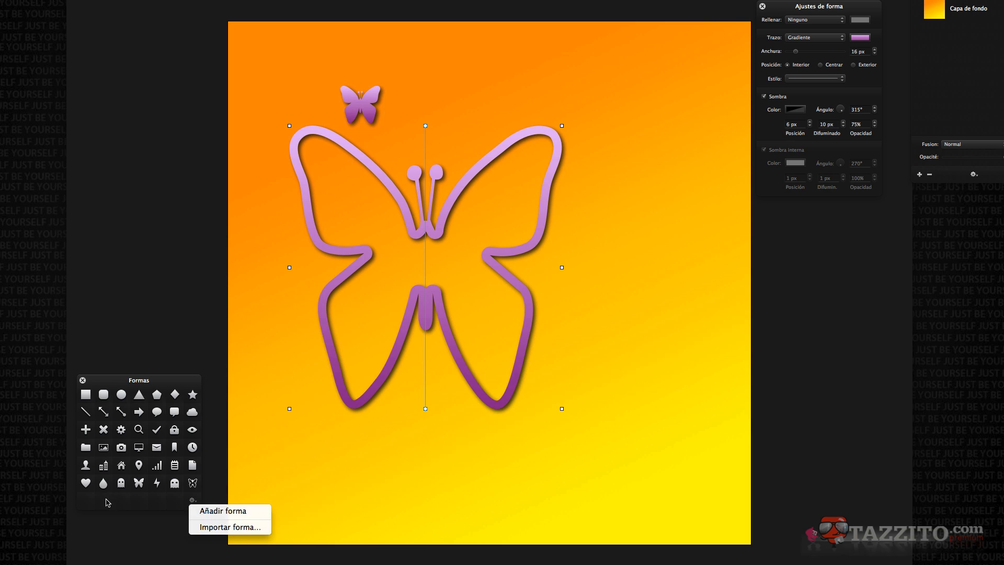
{"action": "left_click", "coordinate": [107, 500]}
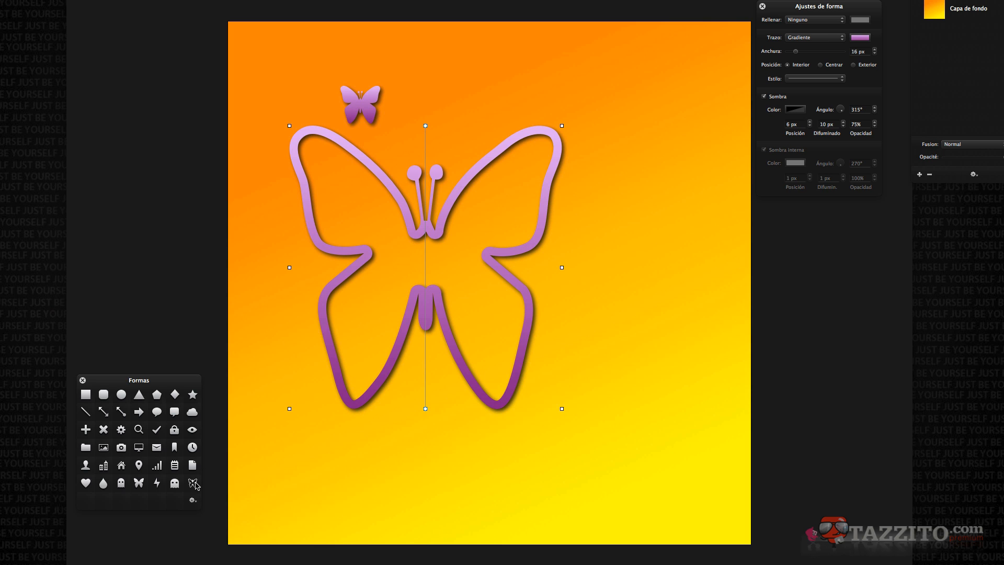
Export the custom butterfly shape to the desktop as Formas.pxs and delete it from the shapes library.
{"action": "left_click_drag", "start_coordinate": [195, 482], "coordinate": [95, 409]}
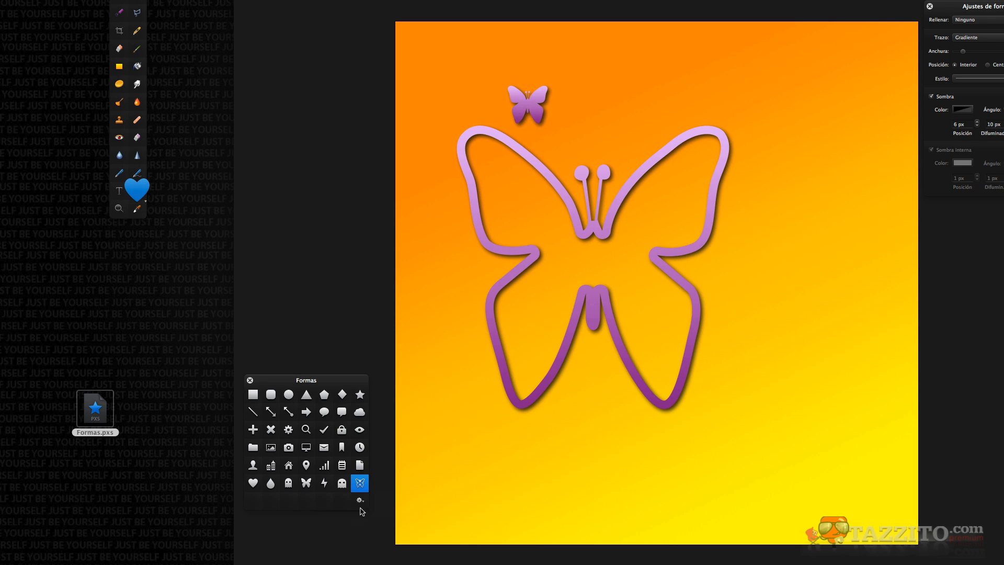
{"action": "right_click", "coordinate": [362, 486]}
{"action": "left_click", "coordinate": [392, 491]}
Clear the canvas and import Formas.pxs from the Escritorio folder into the shapes library.
{"action": "key", "text": "Delete"}
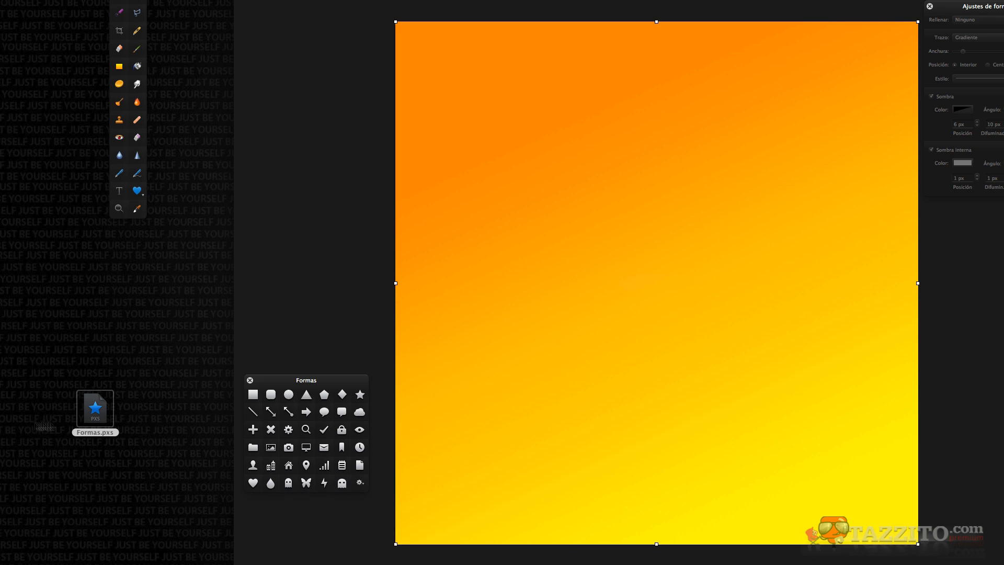
{"action": "left_click", "coordinate": [361, 484]}
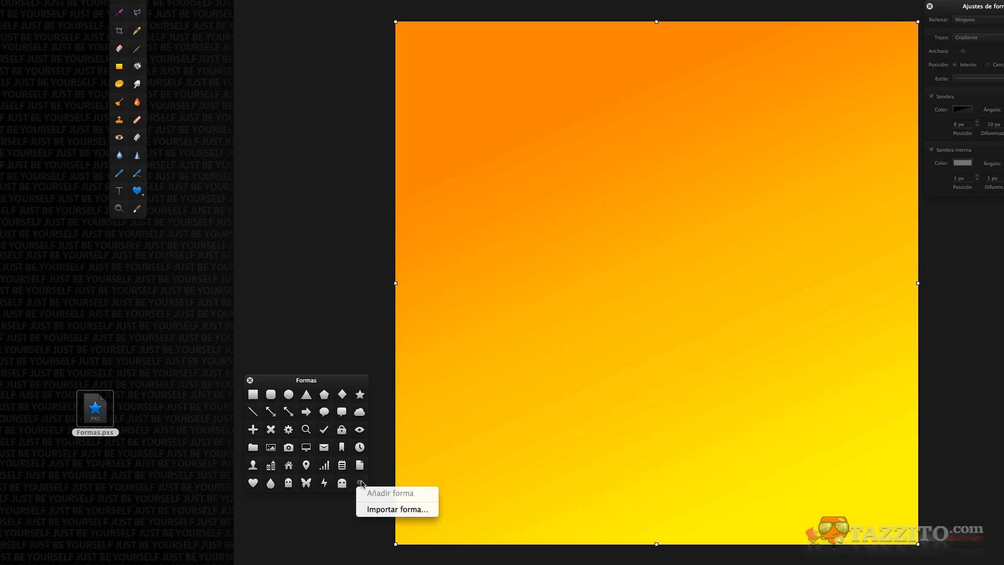
{"action": "left_click", "coordinate": [378, 510]}
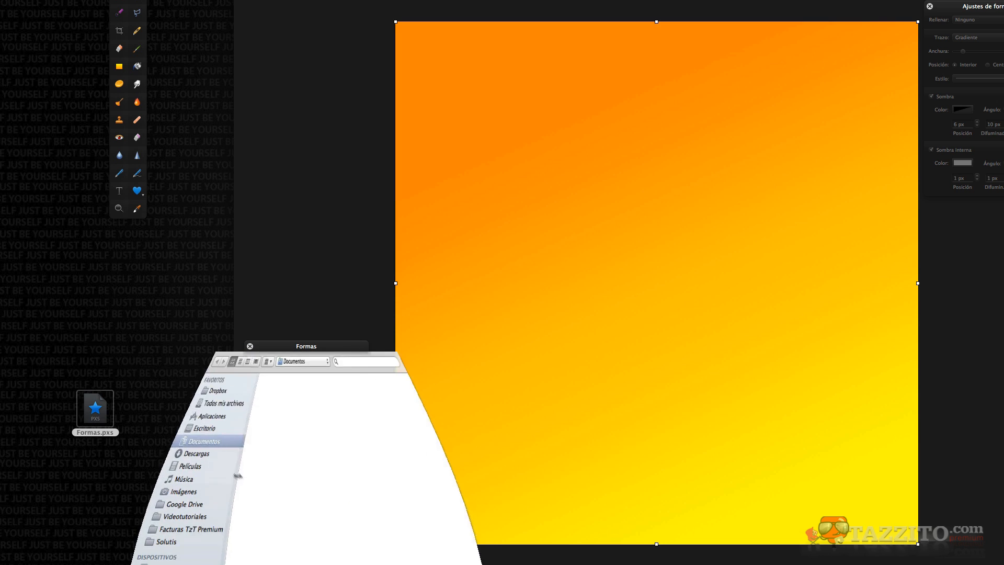
{"action": "left_click", "coordinate": [144, 432]}
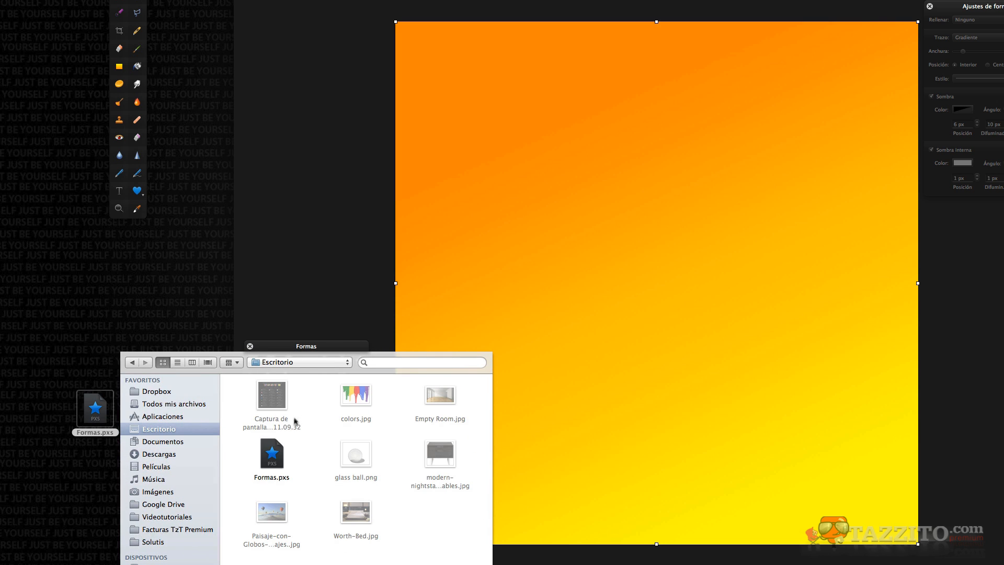
{"action": "left_click", "coordinate": [275, 451]}
{"action": "key", "text": "Return"}
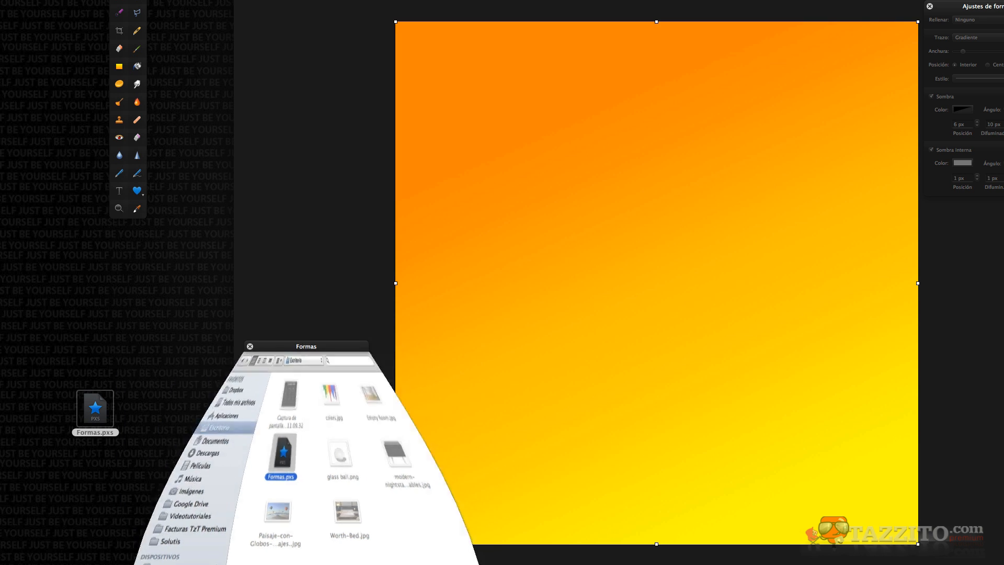
{"action": "left_click_drag", "start_coordinate": [360, 486], "coordinate": [676, 155]}
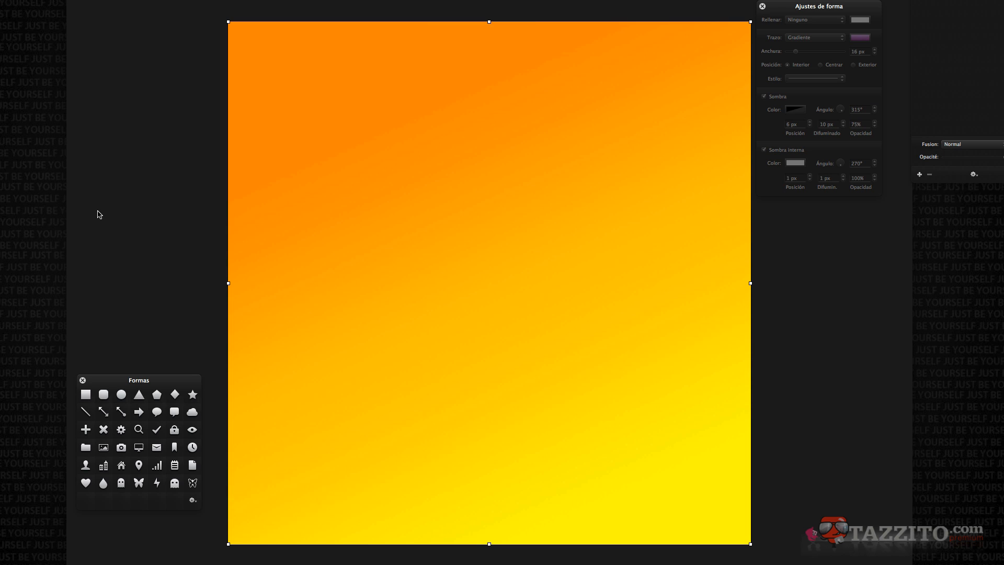
Draw a folder shape about 362 × 292 px in the middle of the canvas.
{"action": "left_click_drag", "start_coordinate": [86, 447], "coordinate": [240, 333]}
{"action": "left_click_drag", "start_coordinate": [304, 311], "coordinate": [655, 336]}
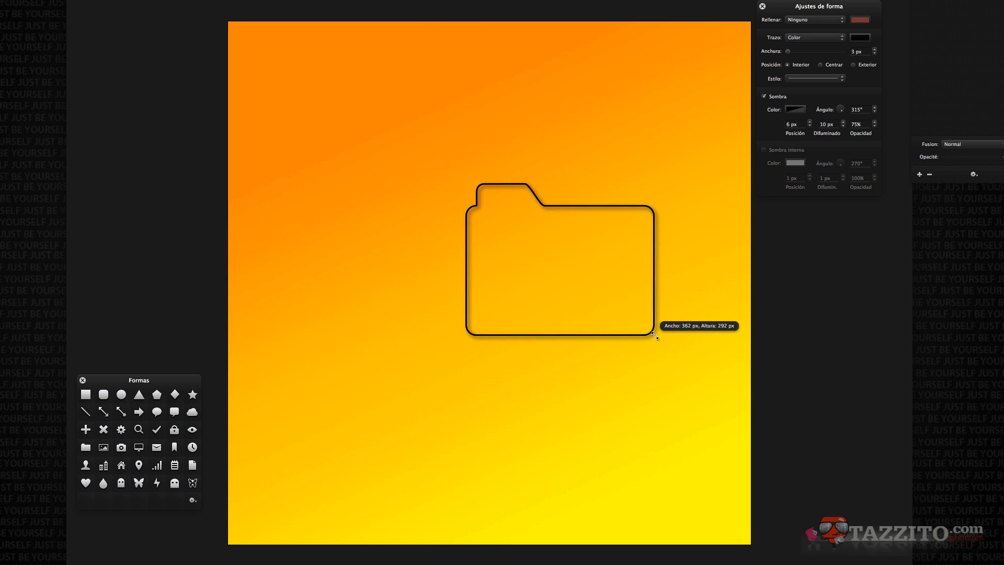
Set the folder's fill to Color and choose light blue.
{"action": "left_click", "coordinate": [819, 20]}
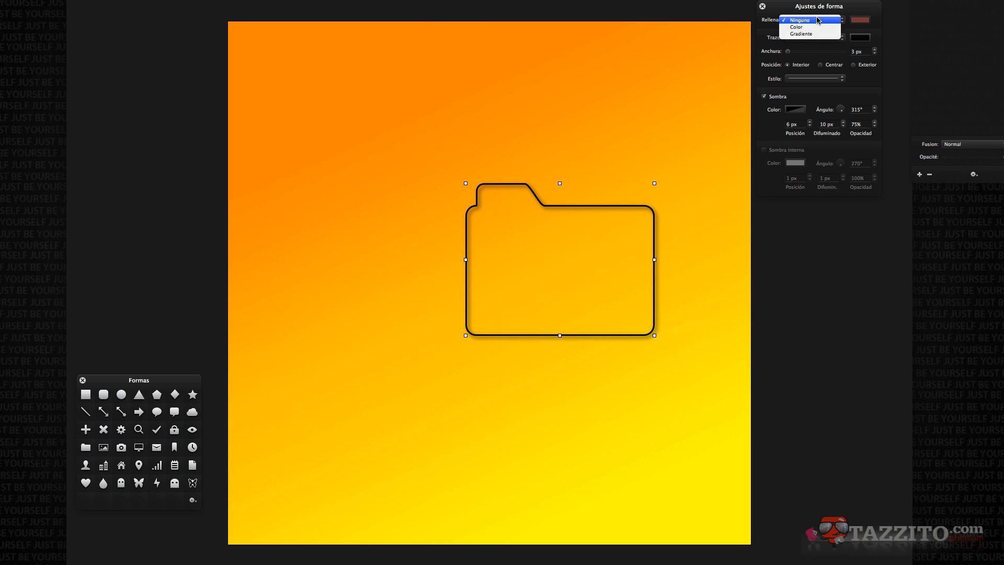
{"action": "left_click", "coordinate": [803, 27]}
{"action": "left_click", "coordinate": [860, 20]}
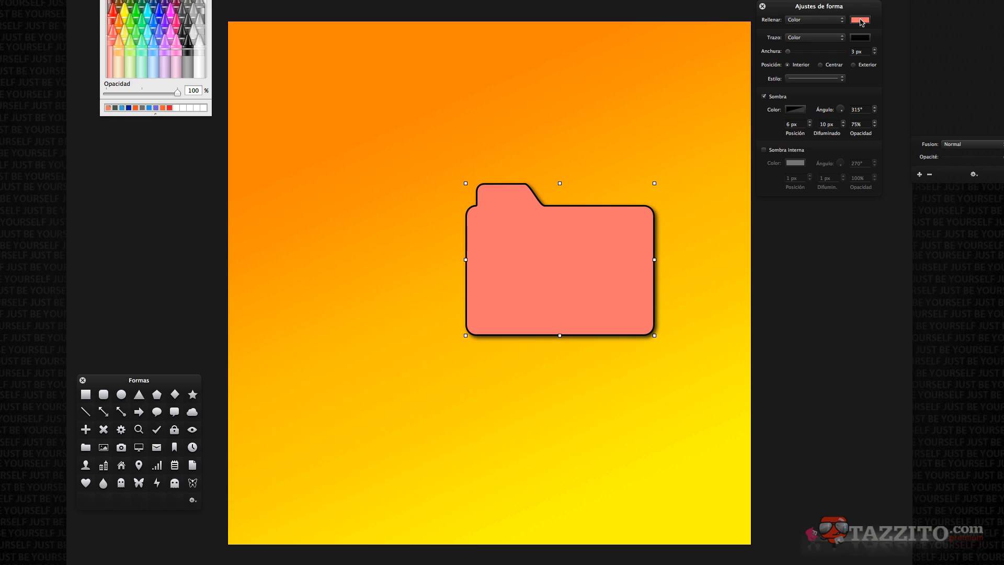
{"action": "left_click", "coordinate": [153, 50]}
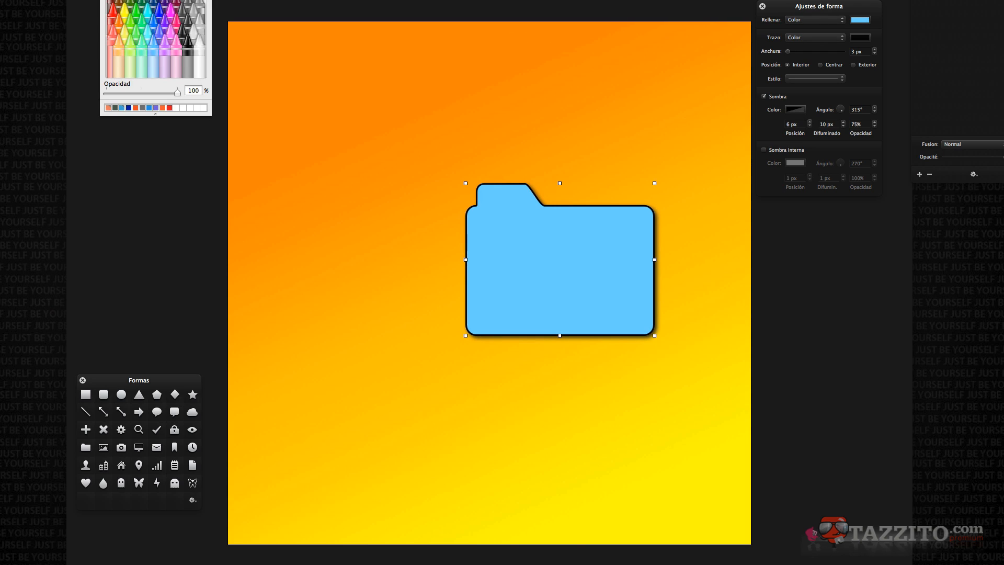
Set the folder's stroke width to 1 px and move the folder to the centre of the canvas.
{"action": "left_click", "coordinate": [808, 37]}
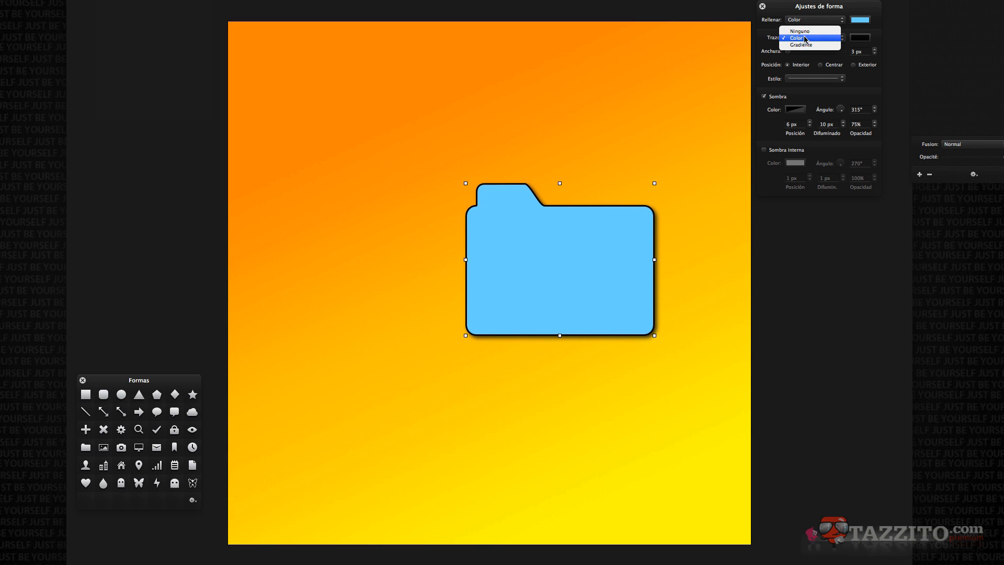
{"action": "left_click", "coordinate": [796, 38]}
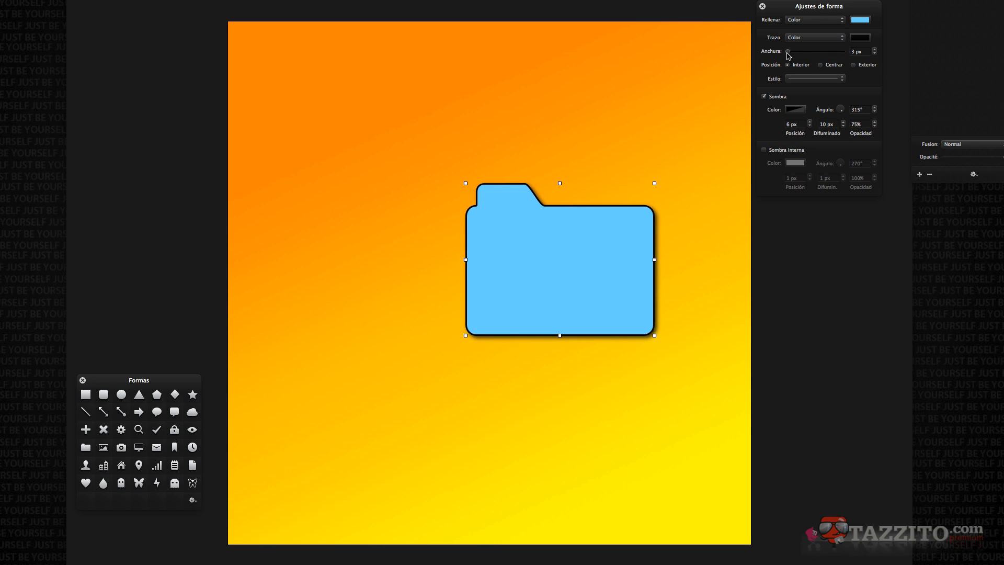
{"action": "left_click", "coordinate": [875, 53]}
{"action": "left_click", "coordinate": [874, 54]}
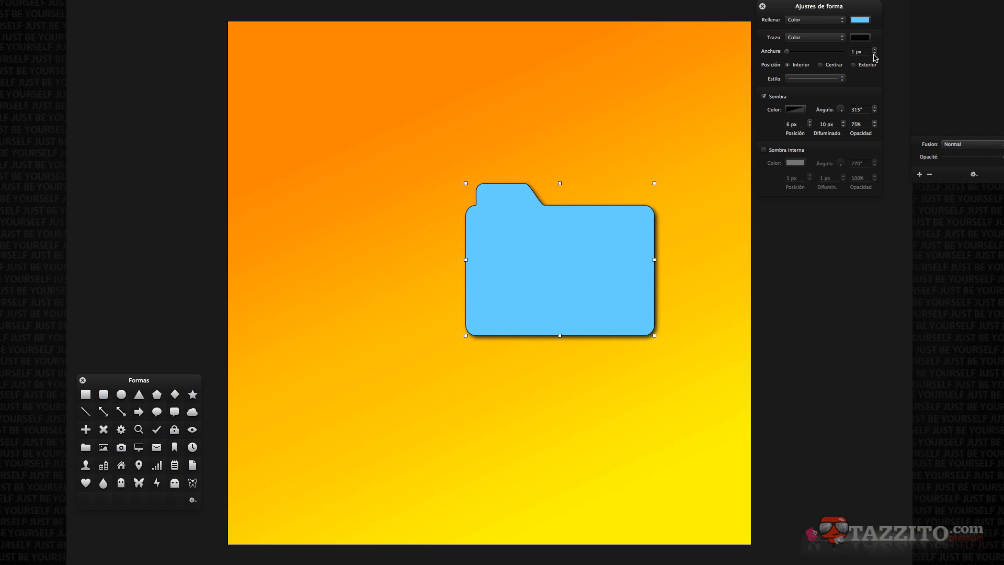
{"action": "left_click_drag", "start_coordinate": [580, 265], "coordinate": [448, 282]}
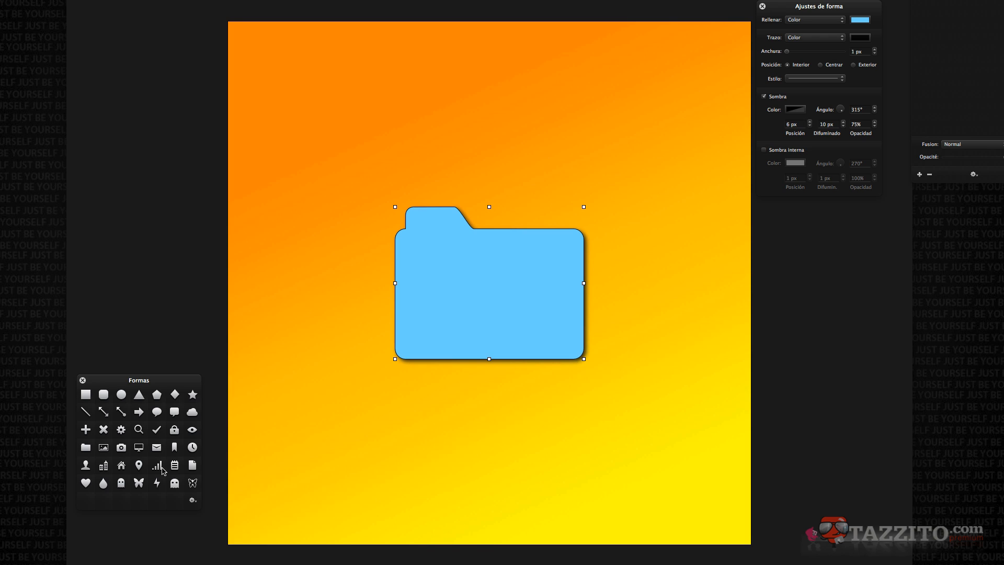
Place the person shape on the folder and enlarge it to cover most of the folder's front.
{"action": "left_click", "coordinate": [85, 466]}
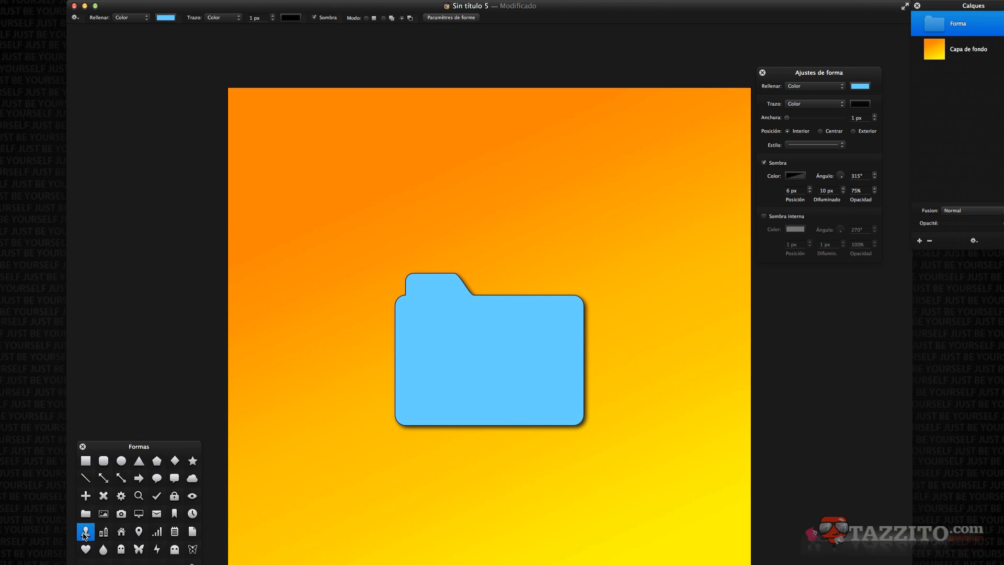
{"action": "left_click_drag", "start_coordinate": [85, 532], "coordinate": [487, 367]}
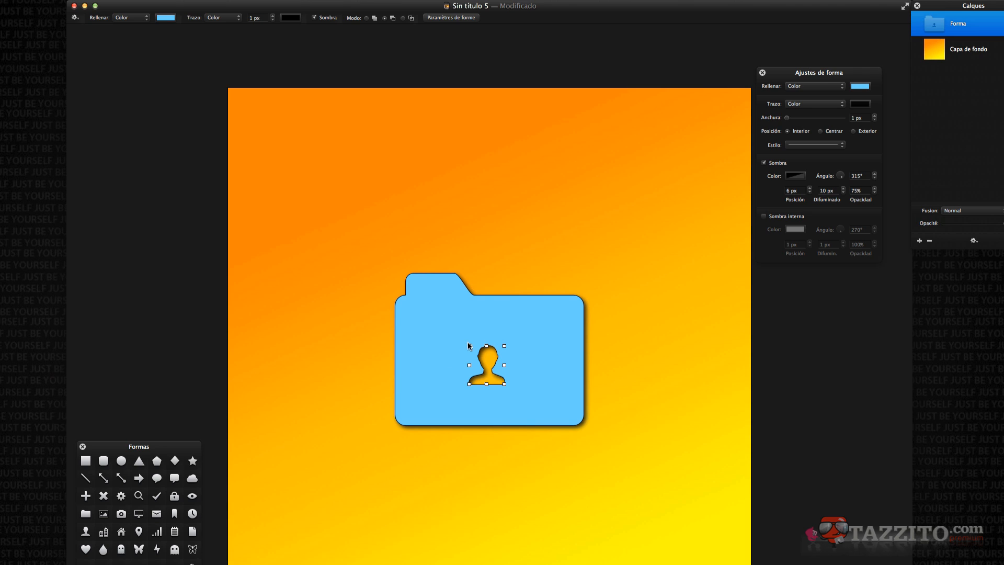
{"action": "left_click_drag", "start_coordinate": [470, 346], "coordinate": [435, 311]}
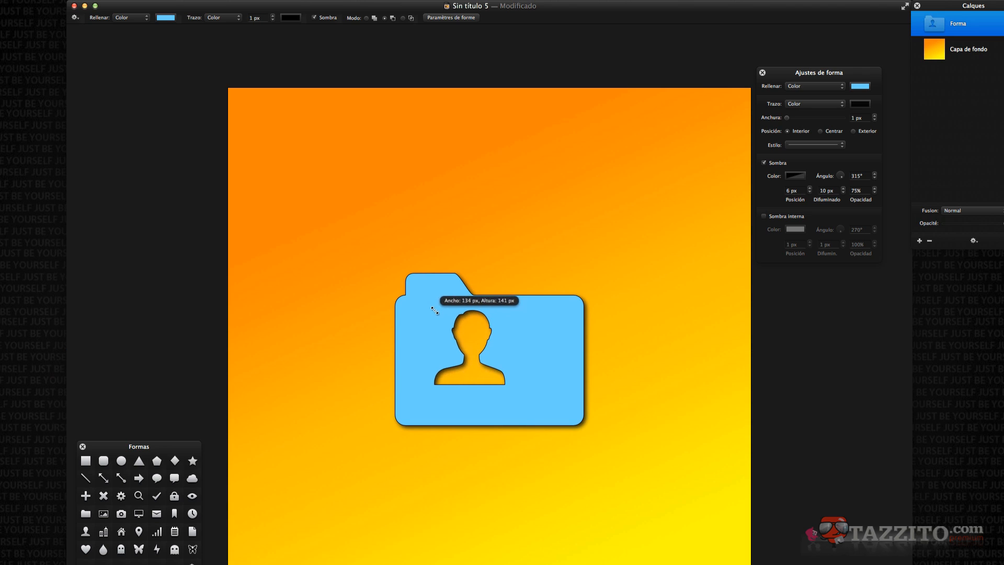
{"action": "left_click_drag", "start_coordinate": [504, 384], "coordinate": [521, 401]}
{"action": "left_click", "coordinate": [498, 375]}
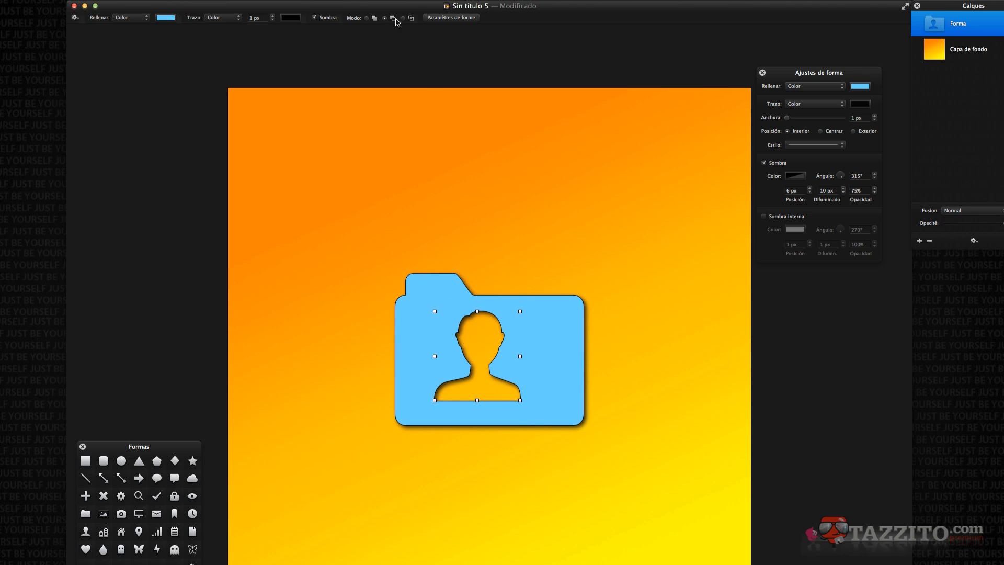
Unite the person shape with the folder and move it down below the folder's bottom edge.
{"action": "left_click", "coordinate": [366, 17]}
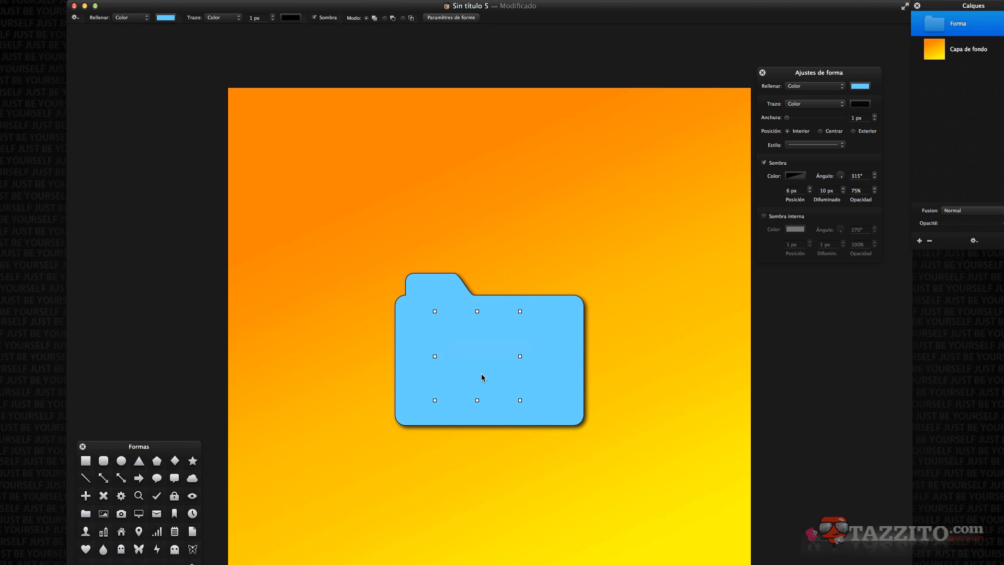
{"action": "left_click_drag", "start_coordinate": [481, 374], "coordinate": [497, 465]}
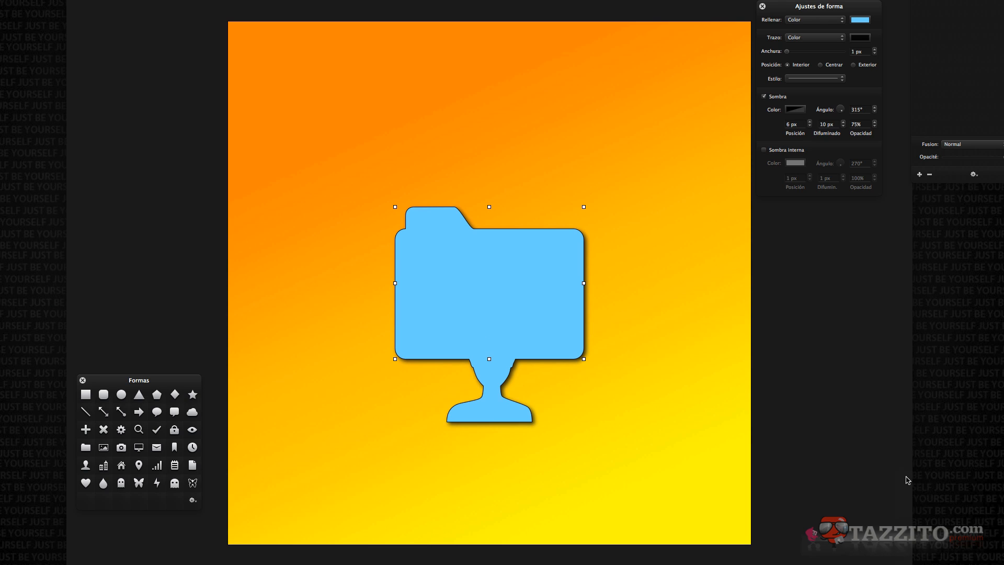
Fill the combined shape with the red-orange gradient preset.
{"action": "key", "text": "super+4"}
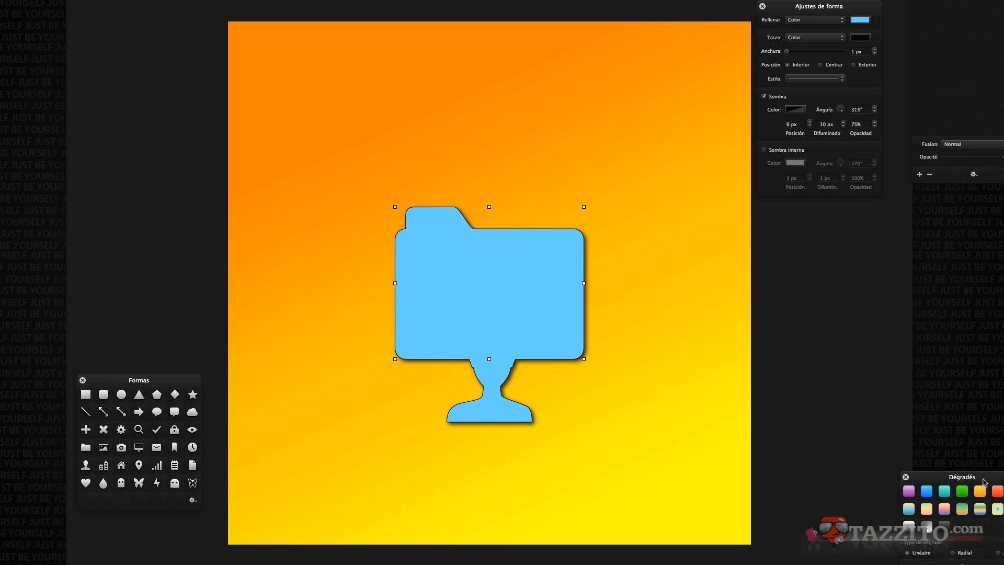
{"action": "left_click_drag", "start_coordinate": [986, 482], "coordinate": [851, 360]}
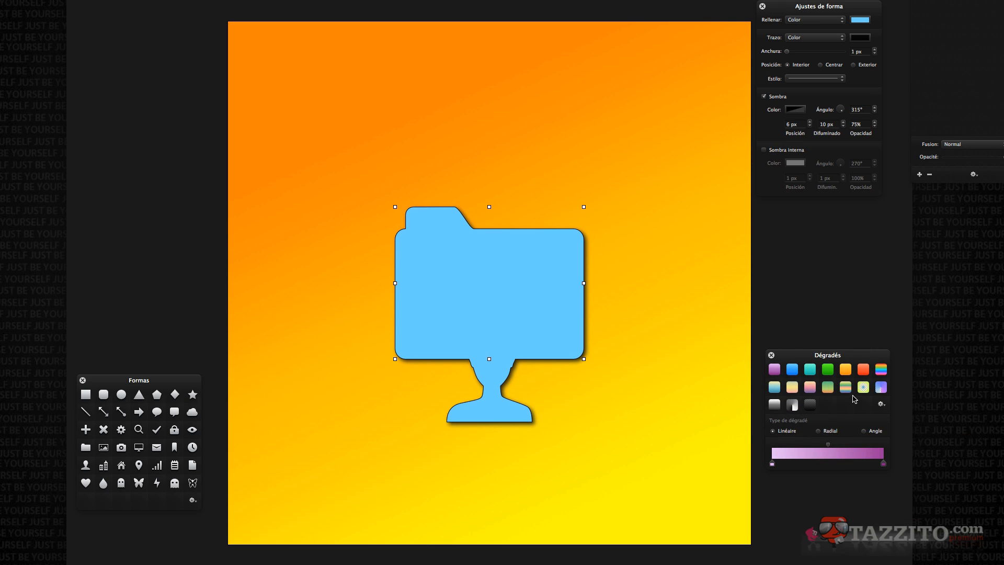
{"action": "left_click", "coordinate": [863, 371]}
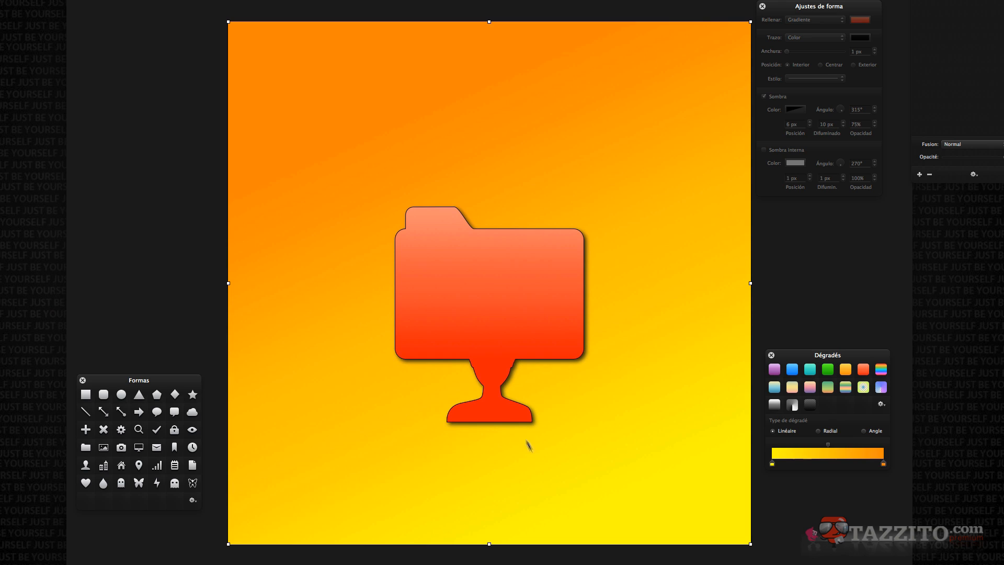
Switch the person shape to subtract from the folder and move it up to cut its silhouette into the folder.
{"action": "left_click", "coordinate": [499, 416]}
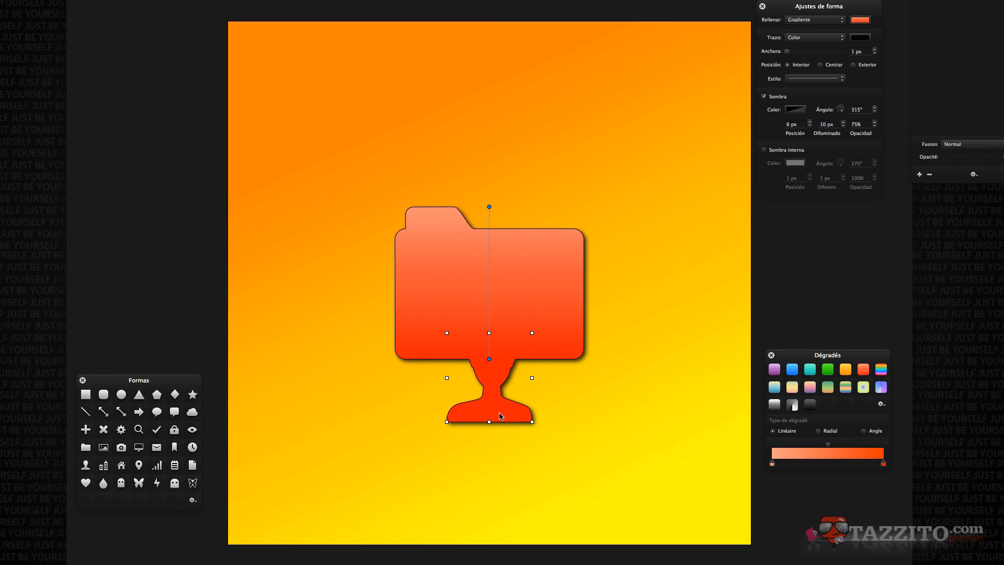
{"action": "left_click", "coordinate": [425, 1]}
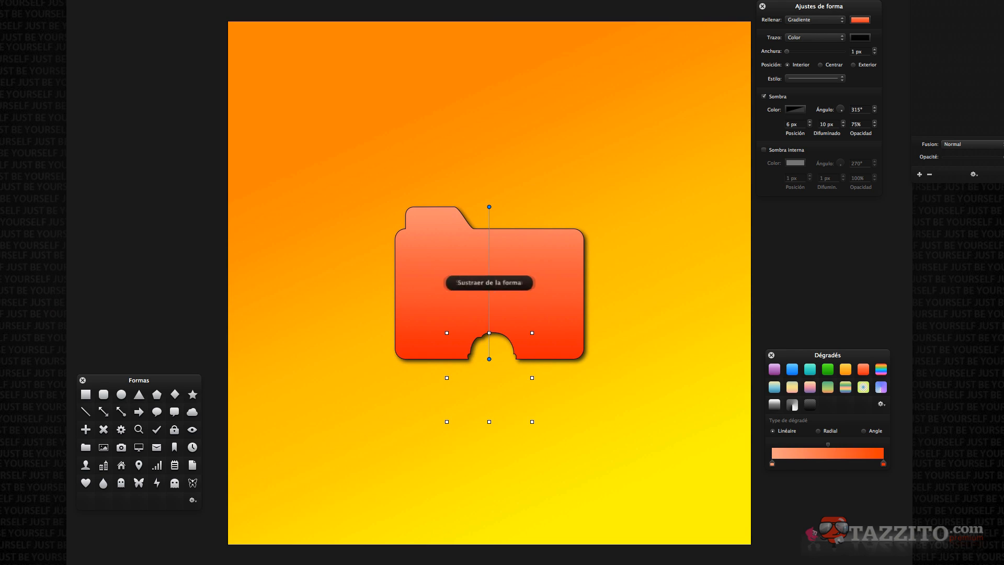
{"action": "key", "text": "Up"}
{"action": "key", "text": "Up"}
{"action": "key", "text": "Up"}
{"action": "key", "text": "Up"}
{"action": "key", "text": "Up"}
{"action": "key", "text": "Up"}
{"action": "key", "text": "Up"}
{"action": "key", "text": "Up"}
{"action": "key", "text": "Up"}
{"action": "key", "text": "Up"}
{"action": "key", "text": "Up"}
{"action": "key", "text": "Up"}
{"action": "key", "text": "Up"}
{"action": "key", "text": "Up"}
{"action": "key", "text": "Up"}
{"action": "key", "text": "Up"}
{"action": "key", "text": "Up"}
{"action": "key", "text": "Up"}
{"action": "key", "text": "Up"}
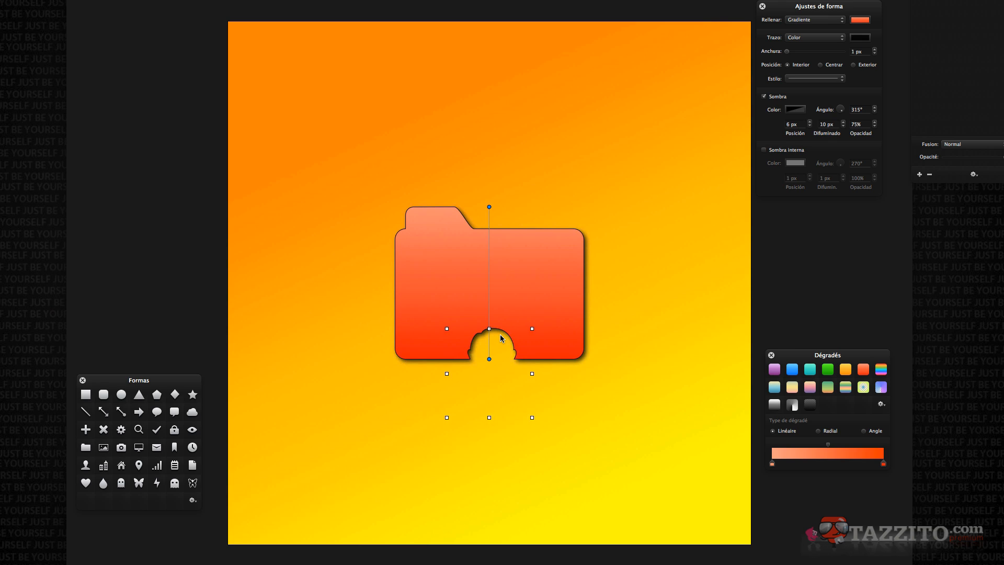
{"action": "key", "text": "Up"}
{"action": "key", "text": "Up"}
{"action": "key", "text": "Up"}
{"action": "key", "text": "Up"}
{"action": "key", "text": "Up"}
{"action": "key", "text": "Up"}
{"action": "key", "text": "Up"}
{"action": "key", "text": "Up"}
{"action": "key", "text": "Up"}
{"action": "key", "text": "Up"}
{"action": "key", "text": "Up"}
{"action": "key", "text": "Up"}
{"action": "key", "text": "Up"}
{"action": "key", "text": "Up"}
{"action": "key", "text": "Up"}
{"action": "key", "text": "Up"}
{"action": "key", "text": "Up"}
{"action": "key", "text": "Up"}
{"action": "key", "text": "Up"}
{"action": "key", "text": "Up"}
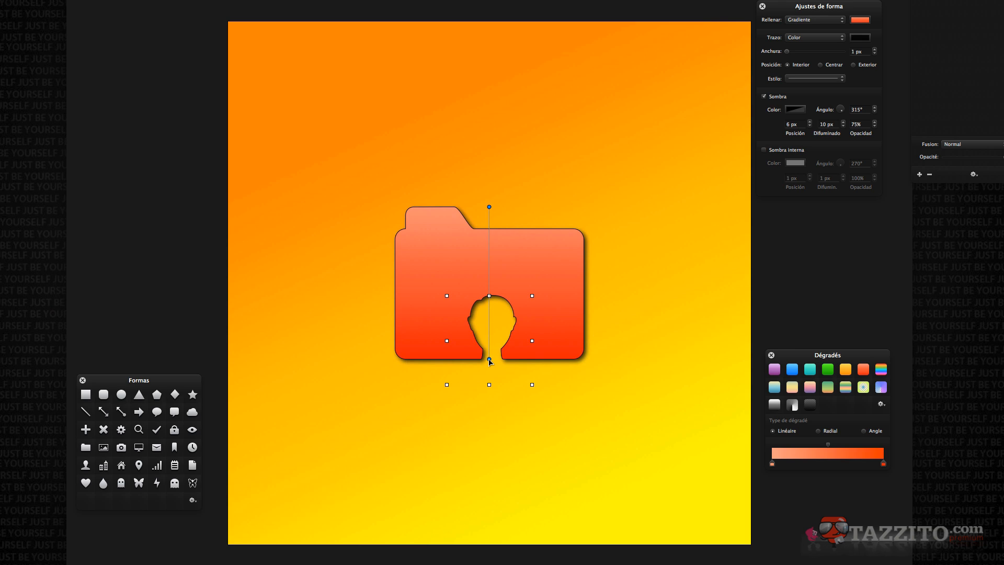
{"action": "left_click_drag", "start_coordinate": [489, 360], "coordinate": [455, 262]}
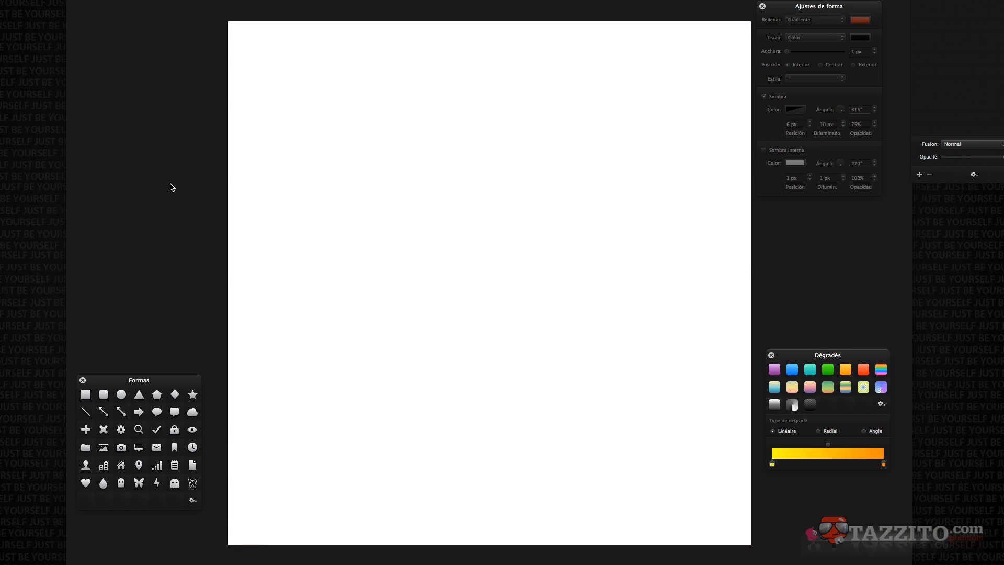
Pick the Type tool with the Rockwell Extra Bold font and add a text box on the blank canvas.
{"action": "left_click_drag", "start_coordinate": [31, 0], "coordinate": [87, 0]}
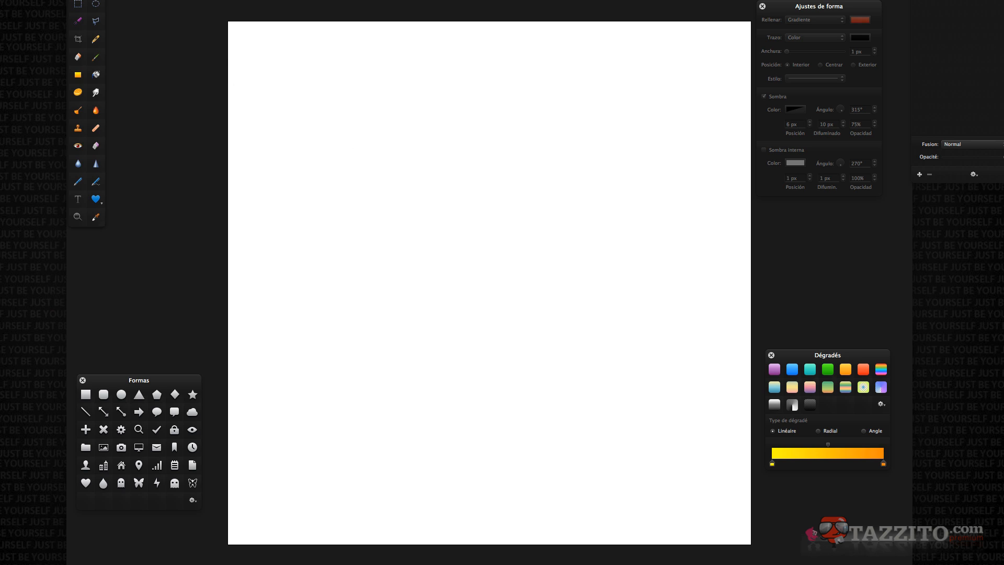
{"action": "key", "text": "t"}
{"action": "left_click", "coordinate": [167, 0]}
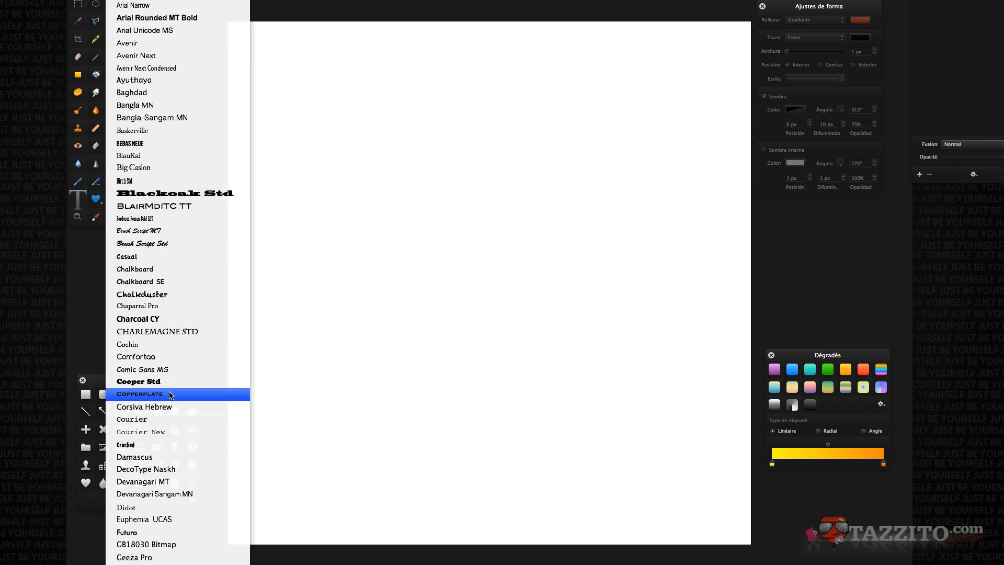
{"action": "scroll", "coordinate": [169, 395], "scroll_direction": "down", "scroll_amount": 20}
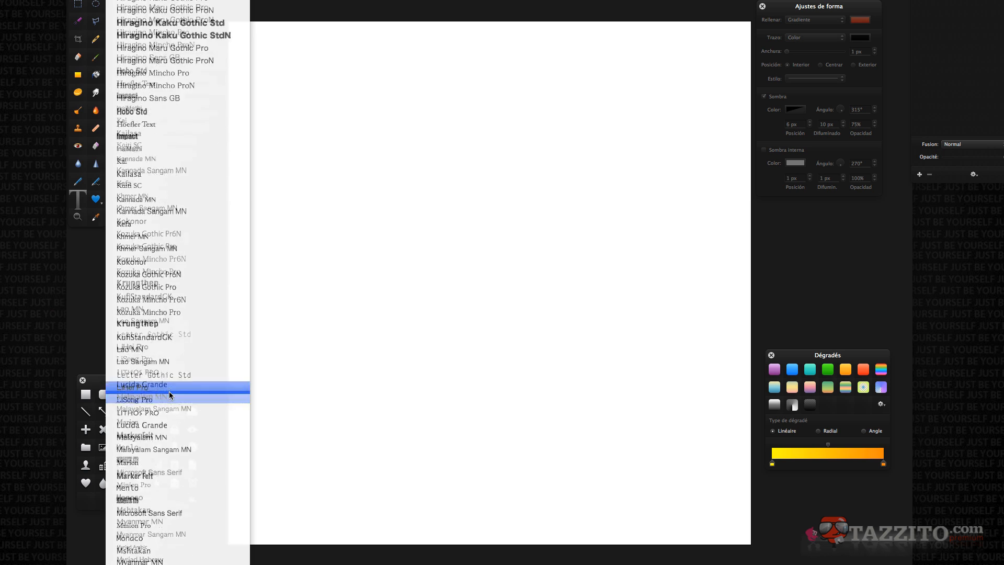
{"action": "scroll", "coordinate": [170, 392], "scroll_direction": "down", "scroll_amount": 15}
{"action": "left_click", "coordinate": [202, 7]}
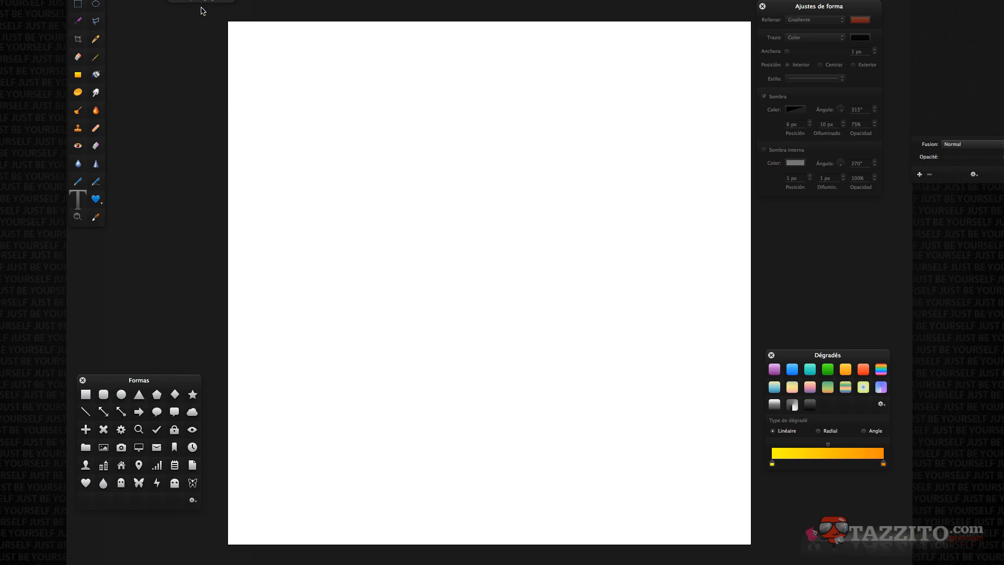
{"action": "left_click", "coordinate": [372, 205]}
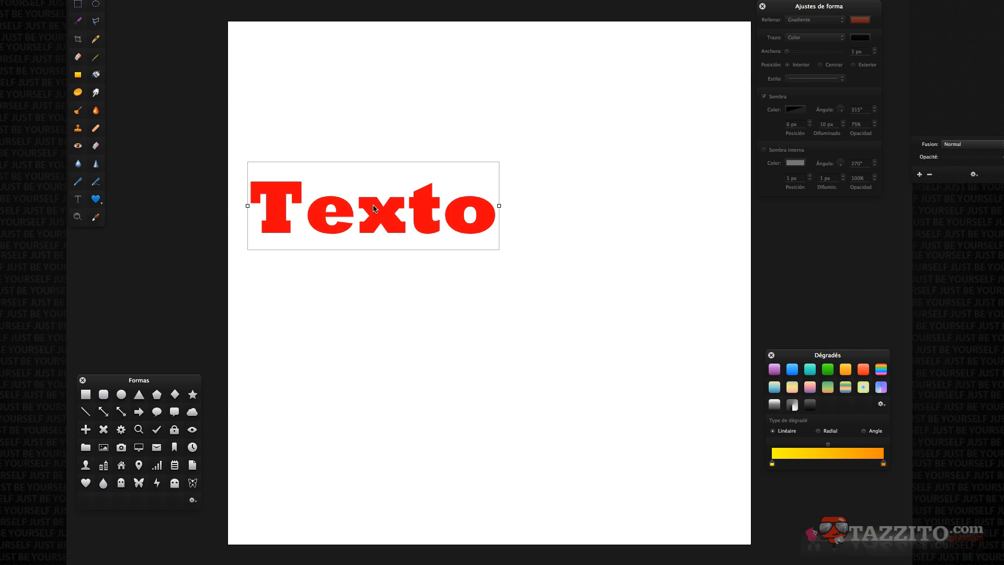
Replace the text with TaZZi and To, then widen the text box so TaZZiTo fits on one line.
{"action": "double_click", "coordinate": [368, 228]}
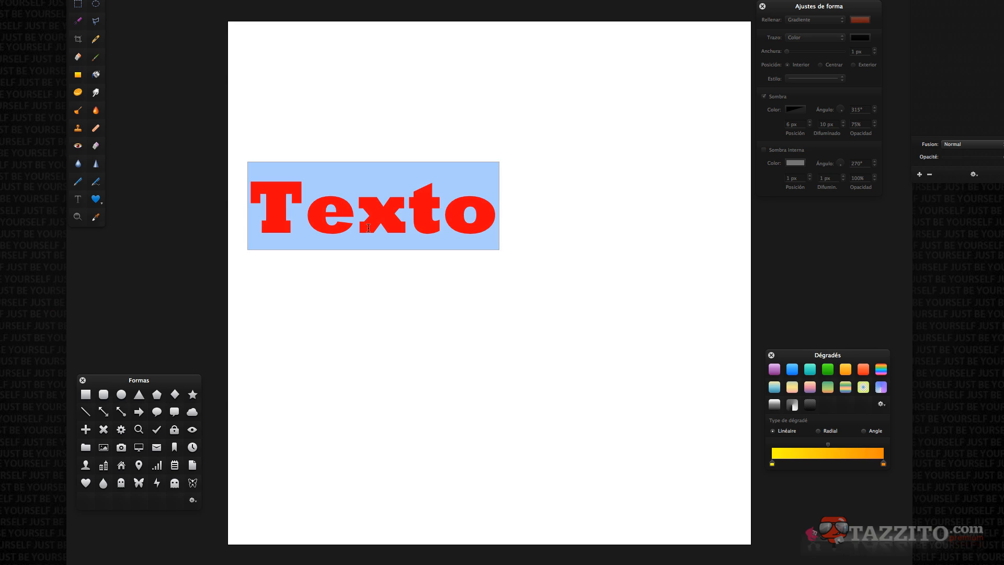
{"action": "type", "text": "TaZZi"}
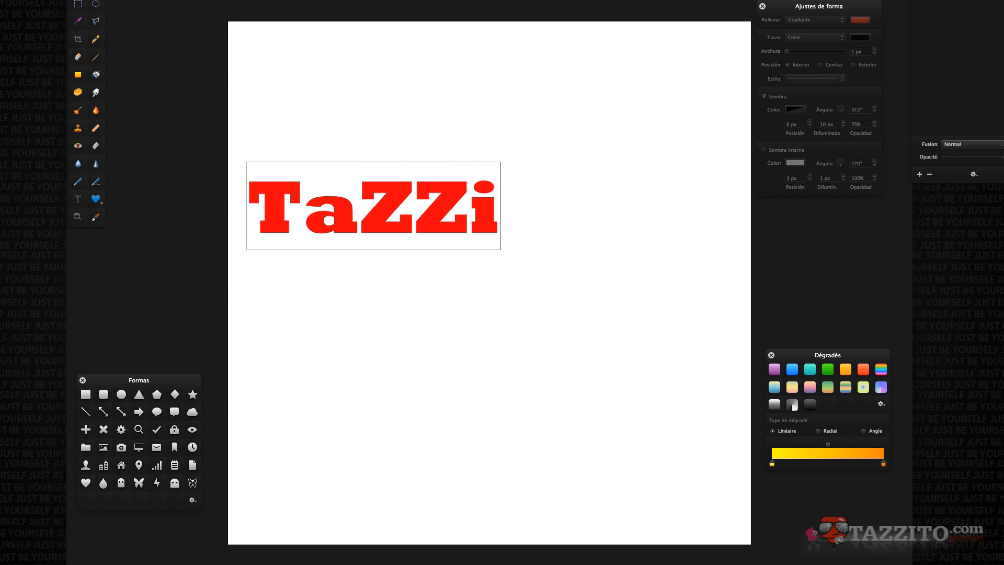
{"action": "key", "text": "Return"}
{"action": "type", "text": "To"}
{"action": "left_click", "coordinate": [482, 338]}
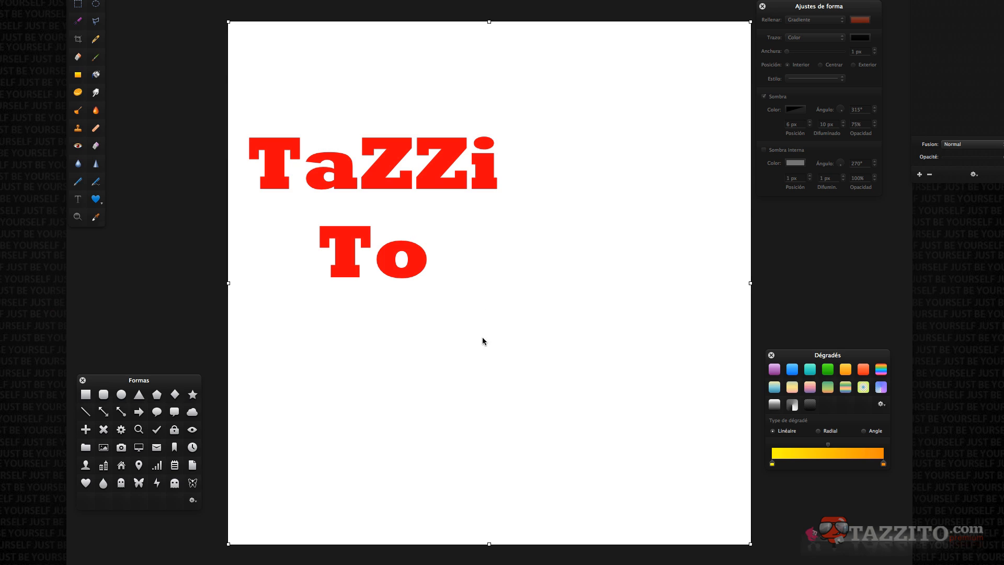
{"action": "left_click", "coordinate": [467, 179]}
{"action": "left_click_drag", "start_coordinate": [518, 207], "coordinate": [753, 220]}
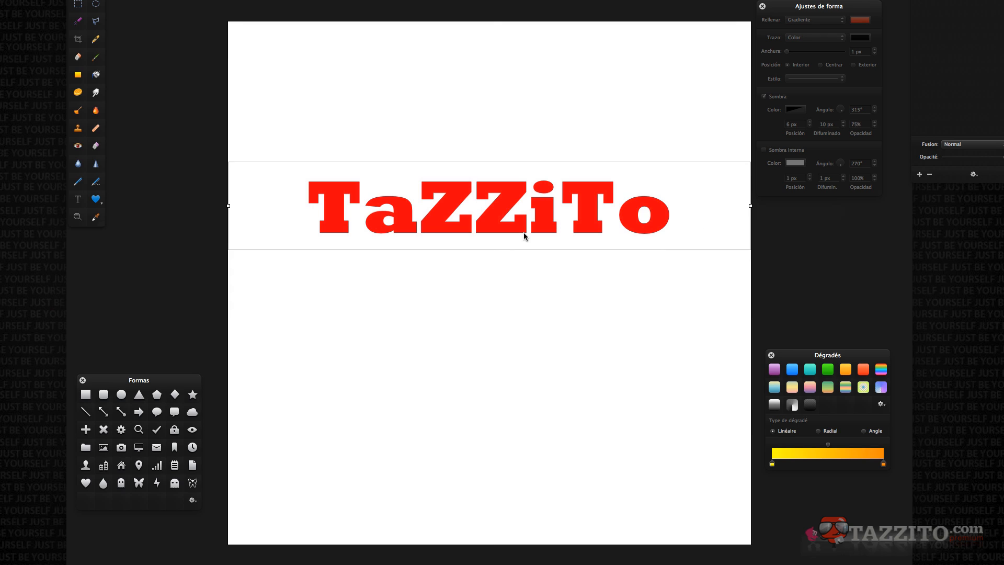
Convert the TaZZiTo text layer into a shape.
{"action": "double_click", "coordinate": [428, 227]}
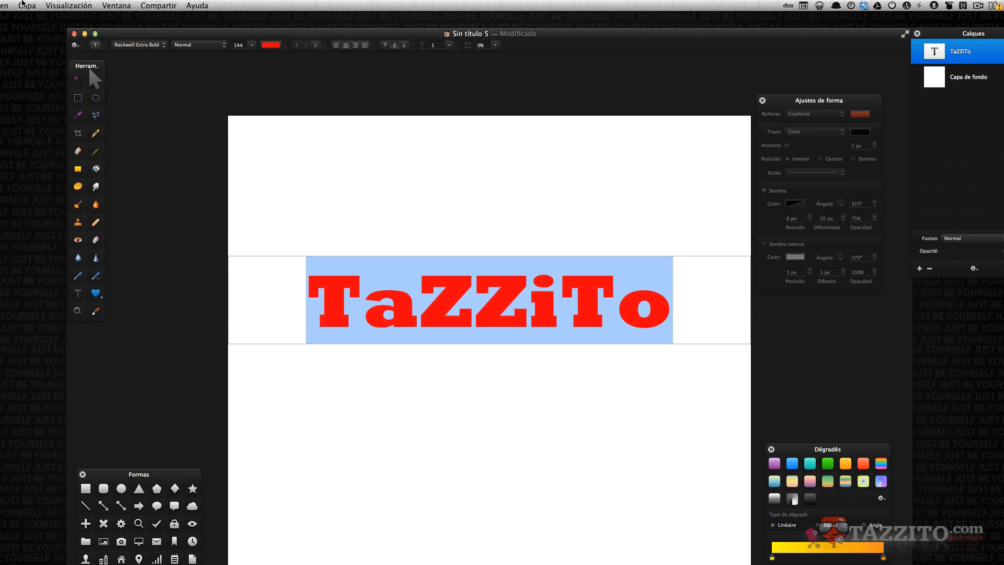
{"action": "left_click", "coordinate": [27, 5]}
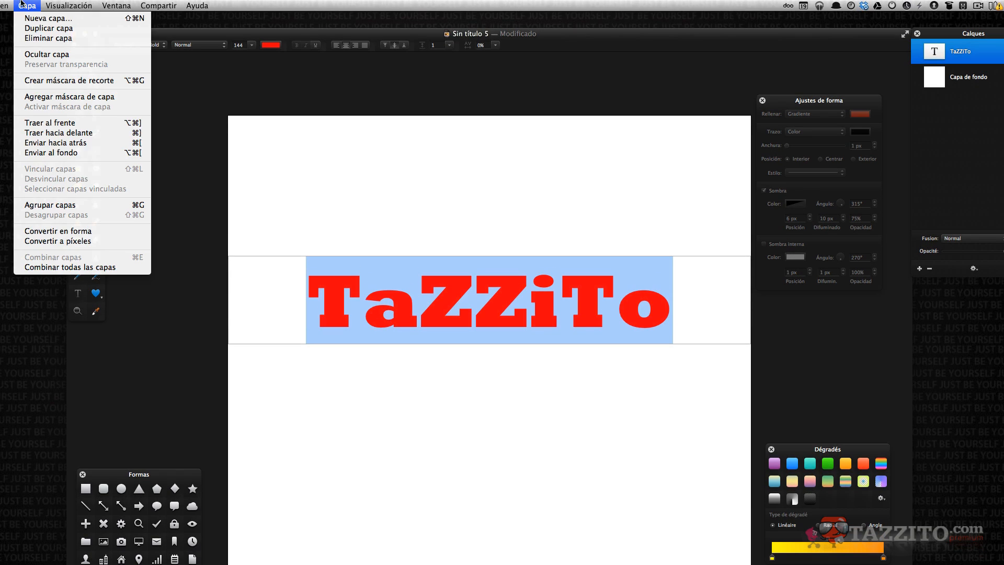
{"action": "left_click", "coordinate": [75, 233]}
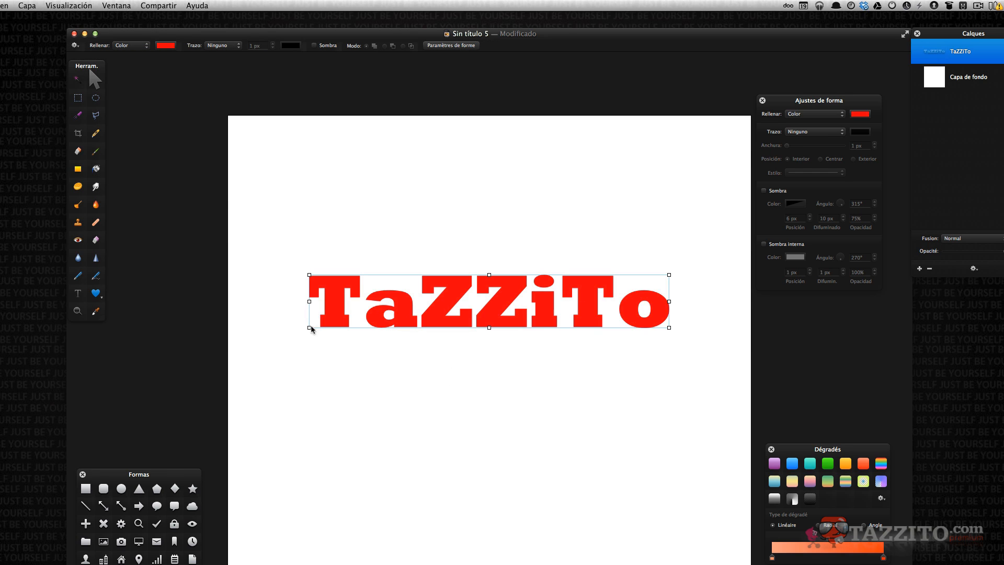
Drag the letter T away from the word and undo the move.
{"action": "left_click", "coordinate": [339, 308]}
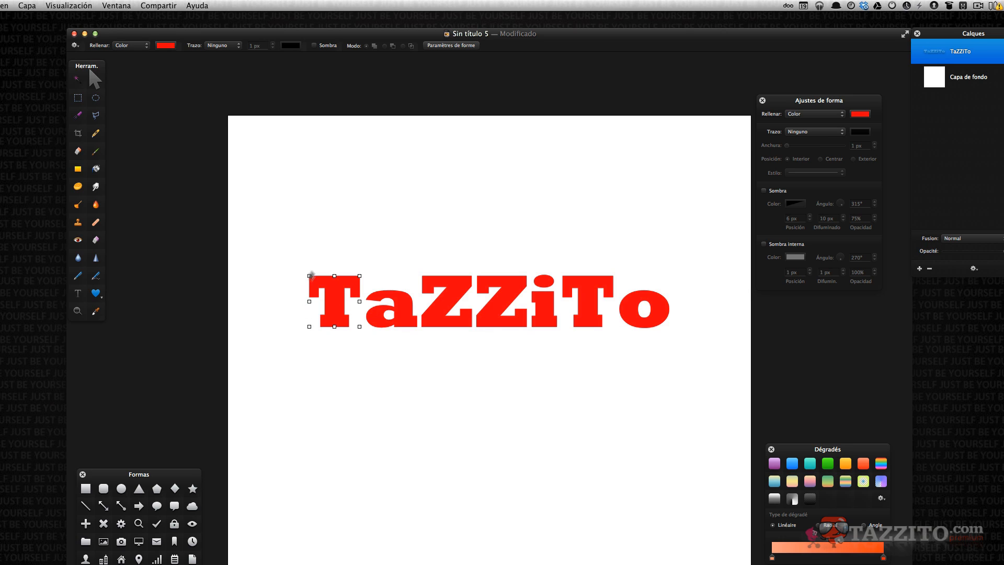
{"action": "left_click_drag", "start_coordinate": [339, 290], "coordinate": [233, 258]}
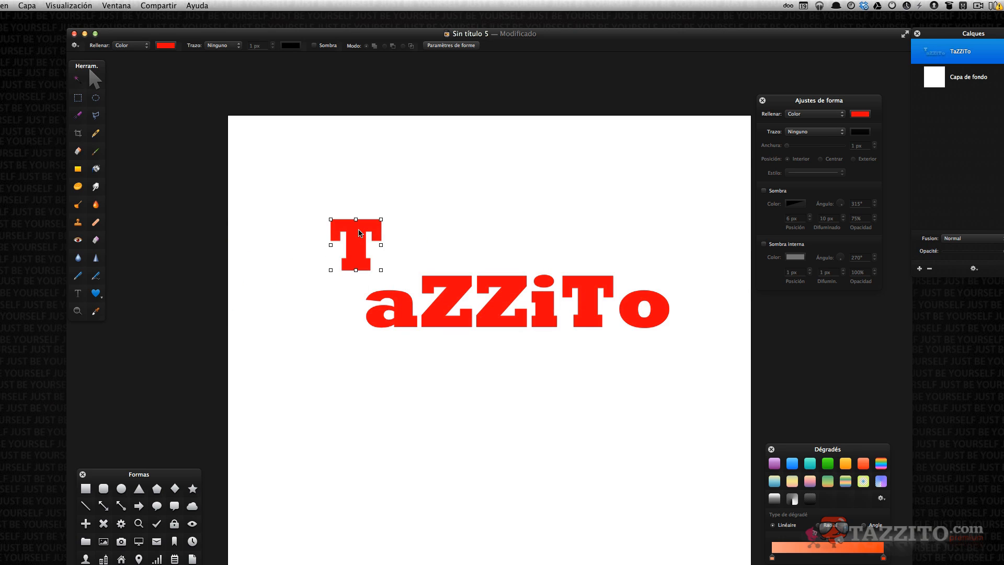
{"action": "key", "text": "super+z"}
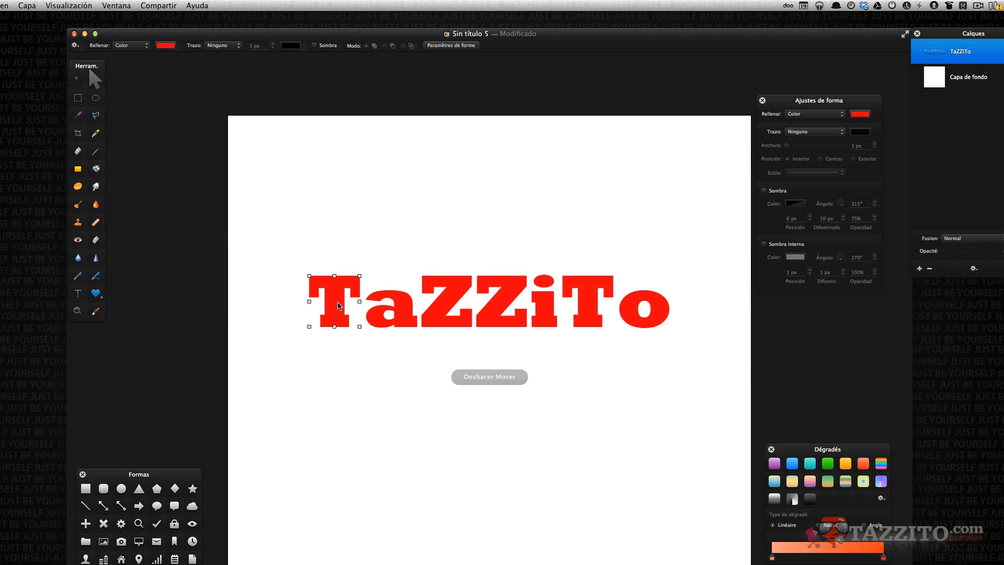
Edit the letter T's points and stretch the bottom of its stem far downward.
{"action": "double_click", "coordinate": [338, 306]}
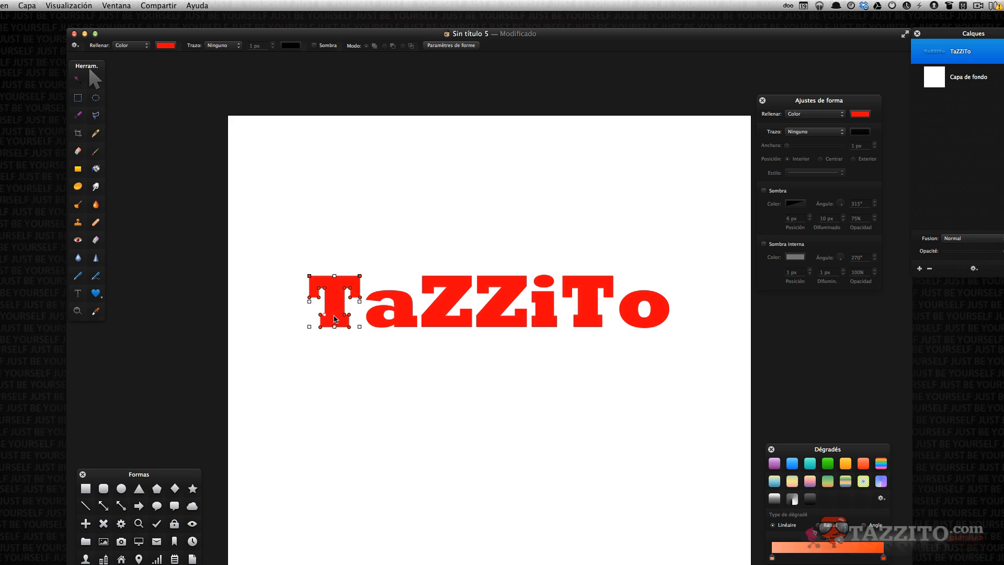
{"action": "left_click", "coordinate": [321, 328]}
{"action": "left_click_drag", "start_coordinate": [349, 327], "coordinate": [349, 412]}
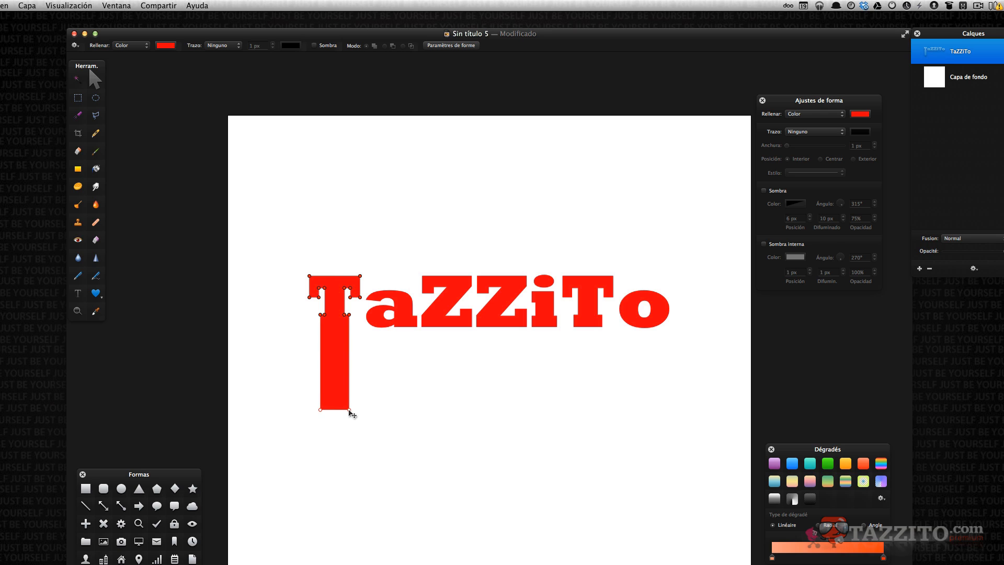
Try moving a point of the first Z toward the a, then undo the point move.
{"action": "left_click", "coordinate": [452, 321]}
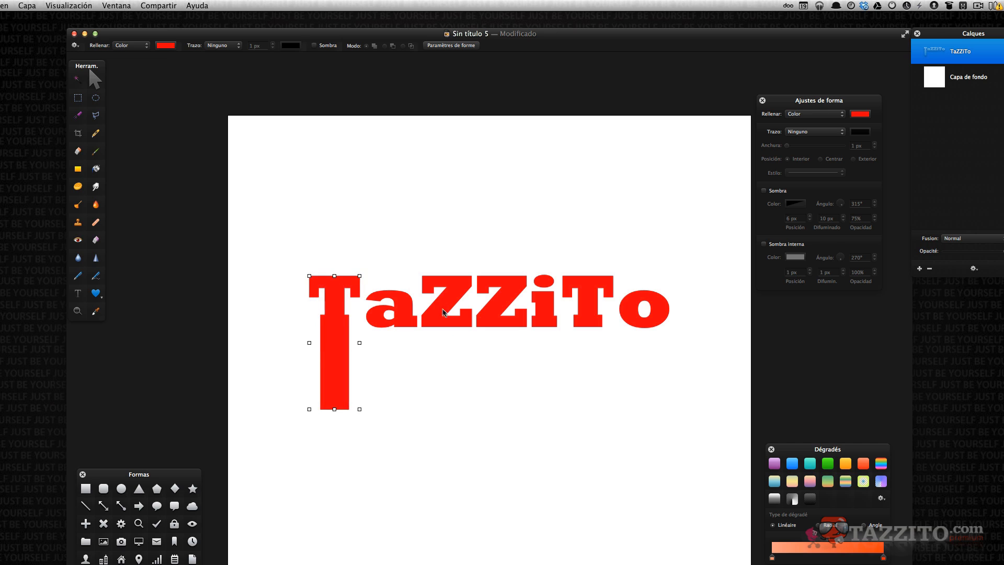
{"action": "left_click", "coordinate": [451, 300]}
{"action": "mouse_move", "coordinate": [421, 276]}
{"action": "left_mouse_down"}
{"action": "mouse_move", "coordinate": [395, 262]}
{"action": "mouse_move", "coordinate": [395, 278]}
{"action": "left_mouse_up"}
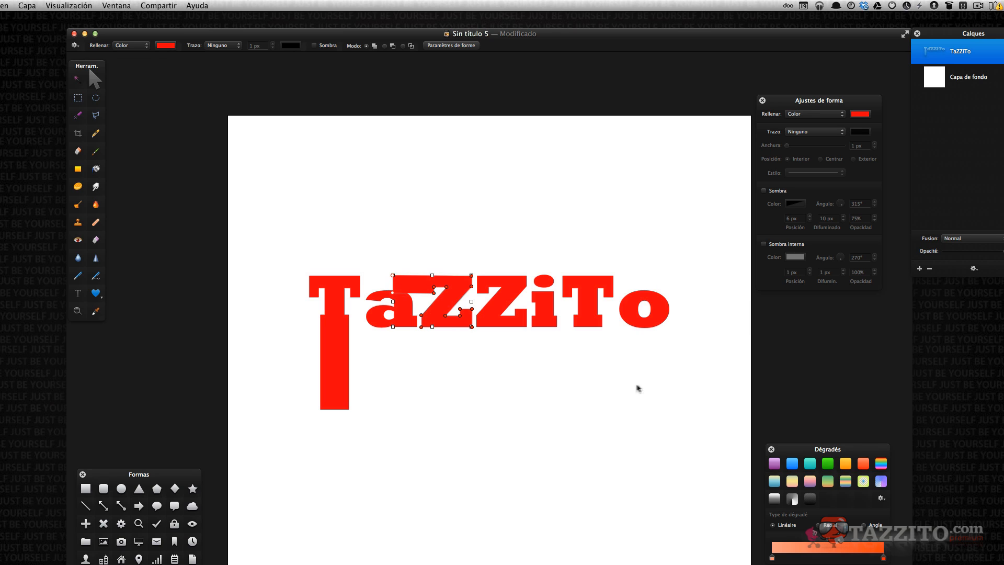
{"action": "left_click", "coordinate": [548, 283]}
{"action": "key", "text": "super+z"}
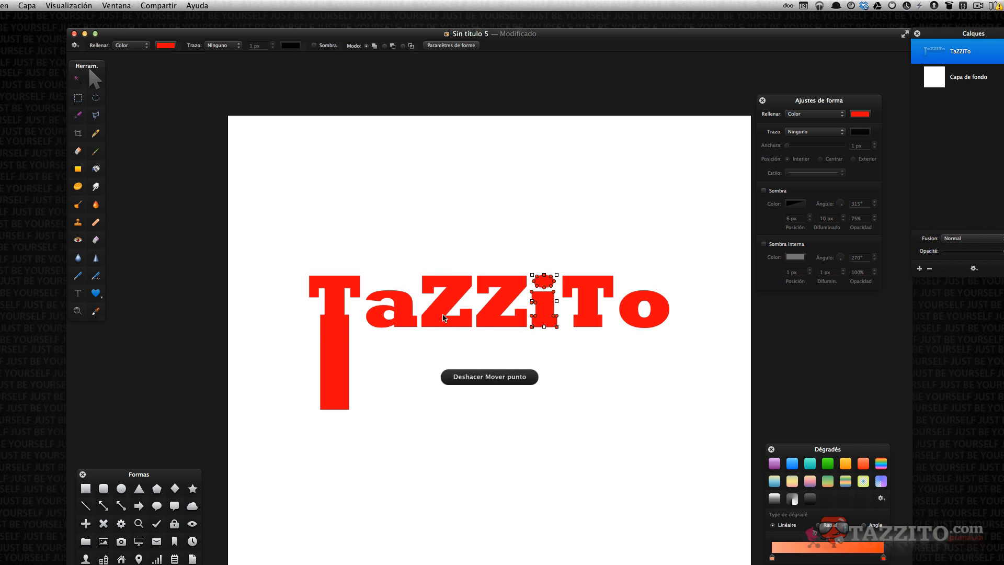
Stretch both Z letters vertically by pulling their tops up and bottoms down.
{"action": "left_click", "coordinate": [438, 318]}
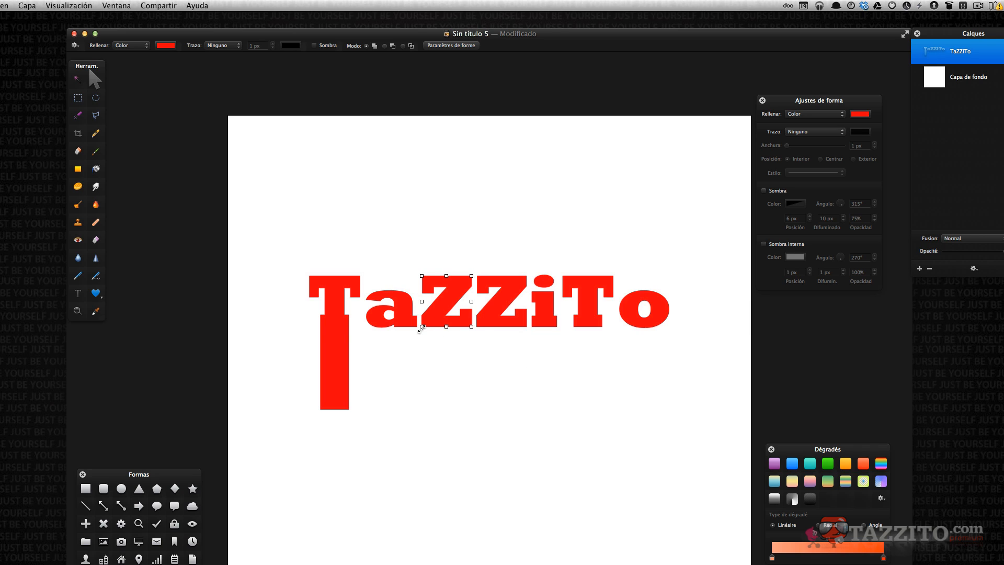
{"action": "left_click_drag", "start_coordinate": [421, 330], "coordinate": [422, 398]}
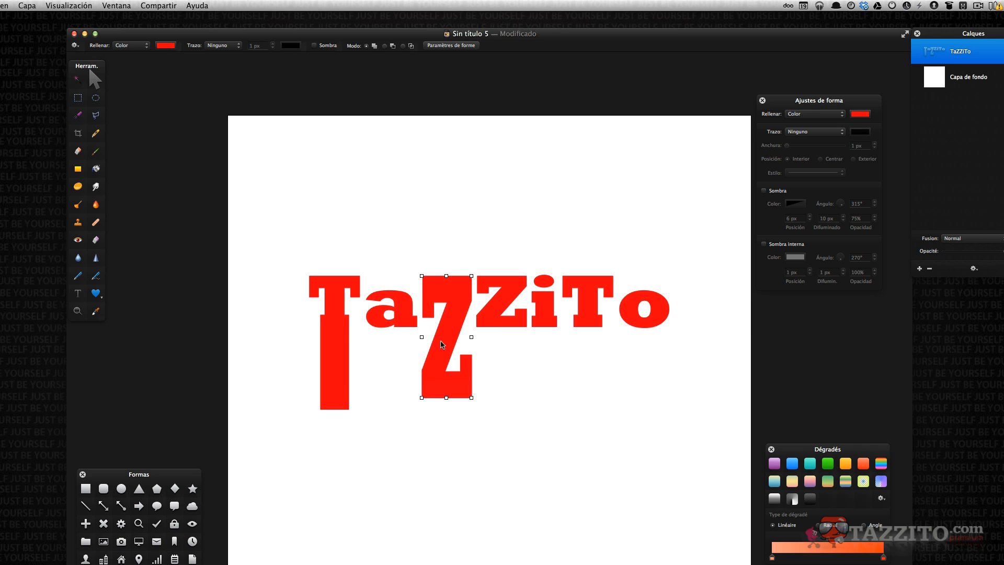
{"action": "left_click_drag", "start_coordinate": [448, 339], "coordinate": [448, 312]}
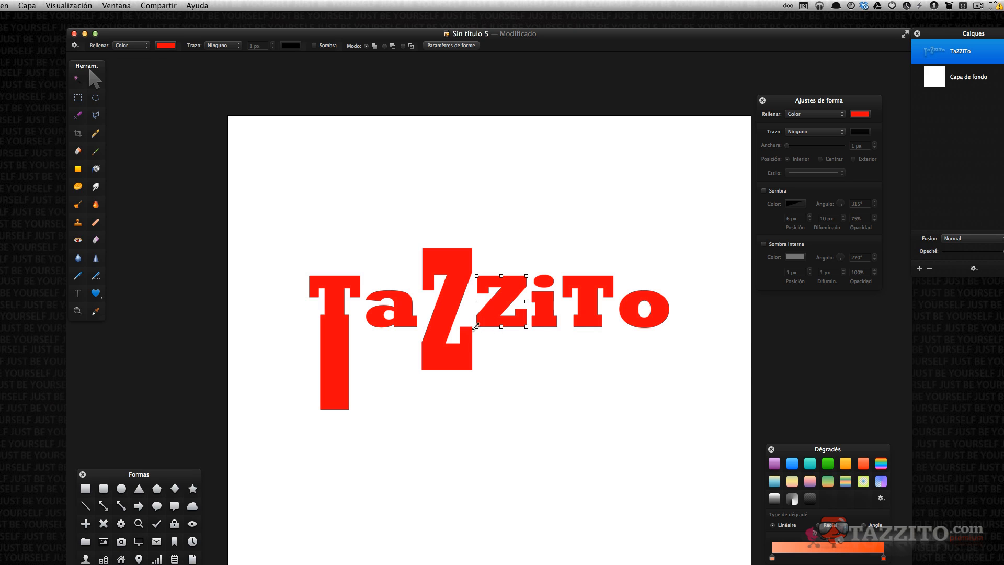
{"action": "left_click_drag", "start_coordinate": [501, 327], "coordinate": [501, 371]}
{"action": "left_click_drag", "start_coordinate": [501, 276], "coordinate": [502, 248]}
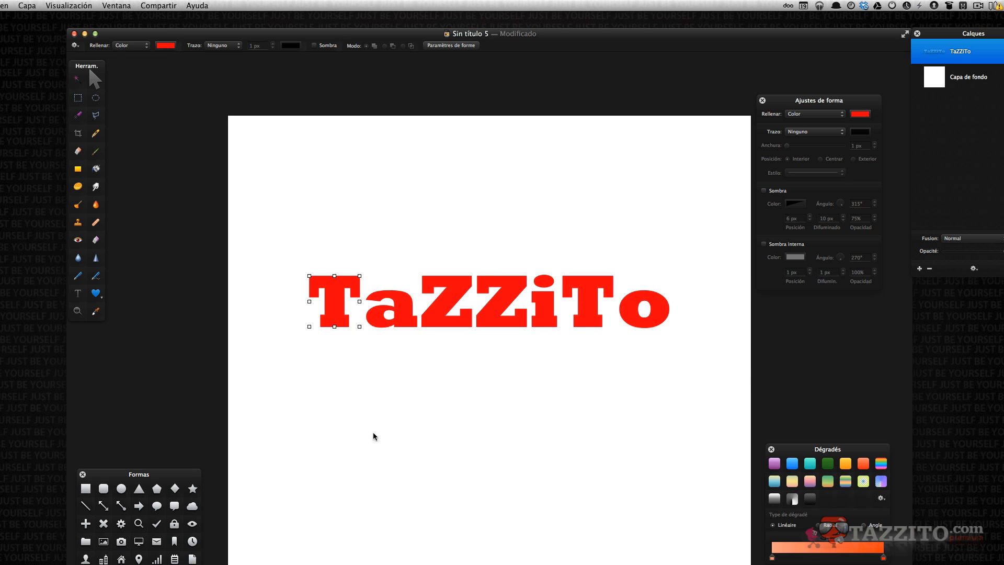
{"action": "left_click", "coordinate": [372, 434]}
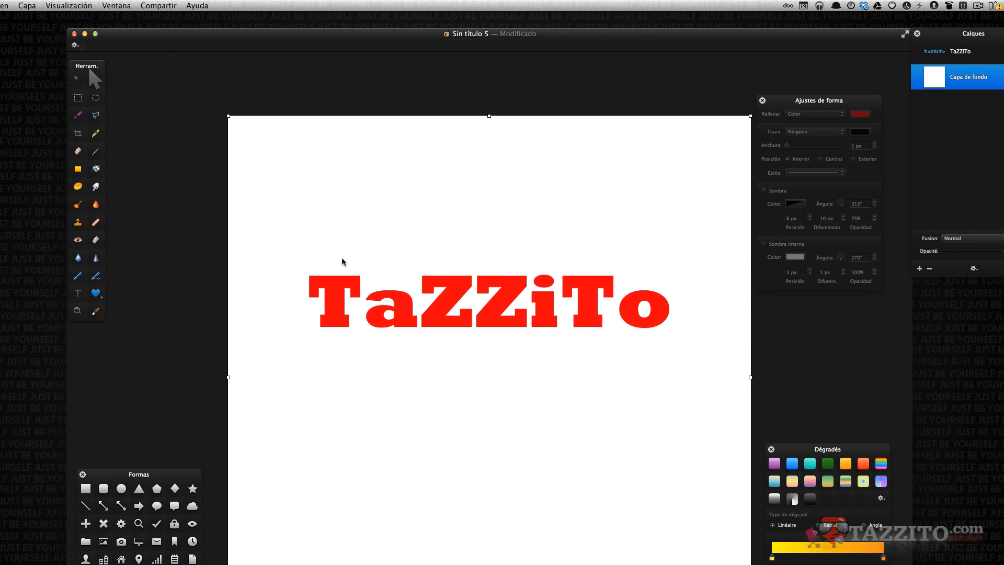
Apply a green gradient preset to the text shape, then undo the gradient.
{"action": "left_click", "coordinate": [337, 304]}
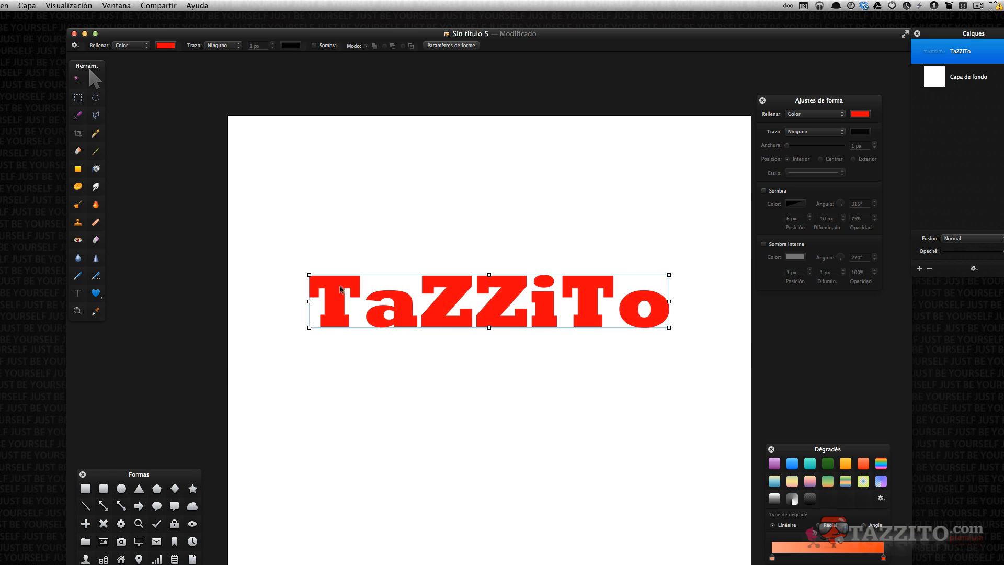
{"action": "left_click", "coordinate": [339, 296]}
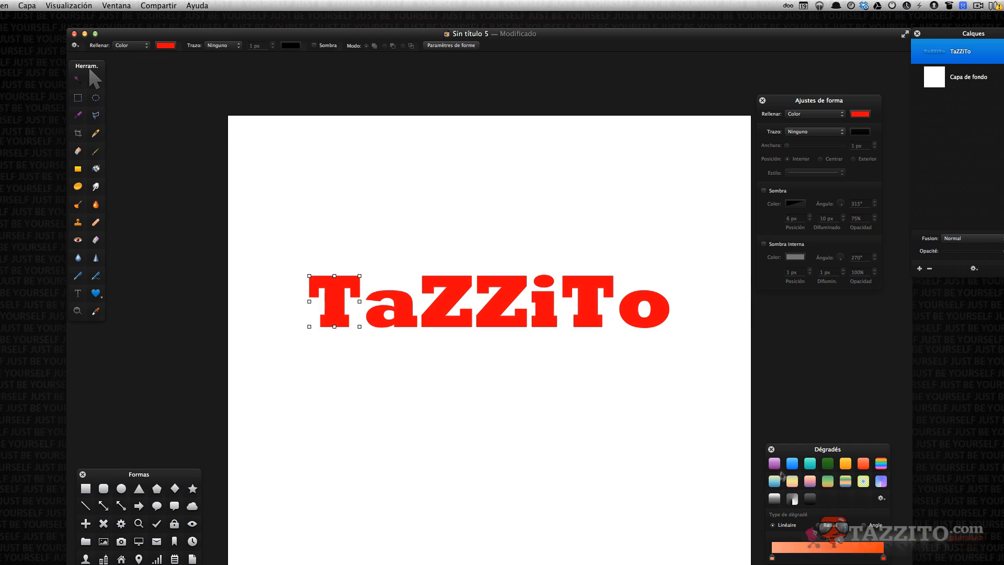
{"action": "left_click_drag", "start_coordinate": [828, 469], "coordinate": [329, 320]}
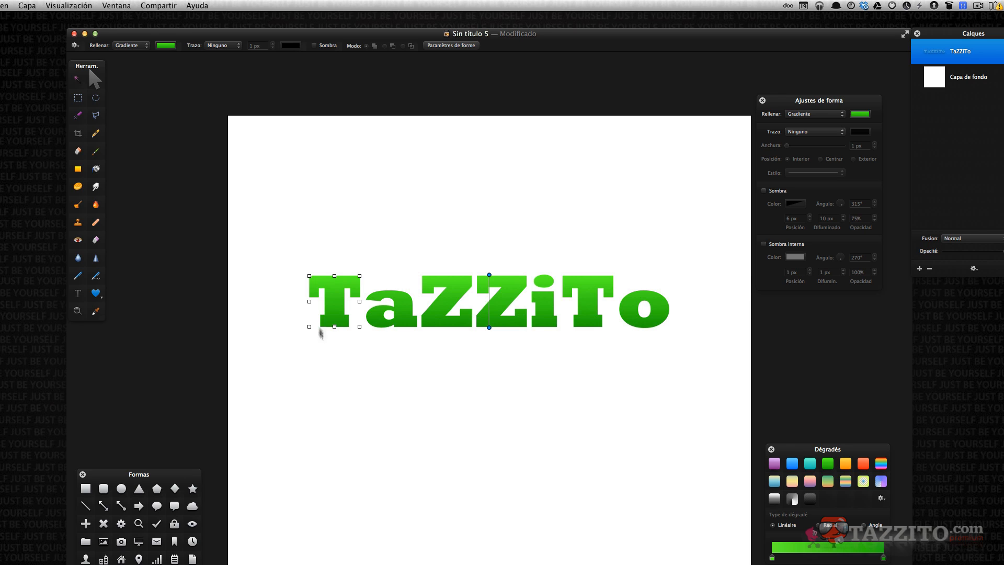
{"action": "key", "text": "super+z"}
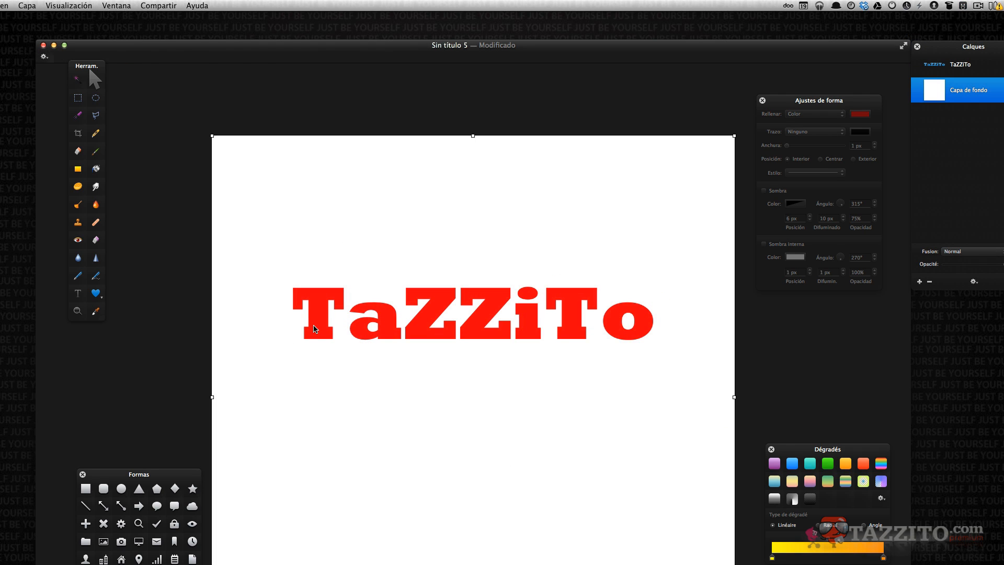
Cut the letters T and a out of the text shape and paste each as its own shape layer.
{"action": "left_click", "coordinate": [315, 328]}
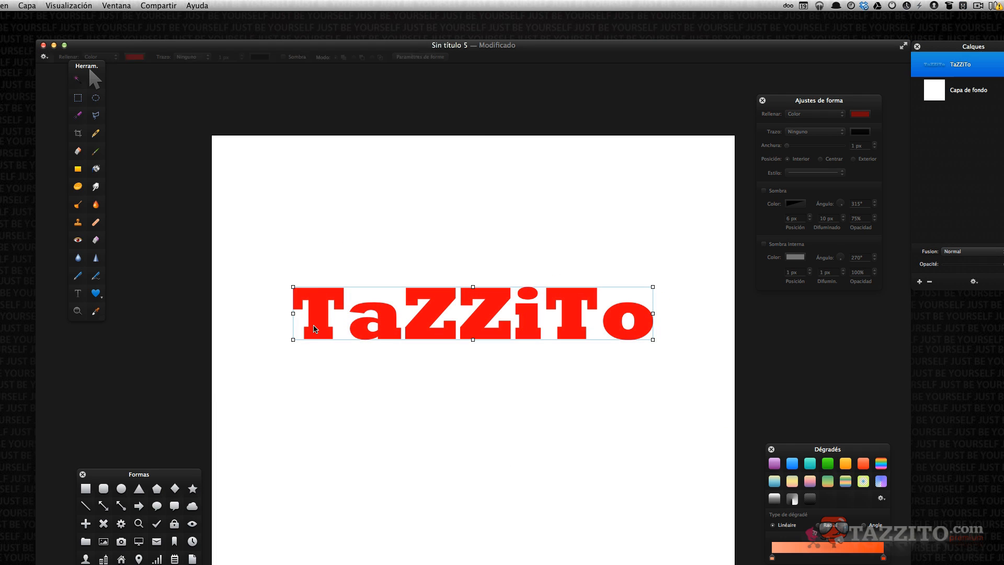
{"action": "left_click", "coordinate": [315, 328]}
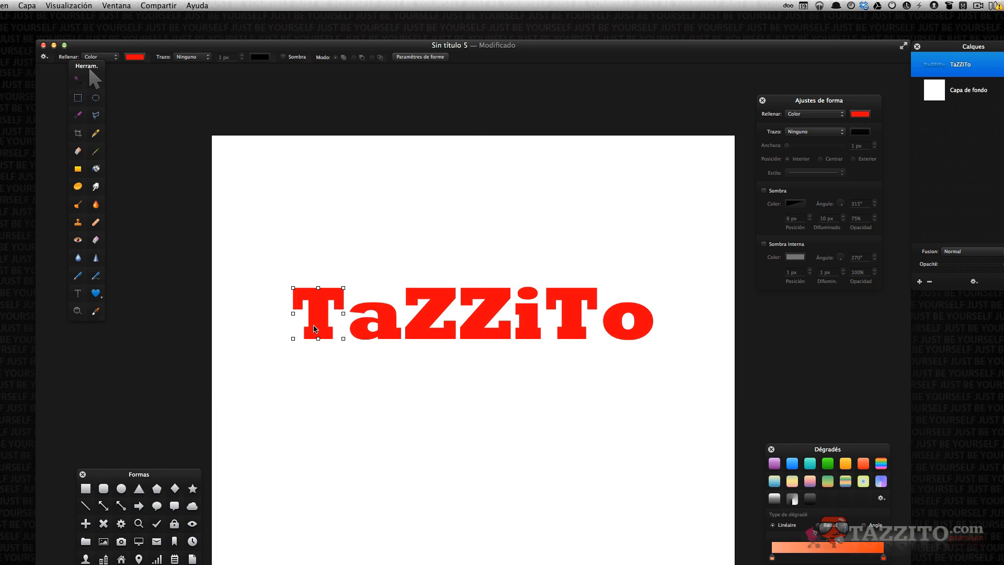
{"action": "key", "text": "Delete"}
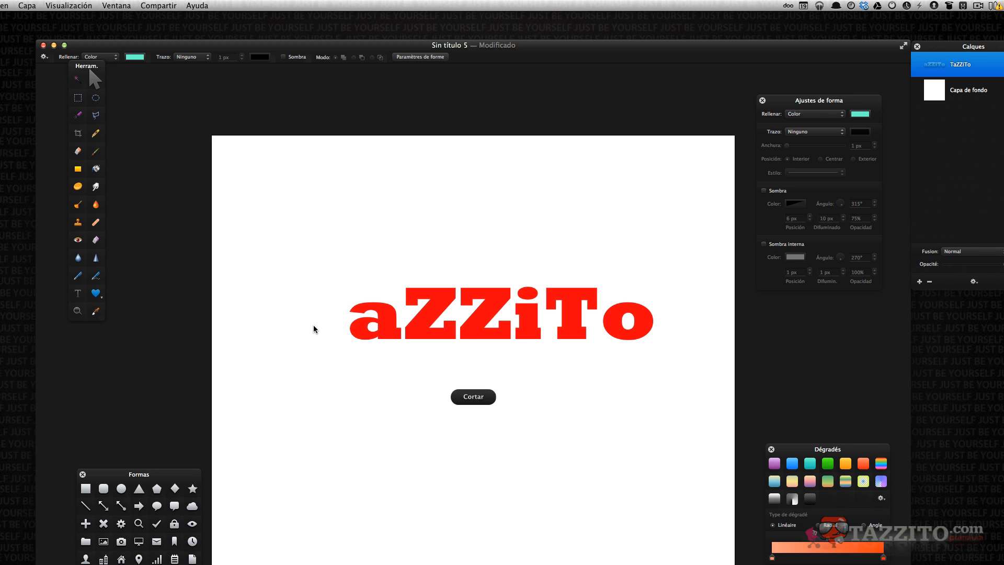
{"action": "key", "text": "super+v"}
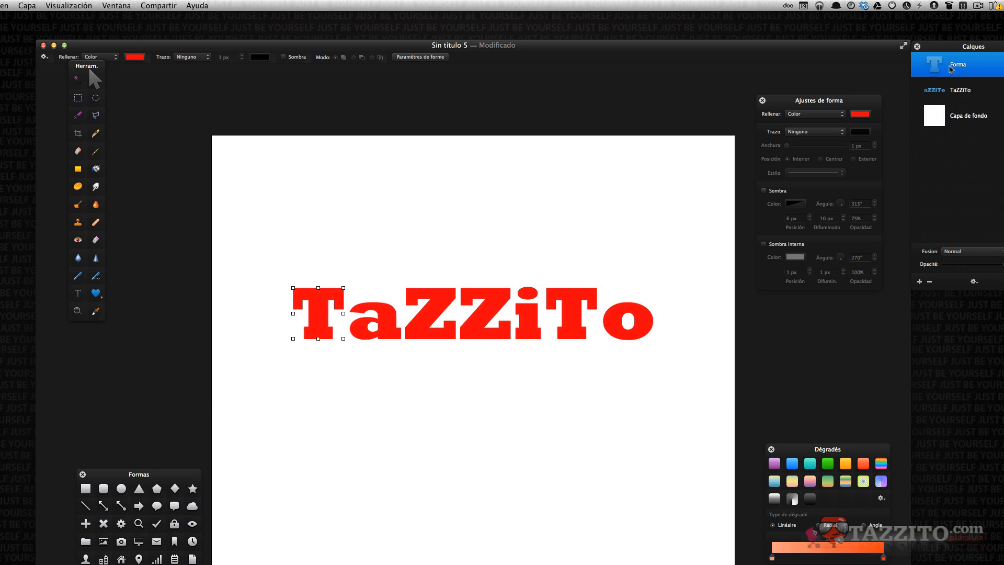
{"action": "left_click", "coordinate": [379, 331]}
{"action": "key", "text": "super+x"}
{"action": "key", "text": "super+v"}
Cut both Z letters and the i out of the text shape and paste each as a separate shape layer.
{"action": "left_click", "coordinate": [417, 328]}
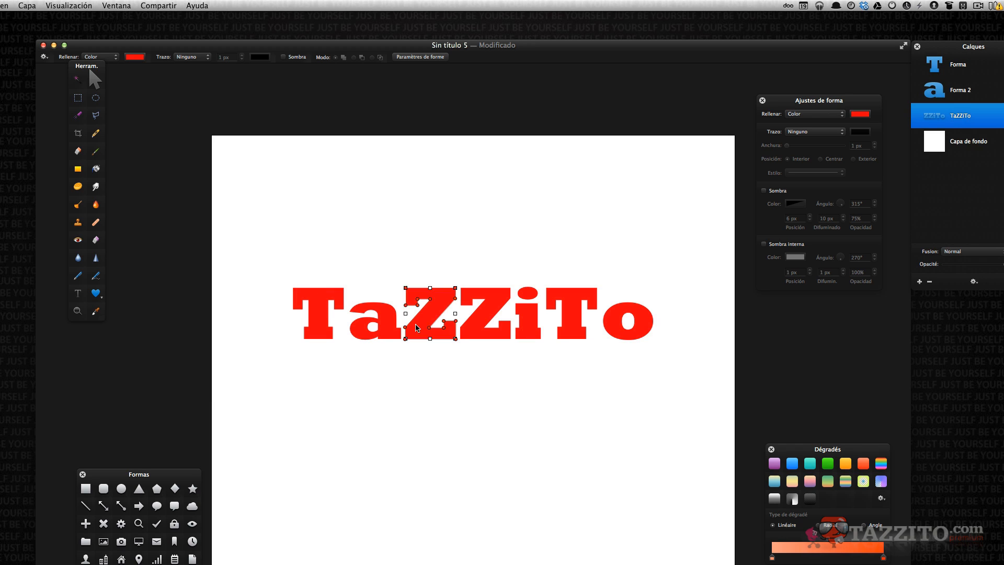
{"action": "key", "text": "super+x"}
{"action": "key", "text": "super+v"}
{"action": "double_click", "coordinate": [473, 327]}
{"action": "key", "text": "super+x"}
{"action": "key", "text": "super+v"}
{"action": "double_click", "coordinate": [529, 325]}
{"action": "key", "text": "super+x"}
{"action": "key", "text": "super+v"}
Cut the second T out of the text shape and paste it as a separate shape layer.
{"action": "double_click", "coordinate": [556, 324]}
{"action": "key", "text": "super+x"}
{"action": "key", "text": "super+v"}
{"action": "double_click", "coordinate": [628, 320]}
{"action": "key", "text": "super+x"}
{"action": "key", "text": "super+v"}
{"action": "left_click", "coordinate": [556, 421]}
{"action": "scroll", "coordinate": [973, 131], "scroll_direction": "up", "scroll_amount": 1}
{"action": "scroll", "coordinate": [969, 171], "scroll_direction": "down", "scroll_amount": 2}
{"action": "scroll", "coordinate": [968, 171], "scroll_direction": "up", "scroll_amount": 2}
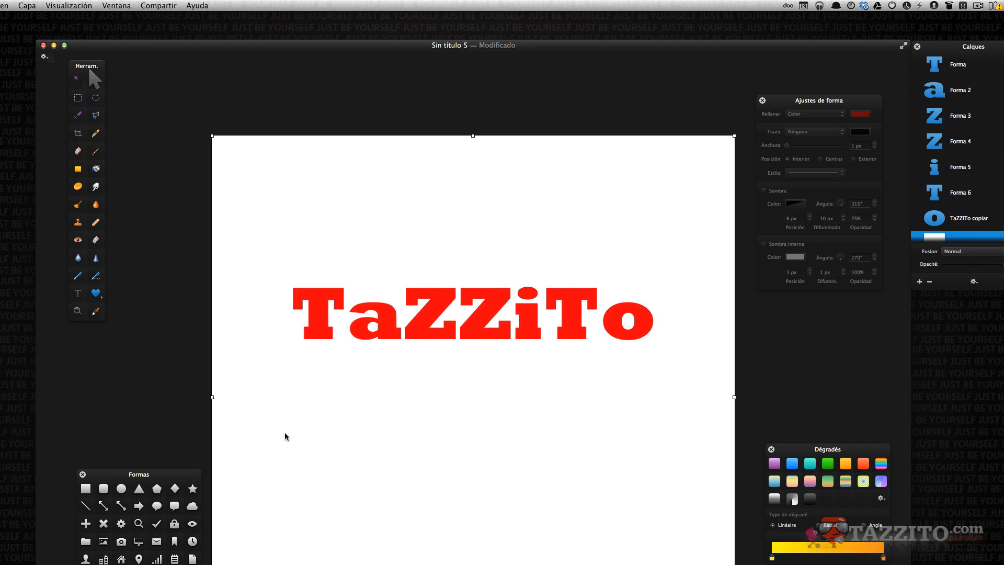
Change the first T's fill colour to pale orange.
{"action": "left_click", "coordinate": [316, 330]}
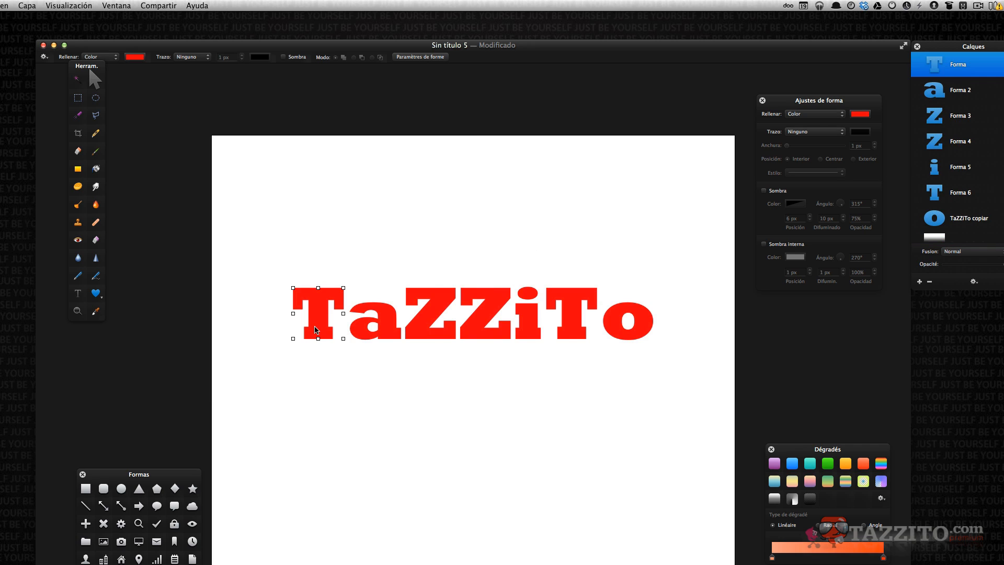
{"action": "left_click", "coordinate": [861, 114]}
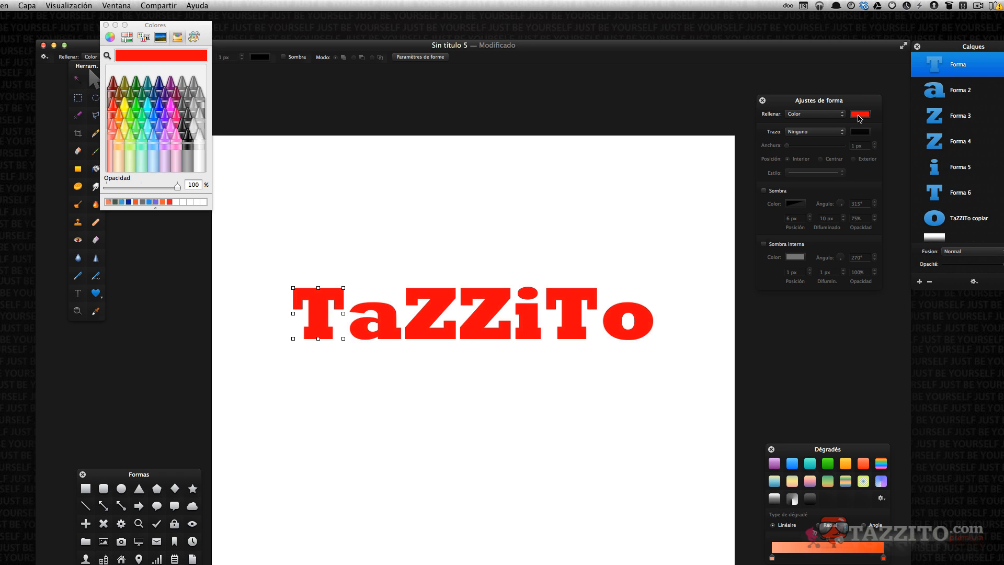
{"action": "left_click", "coordinate": [117, 133]}
Fill the letter a with lavender and the first Z with maroon.
{"action": "left_click", "coordinate": [372, 335]}
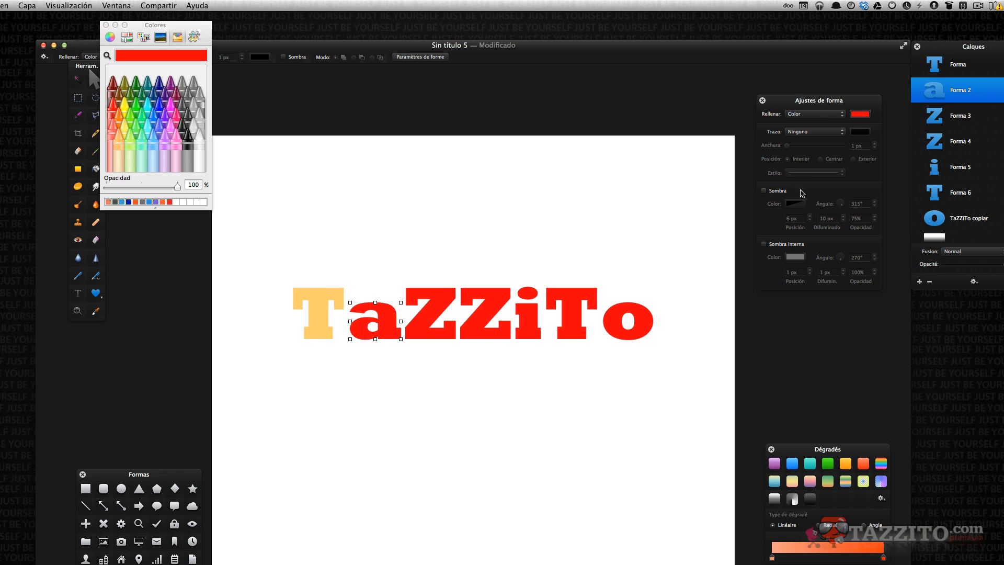
{"action": "left_click", "coordinate": [168, 148]}
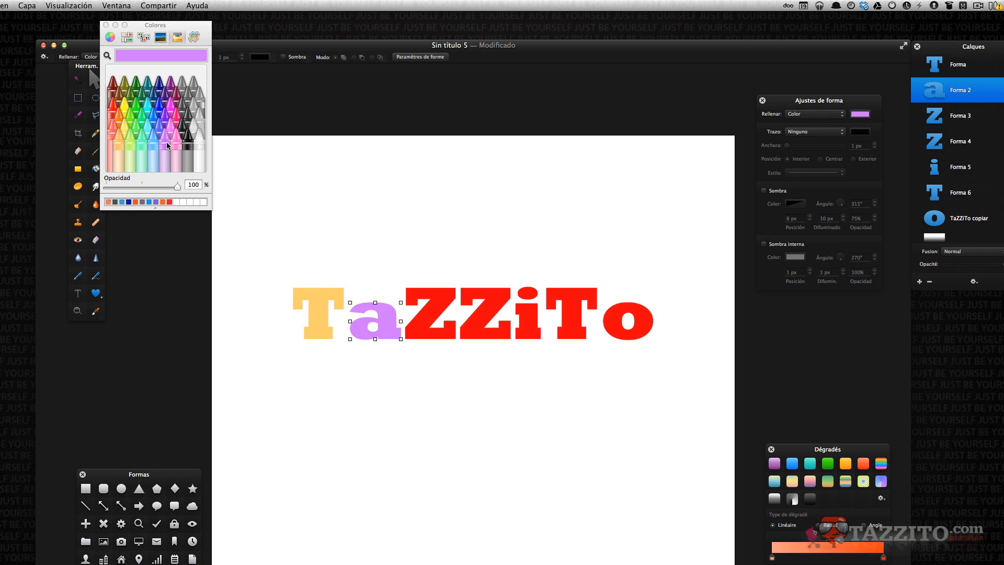
{"action": "left_click", "coordinate": [419, 330]}
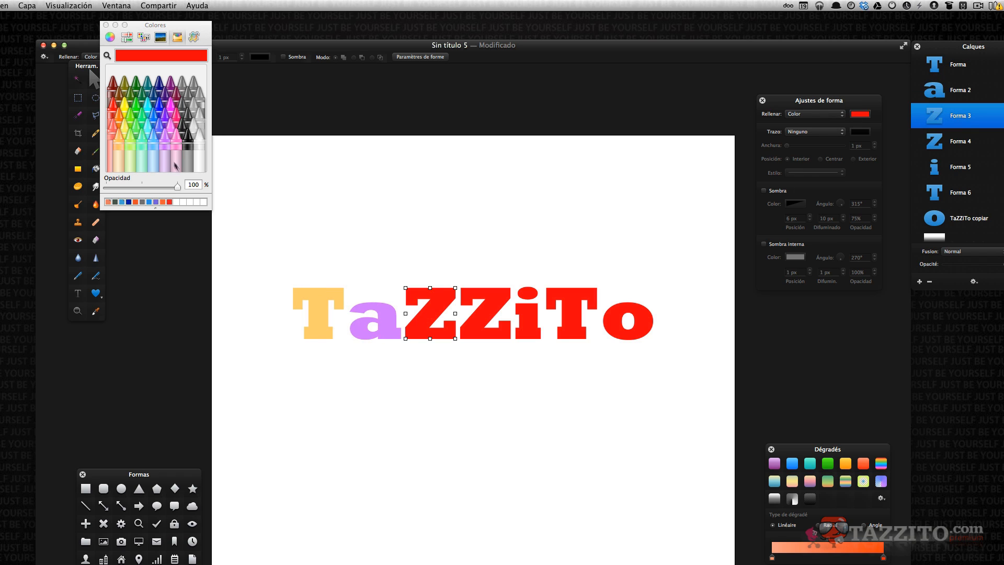
{"action": "left_click", "coordinate": [180, 96]}
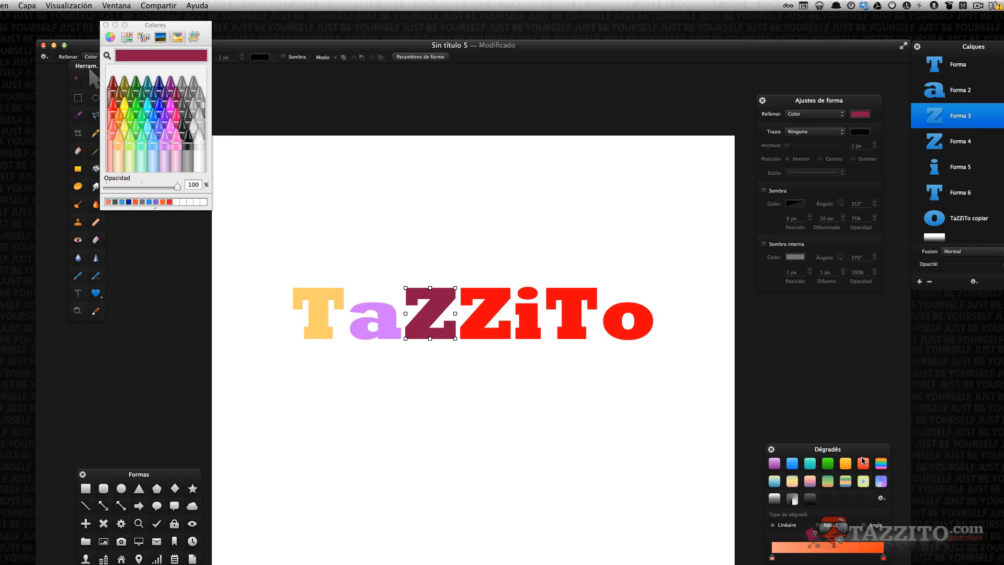
Apply the orange gradient preset to the second Z and angle its gradient diagonally.
{"action": "left_click_drag", "start_coordinate": [864, 463], "coordinate": [479, 336]}
{"action": "left_click", "coordinate": [482, 337]}
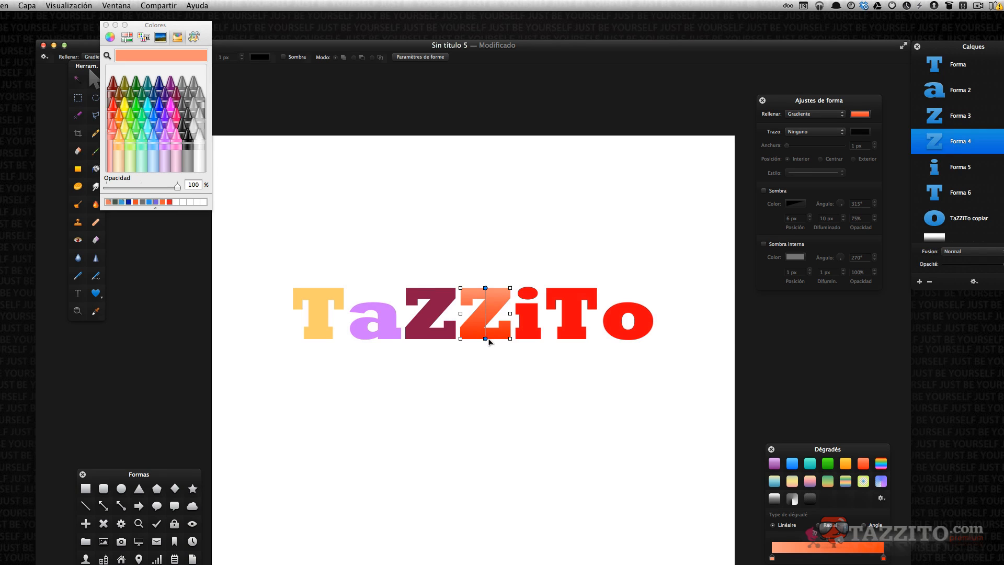
{"action": "left_click_drag", "start_coordinate": [486, 339], "coordinate": [507, 305]}
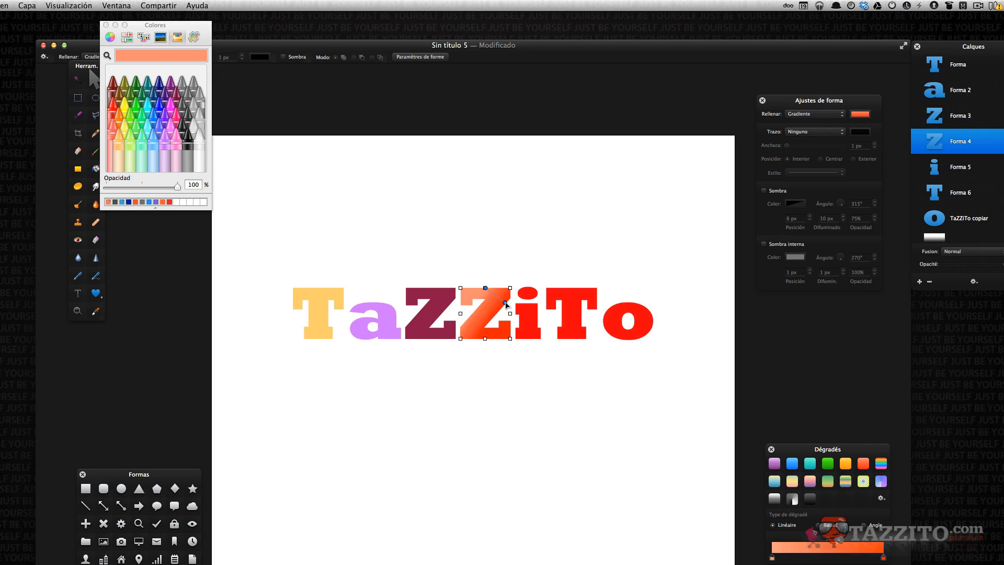
Apply the dark grey gradient preset to the letter i and extend its gradient downward.
{"action": "left_click_drag", "start_coordinate": [809, 503], "coordinate": [530, 324]}
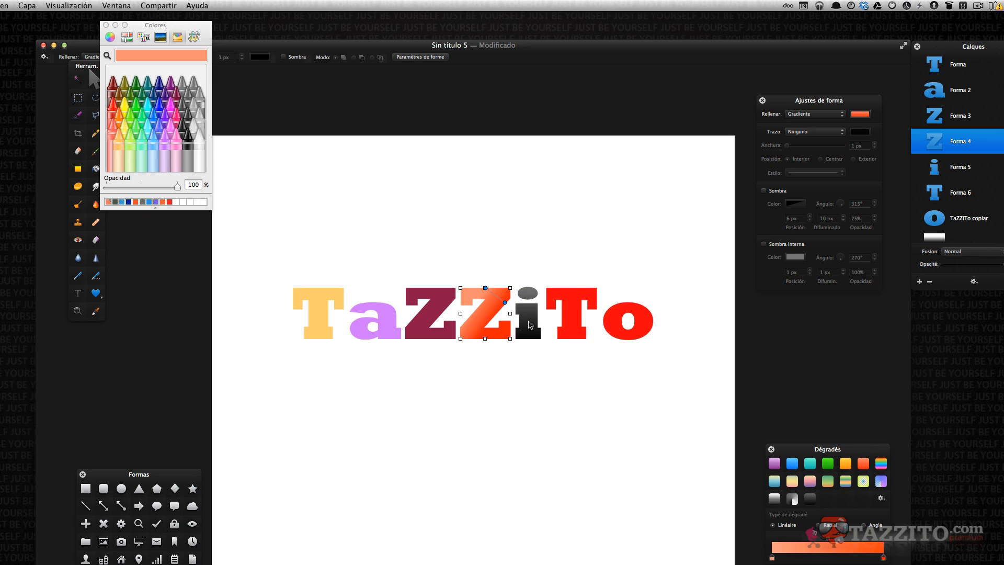
{"action": "left_click", "coordinate": [530, 327]}
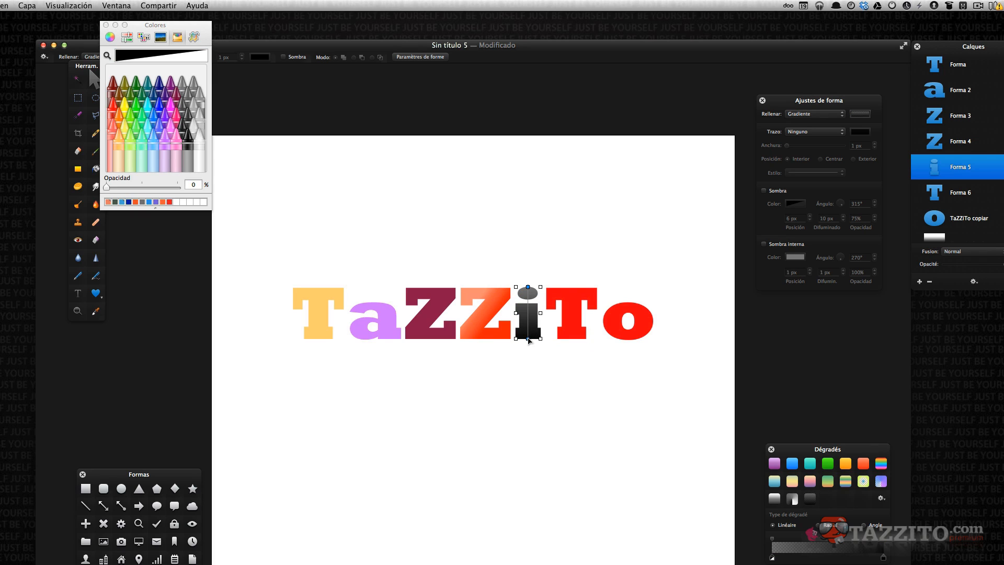
{"action": "left_click_drag", "start_coordinate": [529, 339], "coordinate": [529, 414]}
Fill the letter o with olive and deselect the shapes.
{"action": "left_click", "coordinate": [649, 324]}
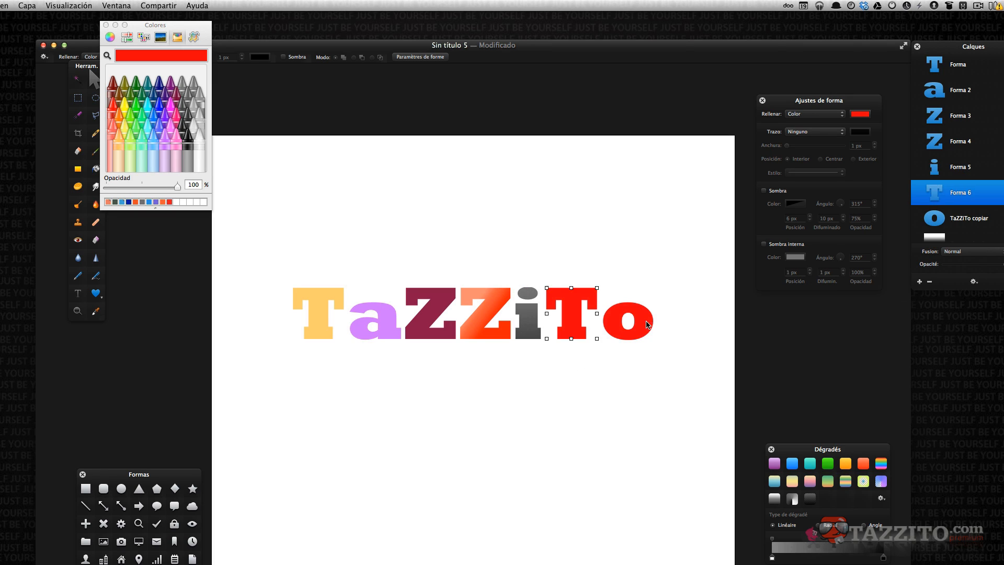
{"action": "left_click", "coordinate": [125, 84]}
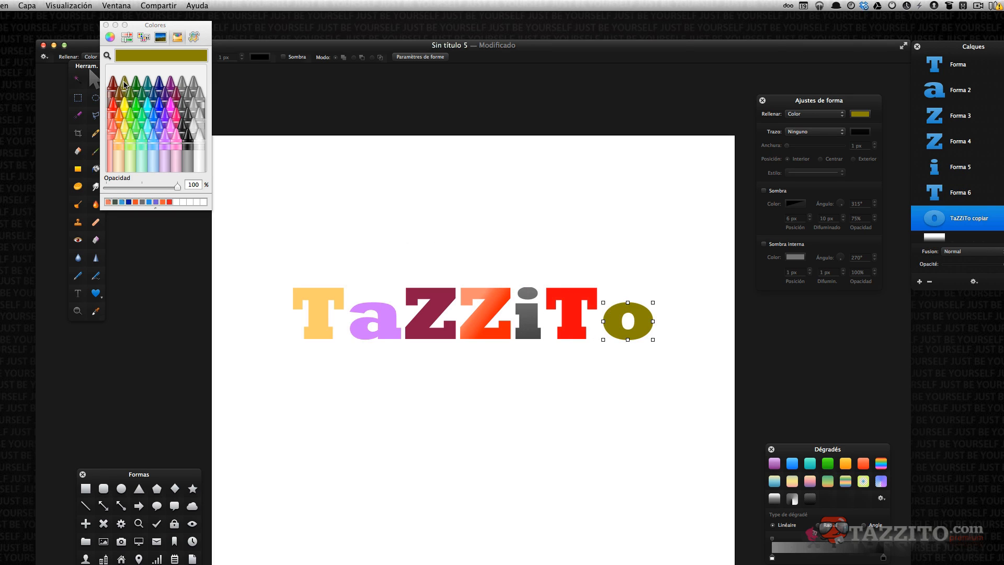
{"action": "left_click", "coordinate": [422, 538]}
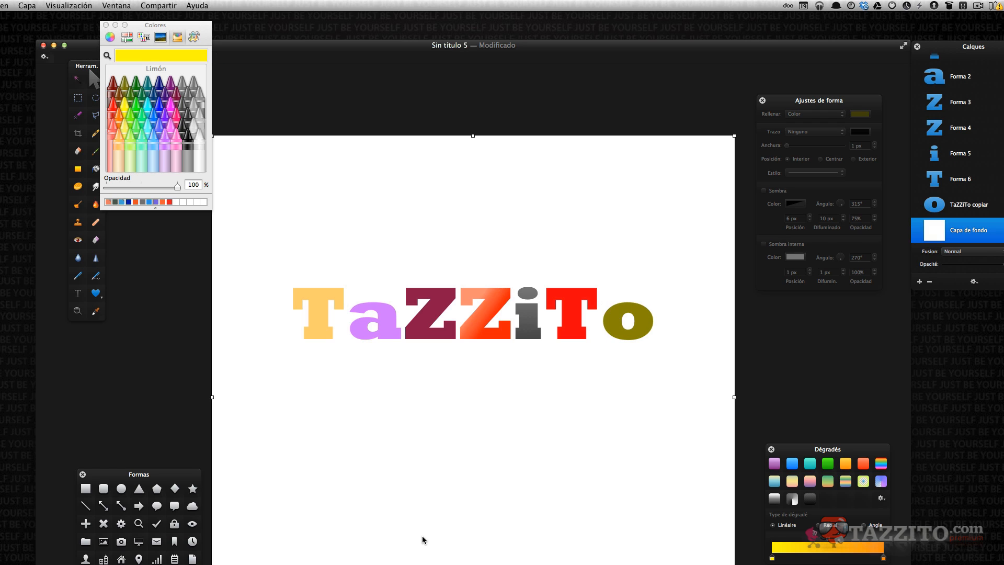